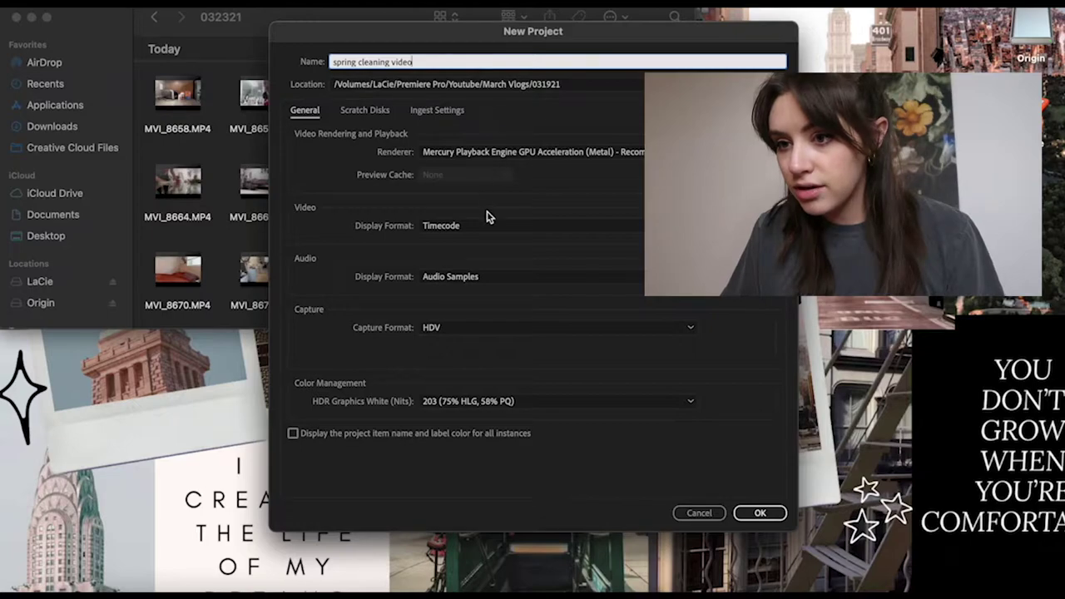
- Confirm the New Project settings to create the 'spring cleaning video' project
left_click(759, 512)
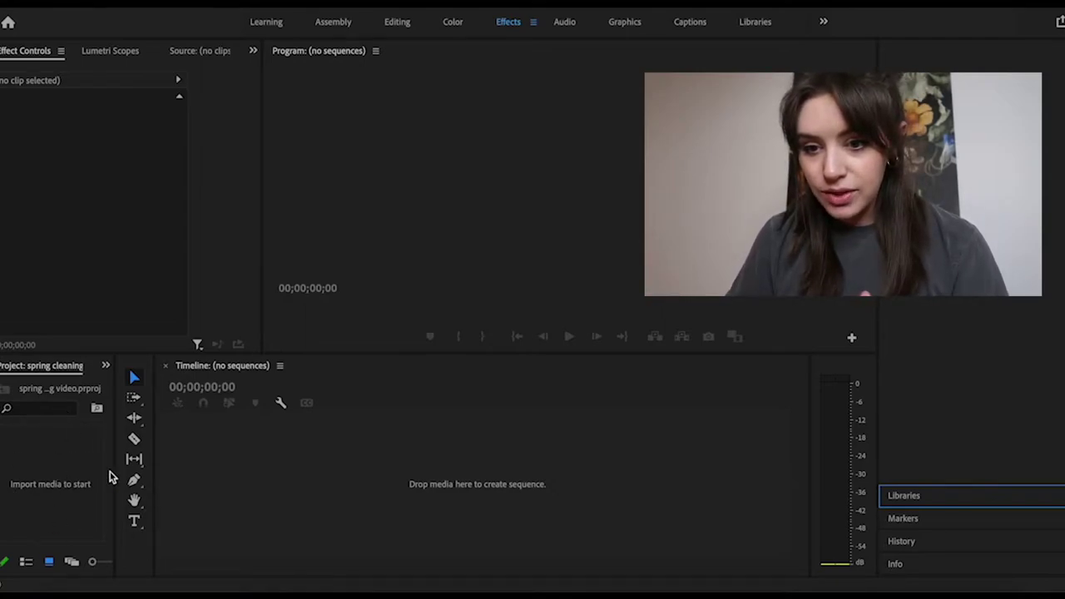
- Import clips MVI_8652 through MVI_8657 from Finder's 032321 folder into the Project panel
left_click_drag(115, 465, 175, 468)
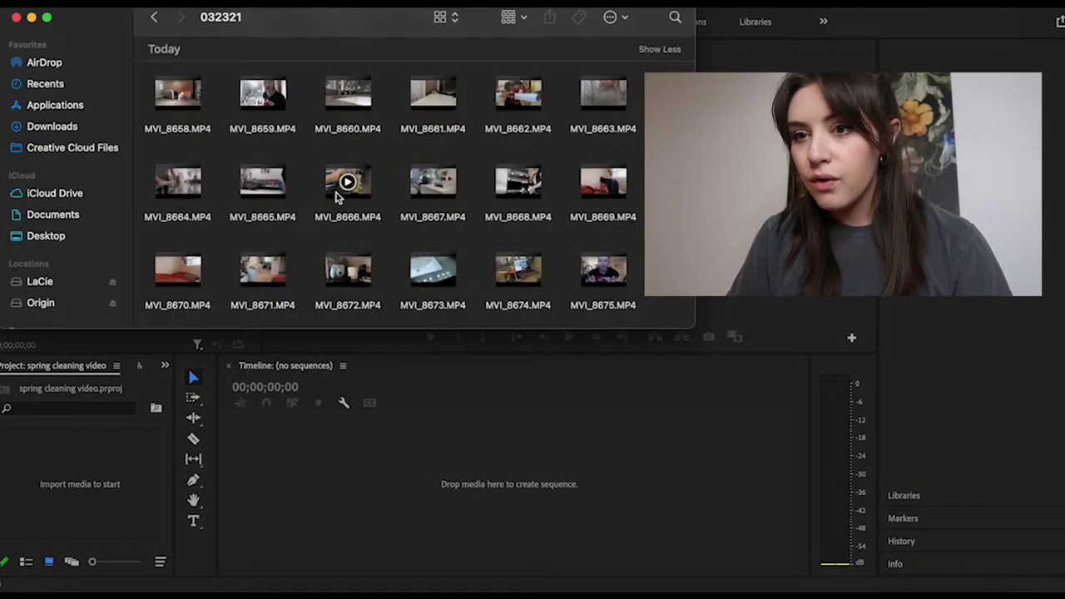
scroll(300, 193, "up", 2)
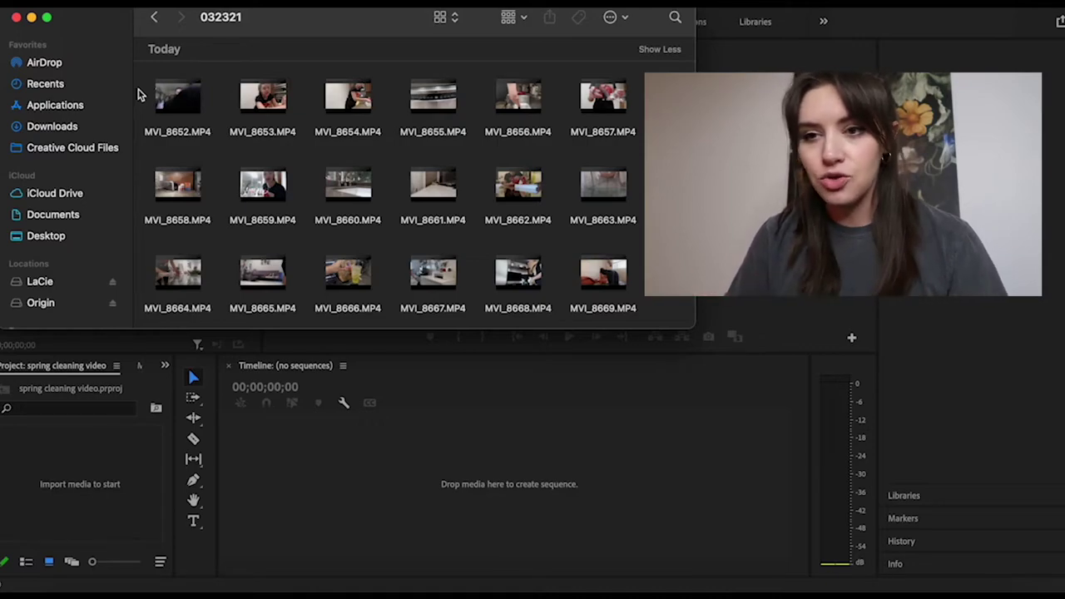
left_click_drag(148, 94, 602, 121)
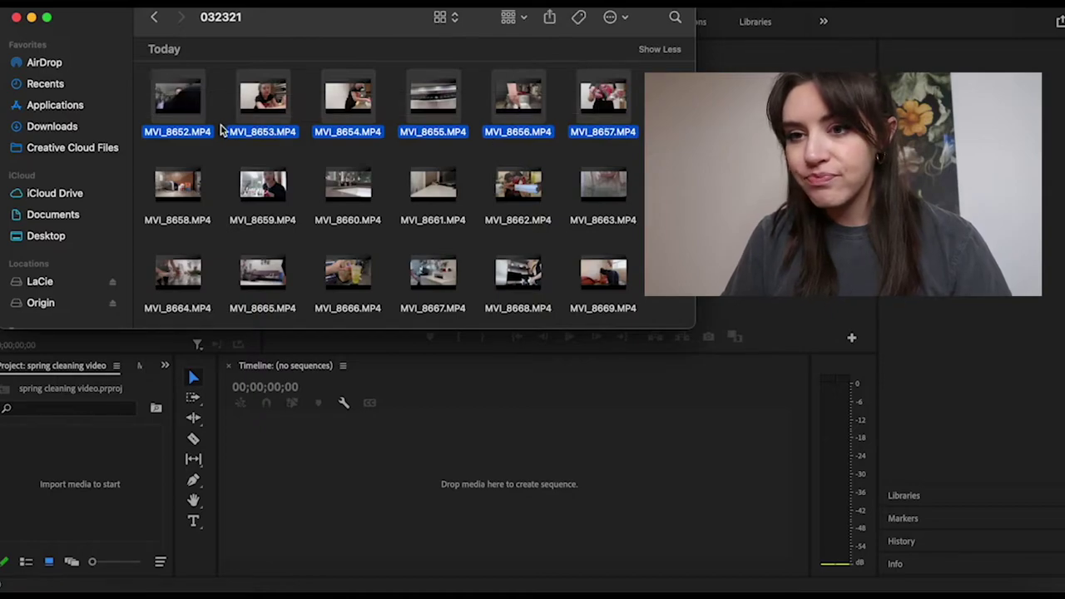
left_click_drag(202, 137, 87, 494)
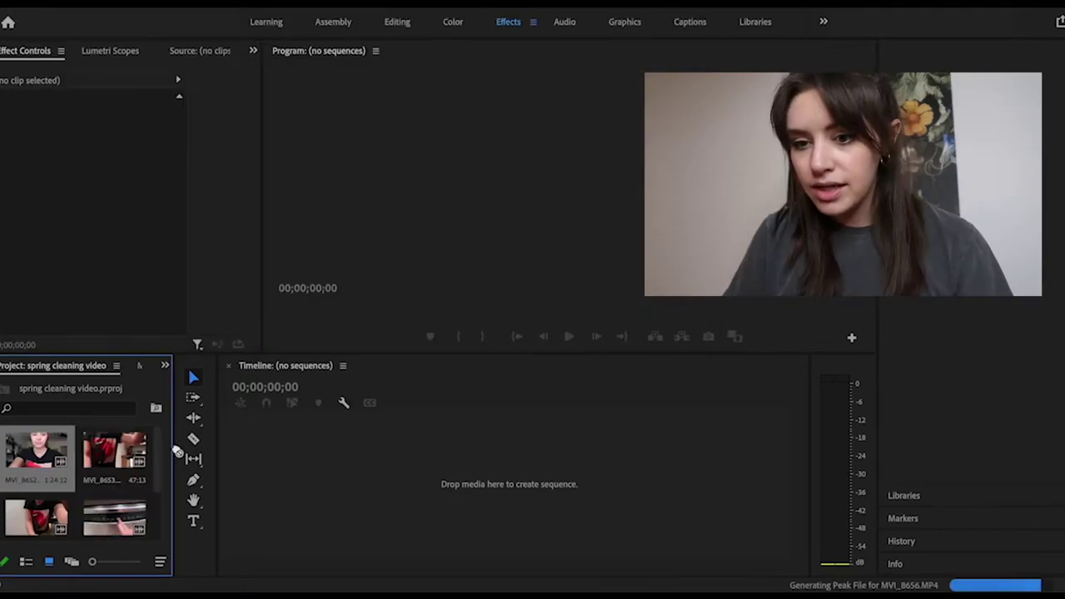
- Build a sequence from clip MVI_8652, then adjust track height and timeline zoom
left_click_drag(262, 487, 262, 488)
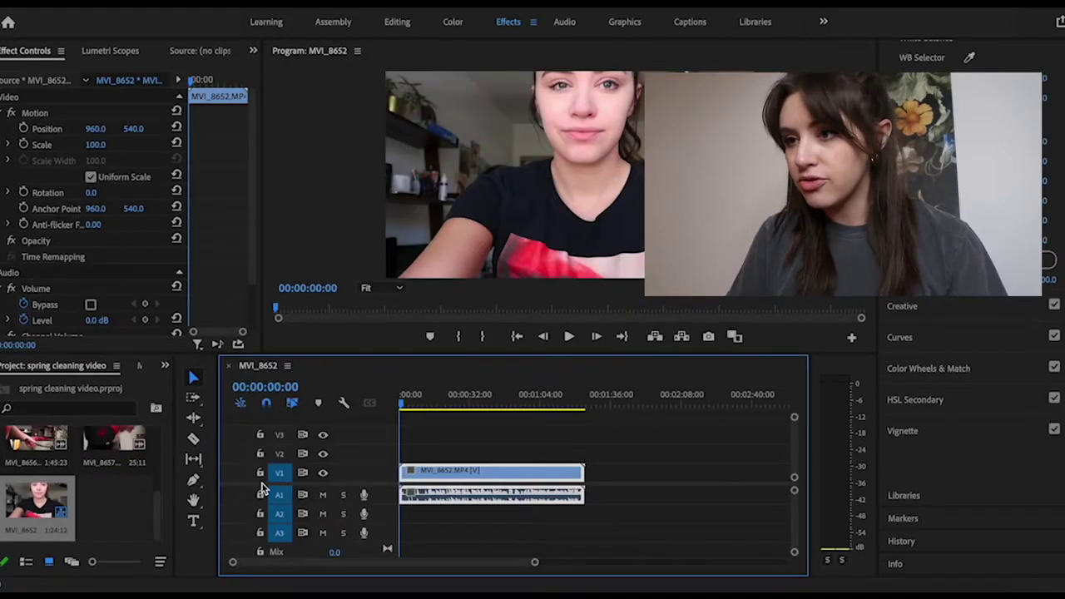
left_click(426, 406)
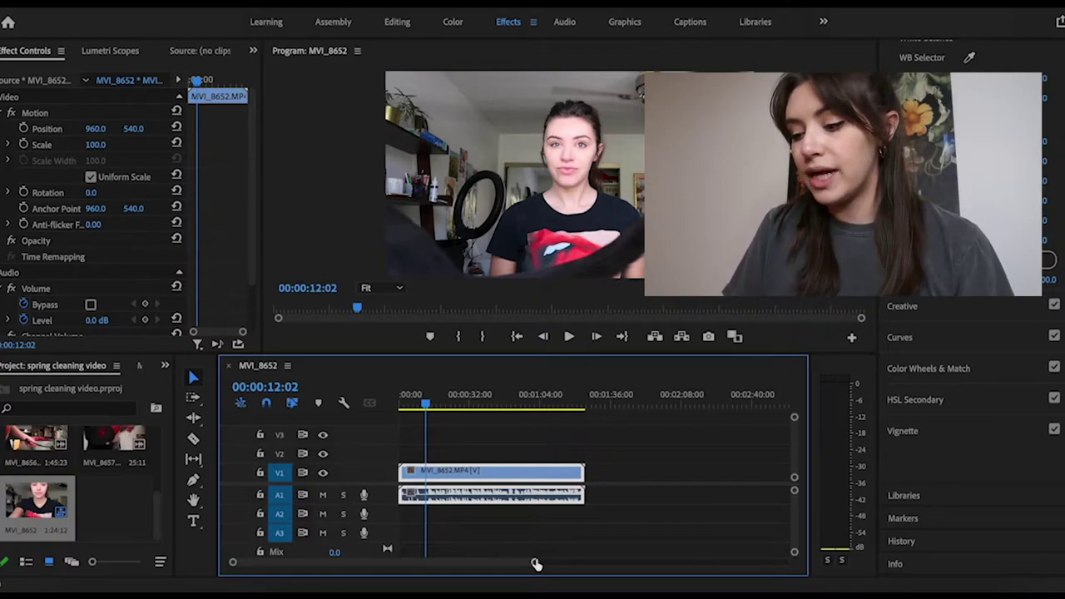
key("ctrl+equal")
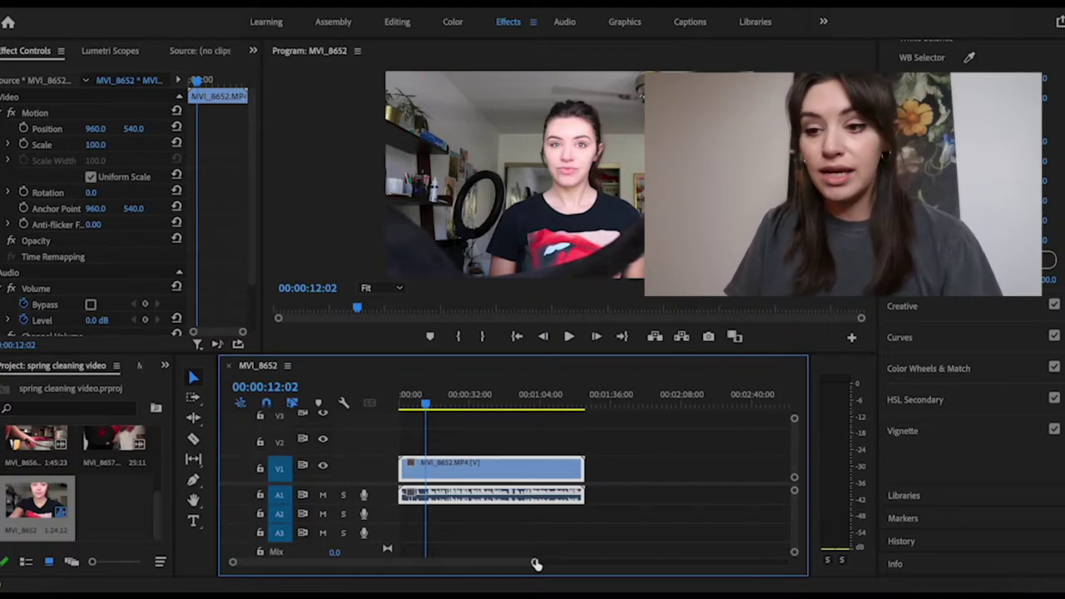
key("ctrl+equal")
key("ctrl+equal")
key("ctrl+equal")
key("ctrl+minus")
key("ctrl+minus")
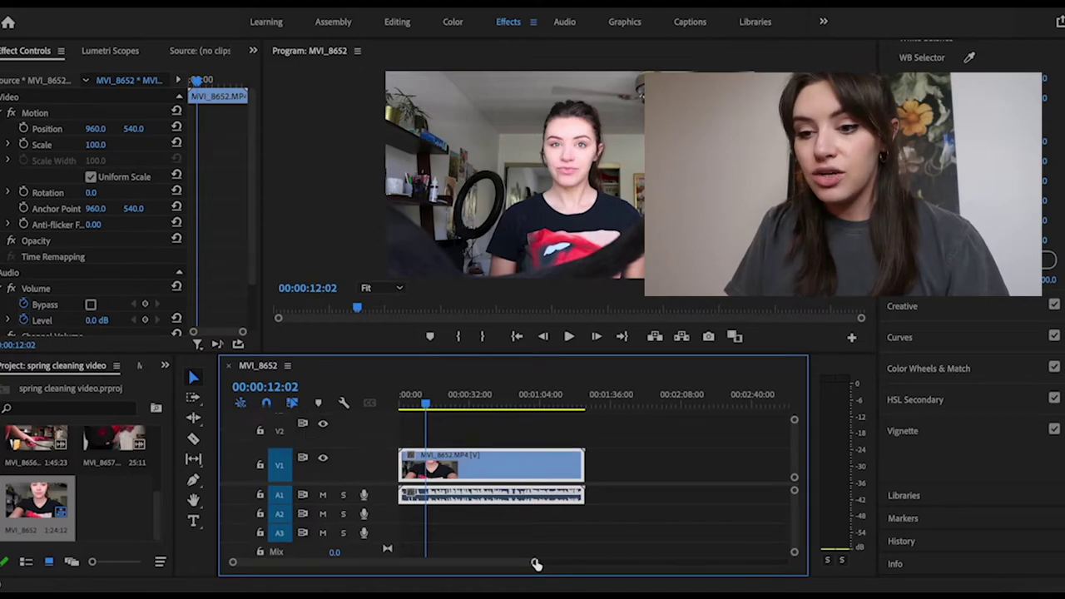
key("ctrl+minus")
key("ctrl+minus")
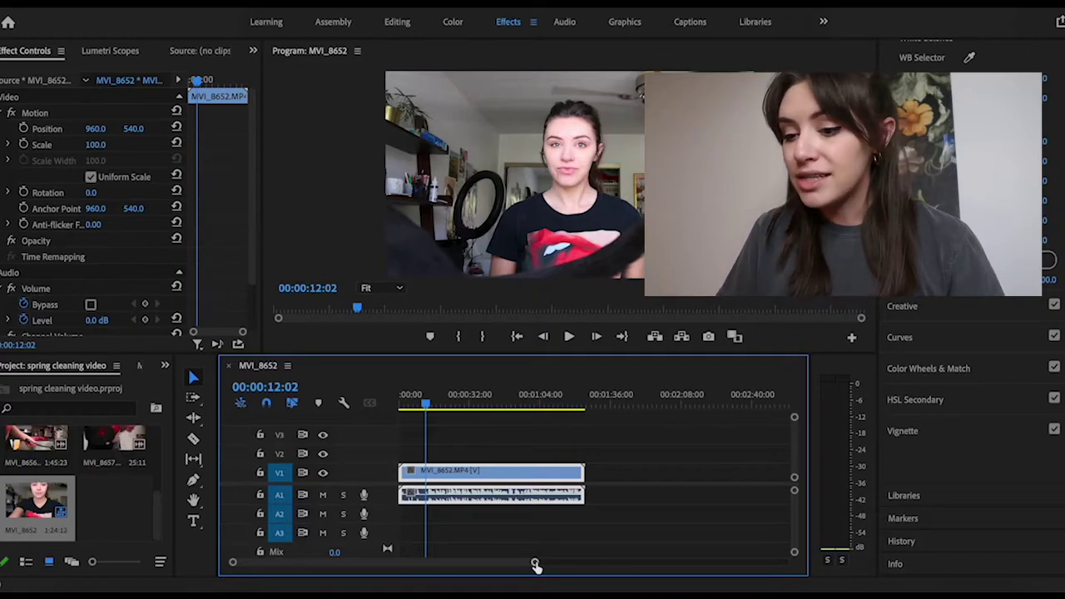
left_click_drag(535, 564, 509, 564)
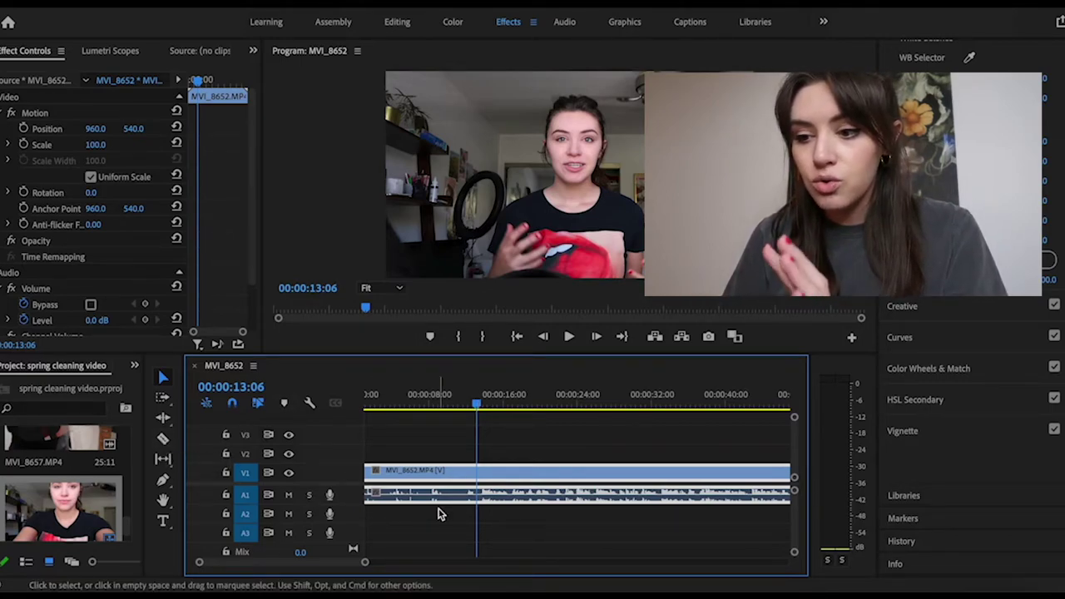
- Razor off the opening part of MVI_8652 and slide the remainder to the sequence start
key("c")
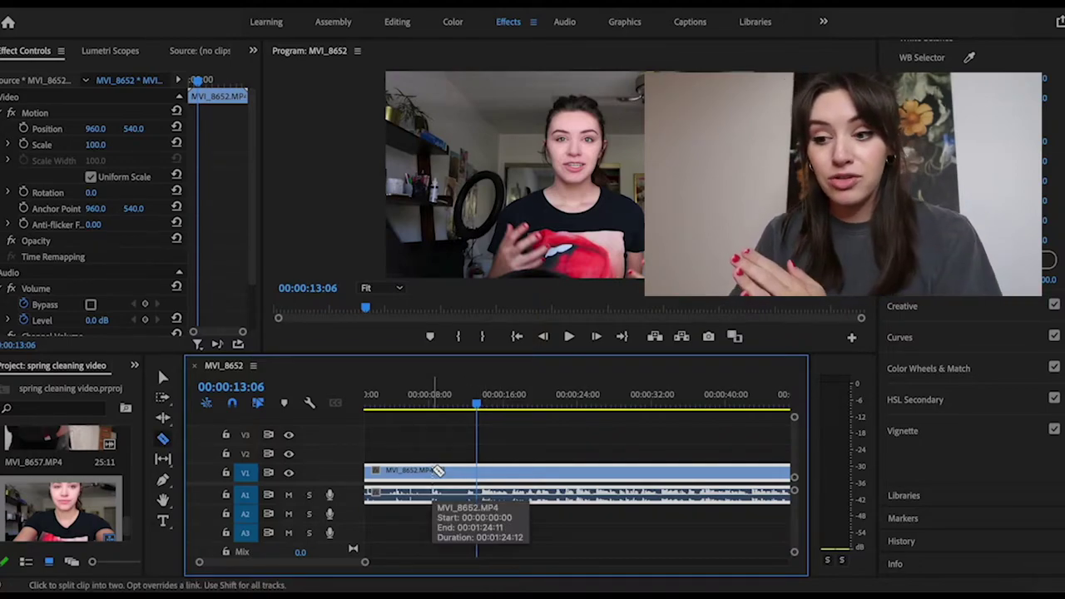
left_click(476, 472)
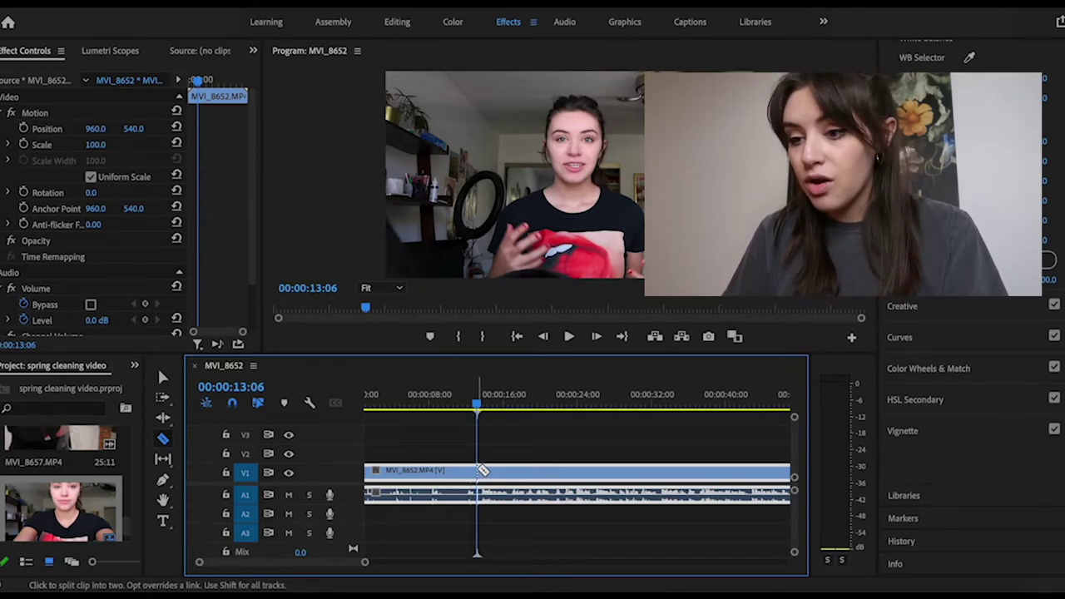
left_click(483, 471)
key("v")
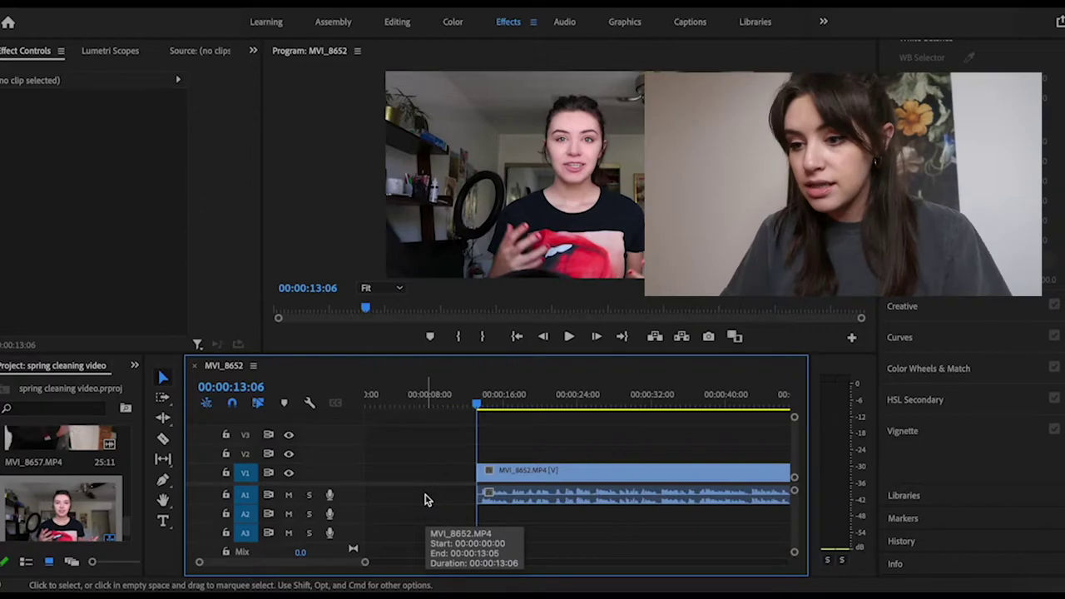
left_click_drag(511, 473, 387, 474)
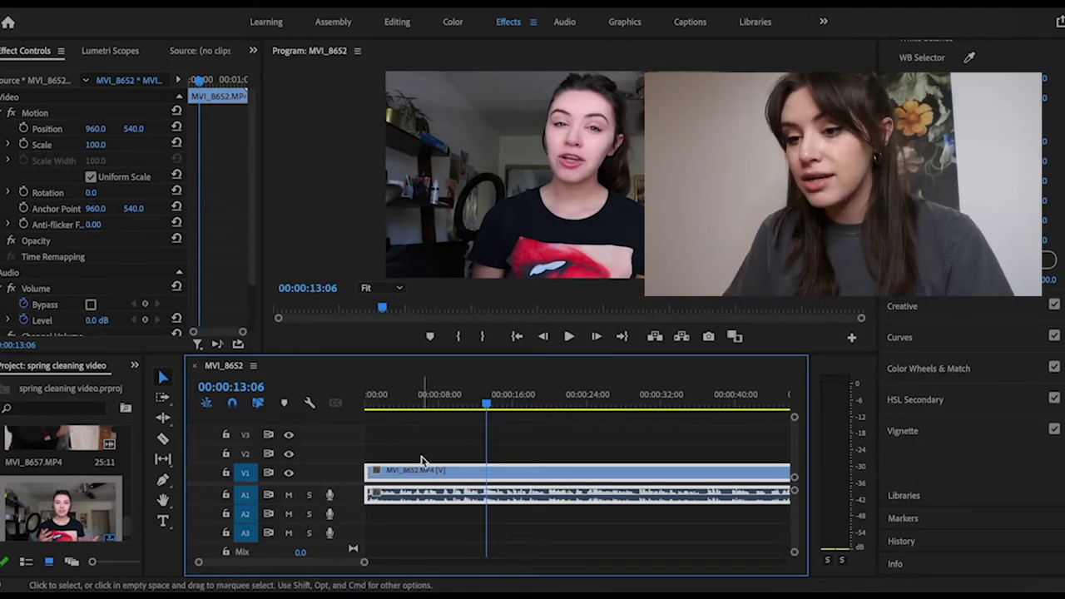
- Find the cut point and split the clip at about 00:00:05:05
left_click(411, 400)
key("Left")
key("Left")
key("Left")
key("Left")
key("Left")
key("Left")
key("Left")
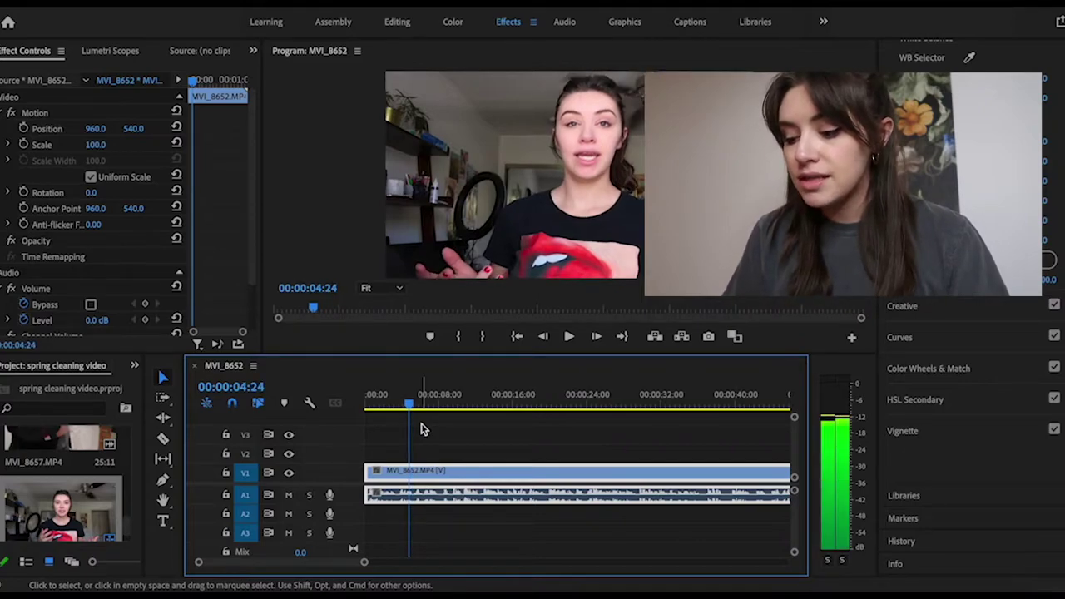
key("Right")
key("Right")
key("Right")
key("Right")
key("Right")
key("Right")
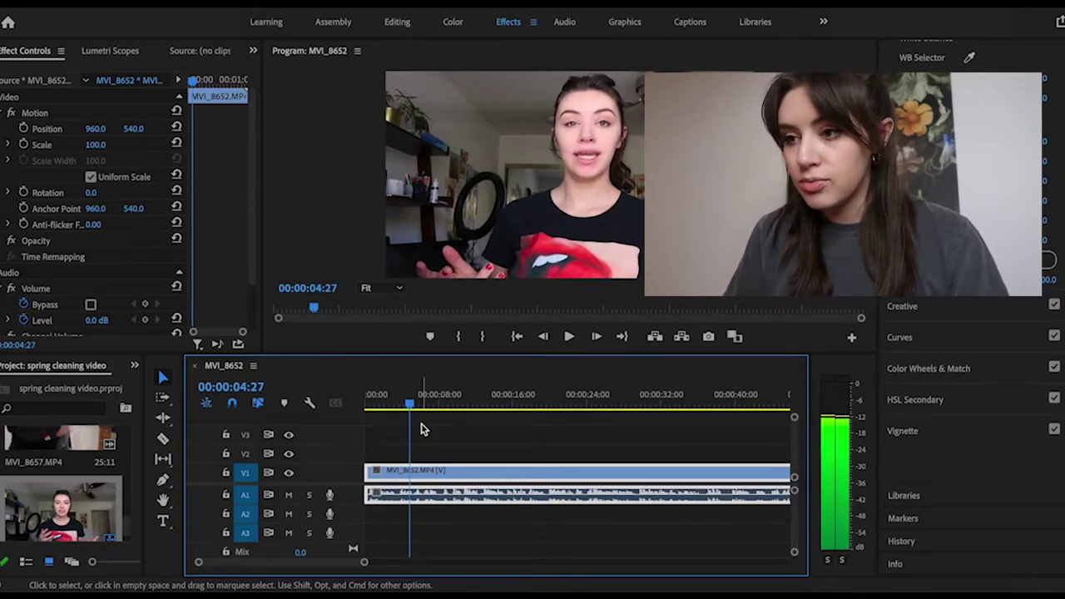
key("Right")
key("Right")
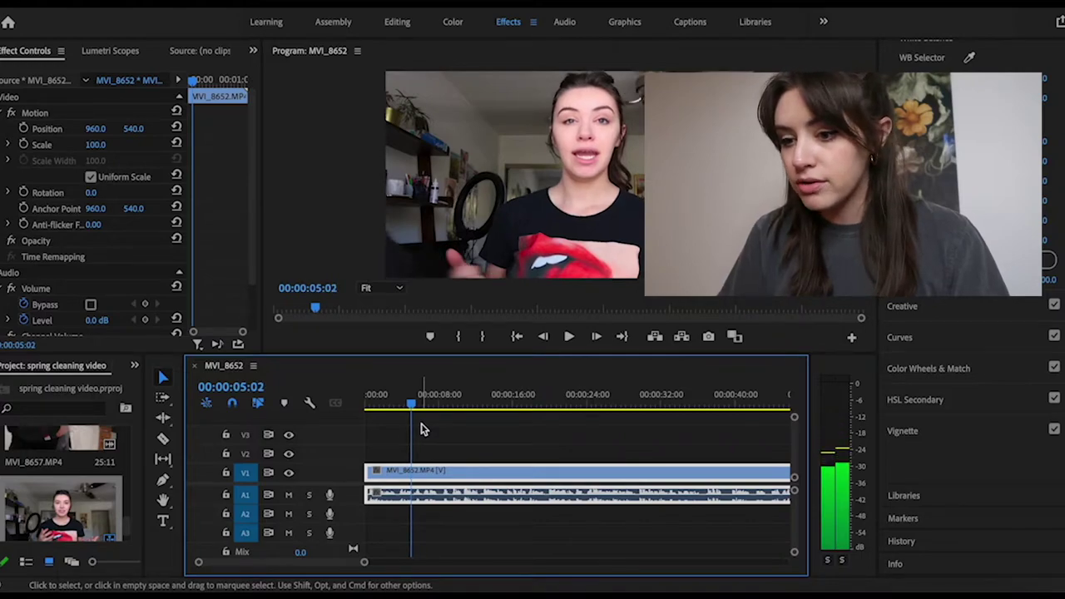
left_click(397, 406)
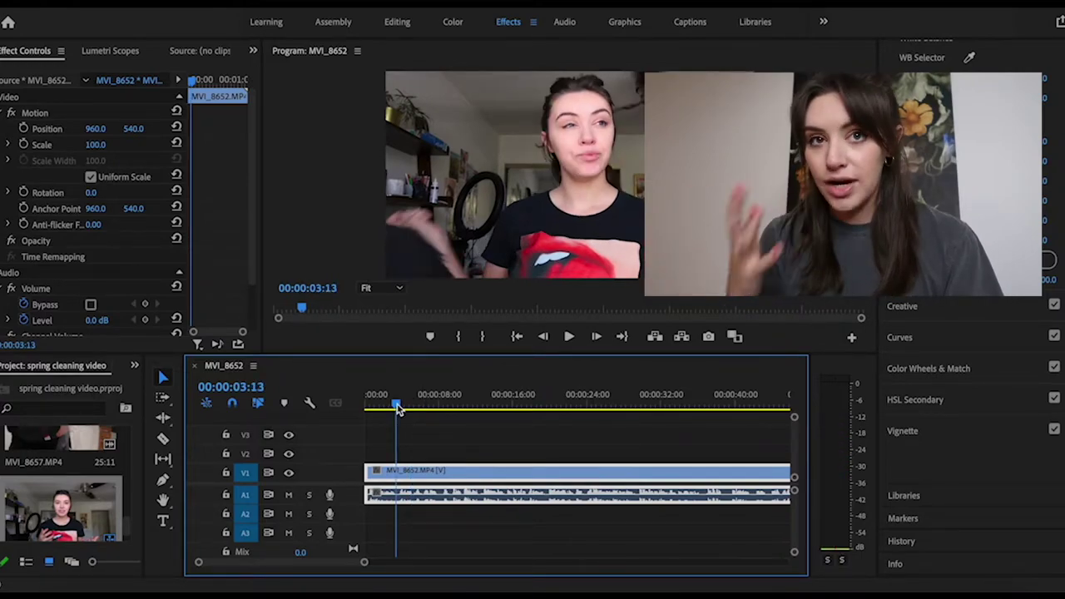
key("space")
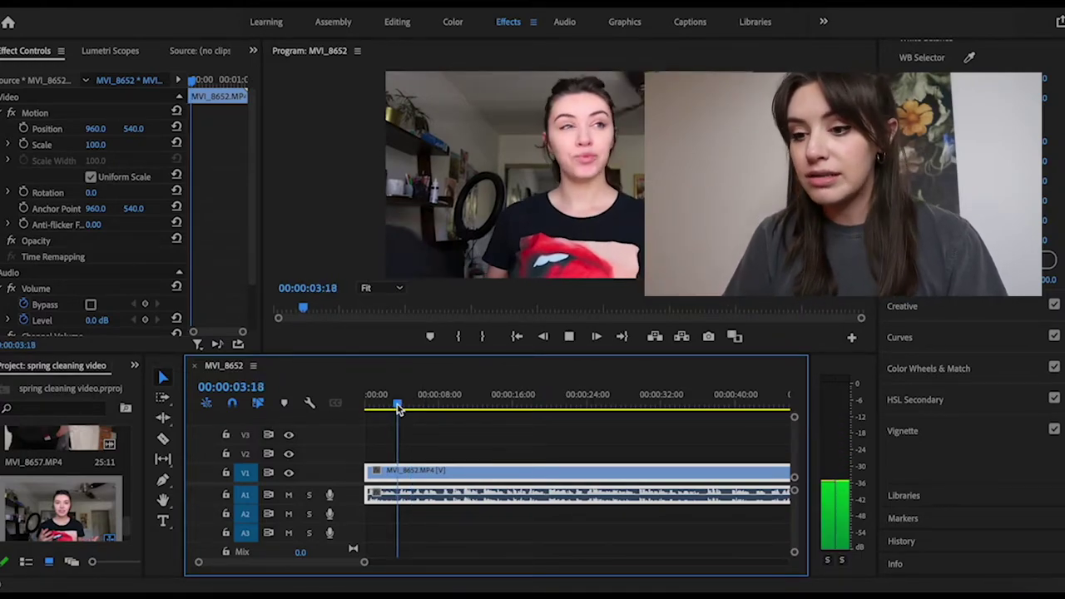
key("c")
left_click(414, 472)
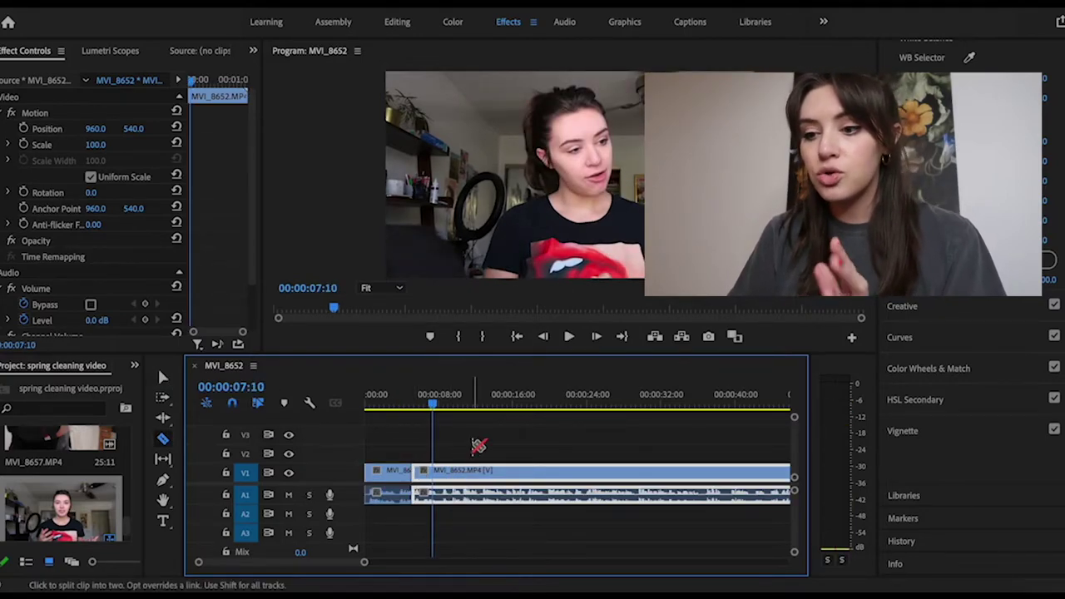
- Split at 00:00:12:24, delete the middle piece, close the gap, and play back
key("v")
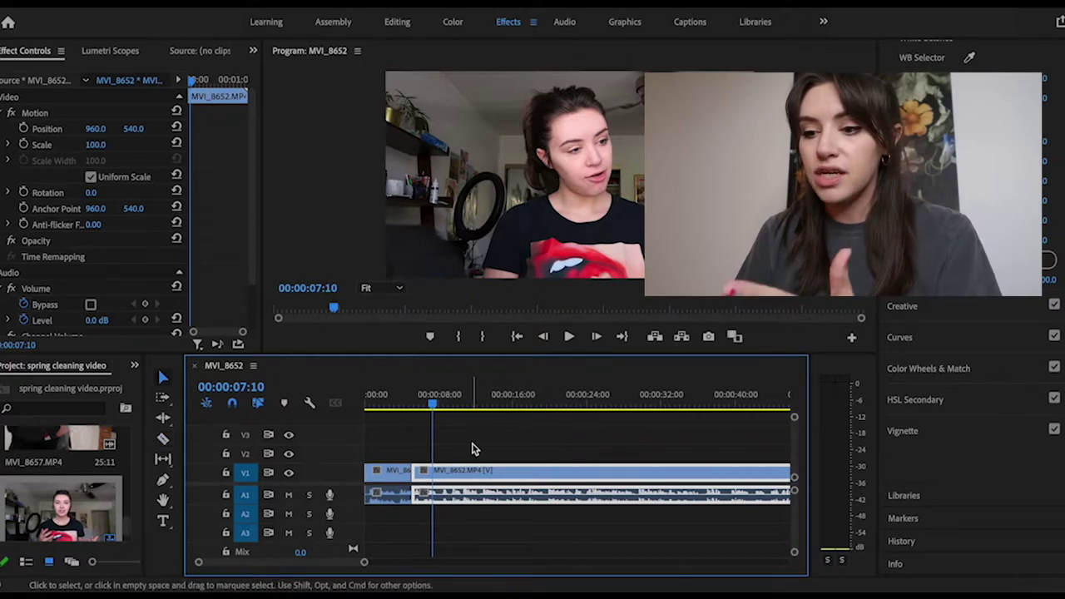
key("space")
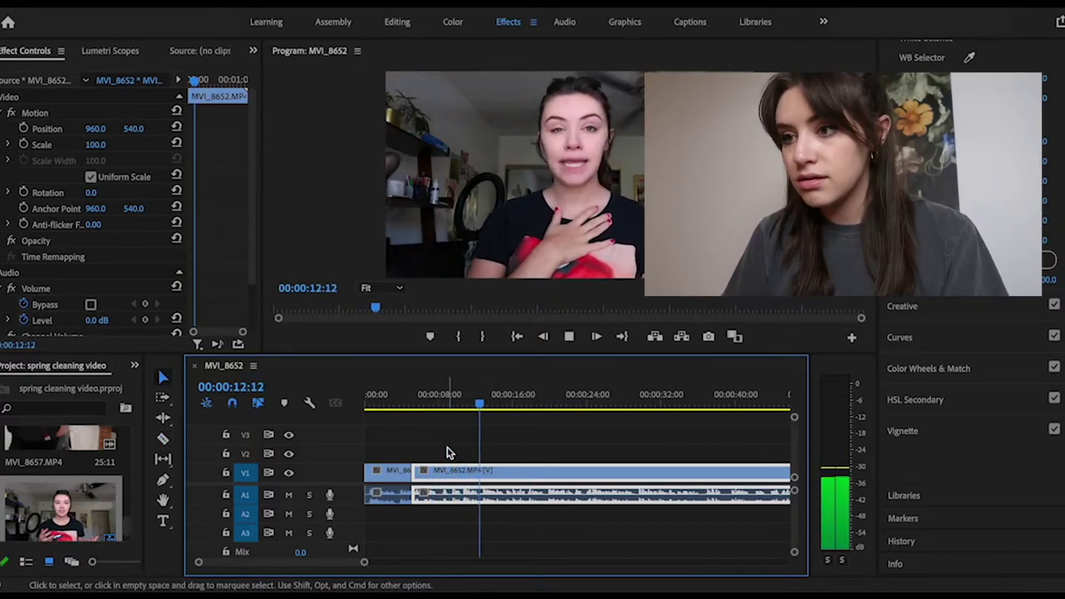
key("space")
key("c")
left_click(483, 470)
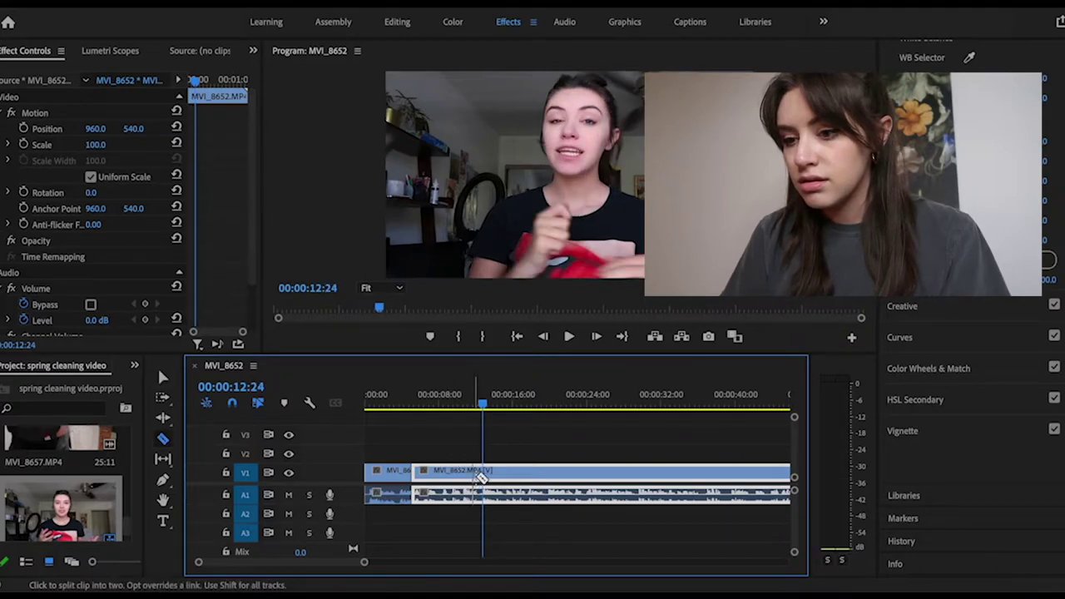
key("v")
key("Delete")
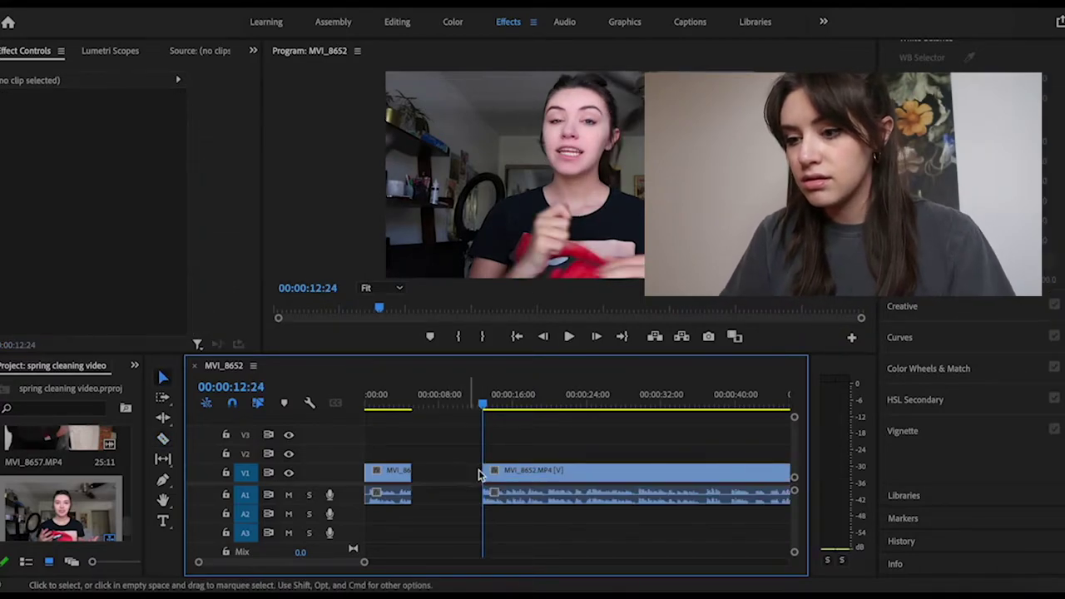
left_click_drag(509, 478, 447, 487)
left_click(420, 403)
key("space")
key("space")
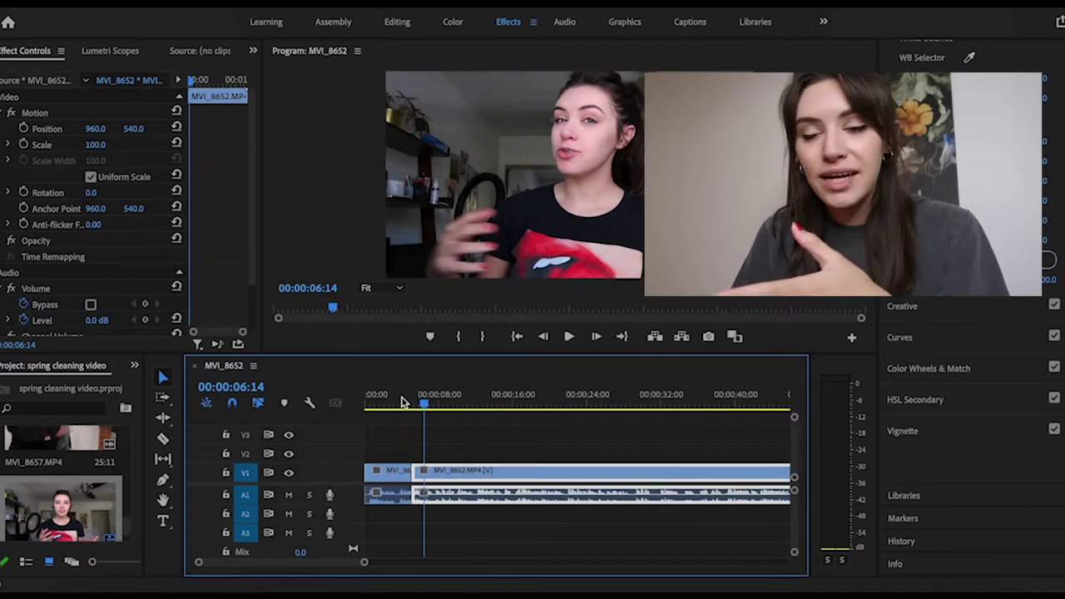
- Add MVI_8653 after MVI_8652, delete its leftover piece, then undo that deletion
left_click(363, 403)
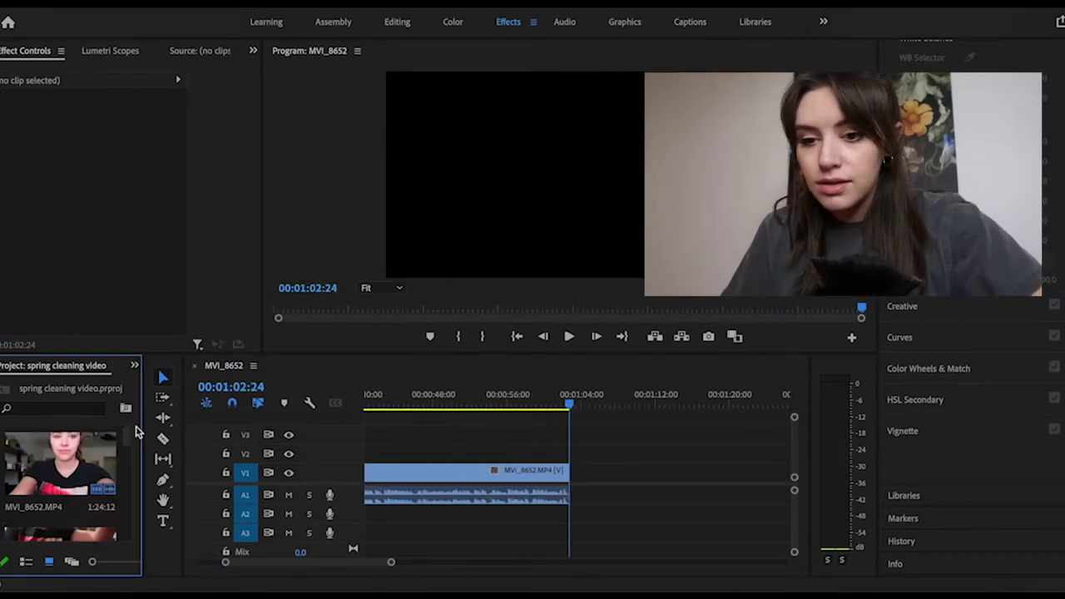
scroll(83, 458, "down", 2)
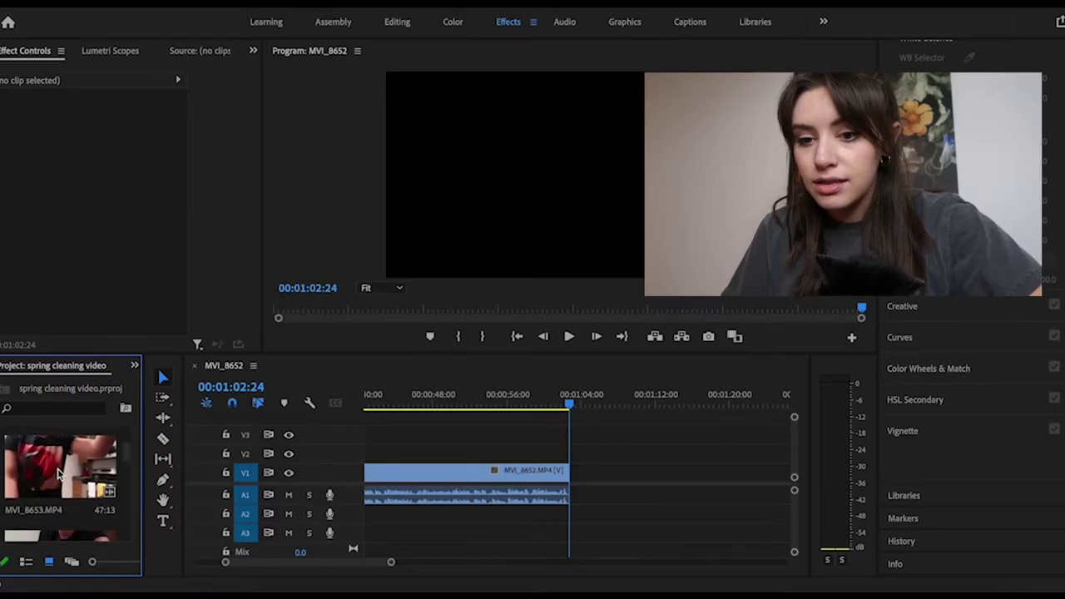
left_click_drag(48, 470, 573, 484)
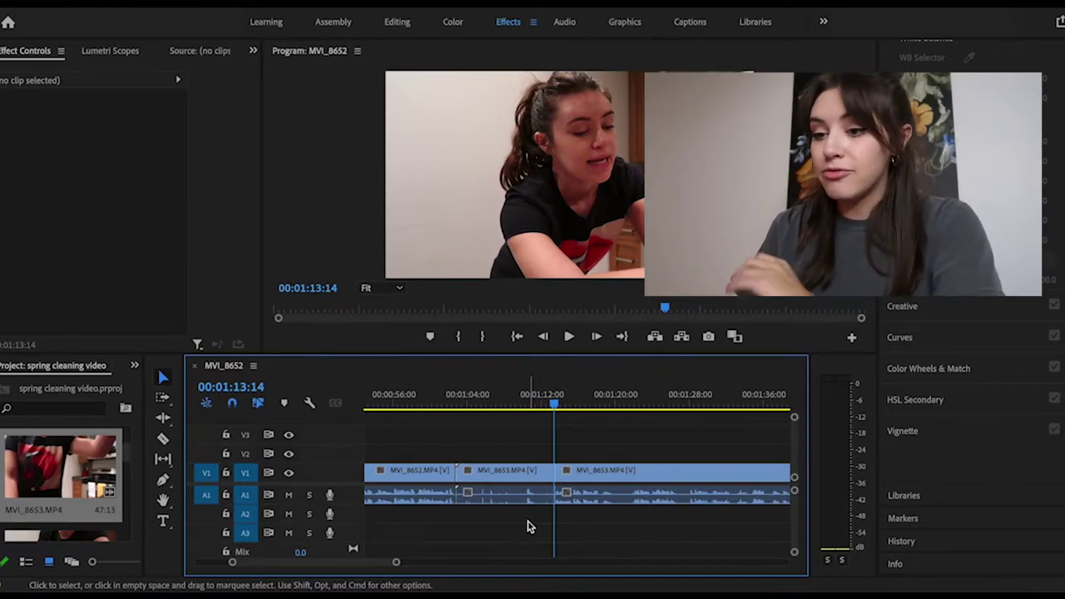
left_click(589, 480)
key("BackSpace")
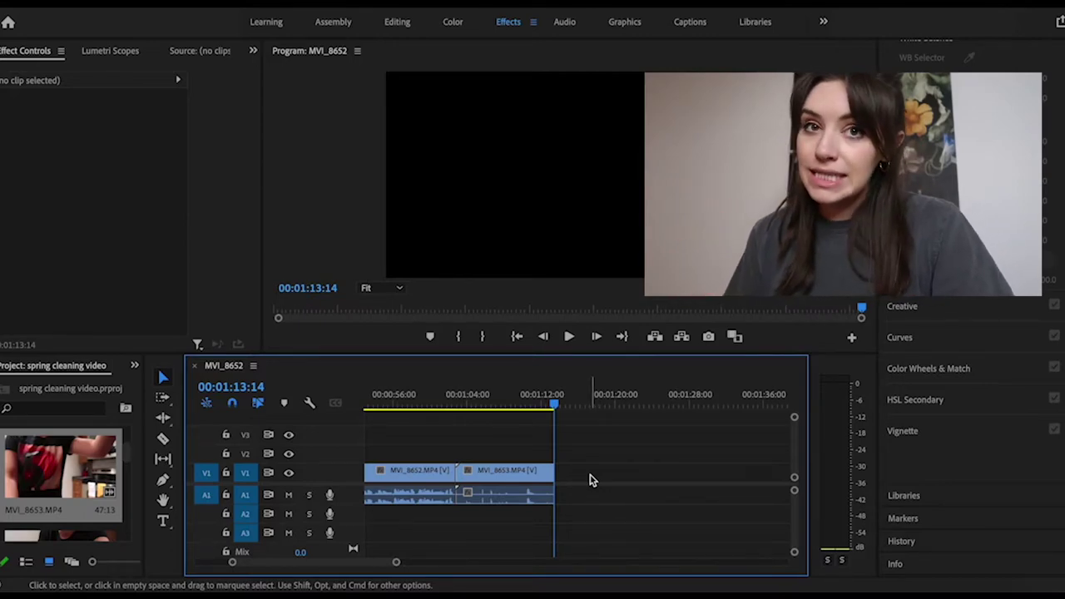
key("super+z")
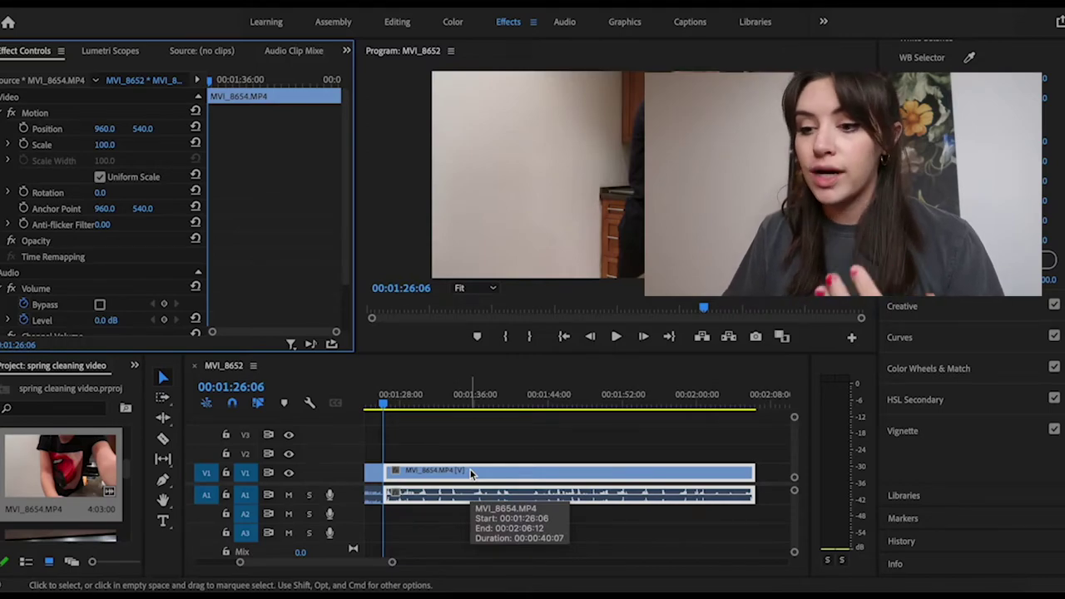
- Set the MVI_8654 clip's speed to 300% and play it back
right_click(471, 473)
scroll(509, 505, "down", 3)
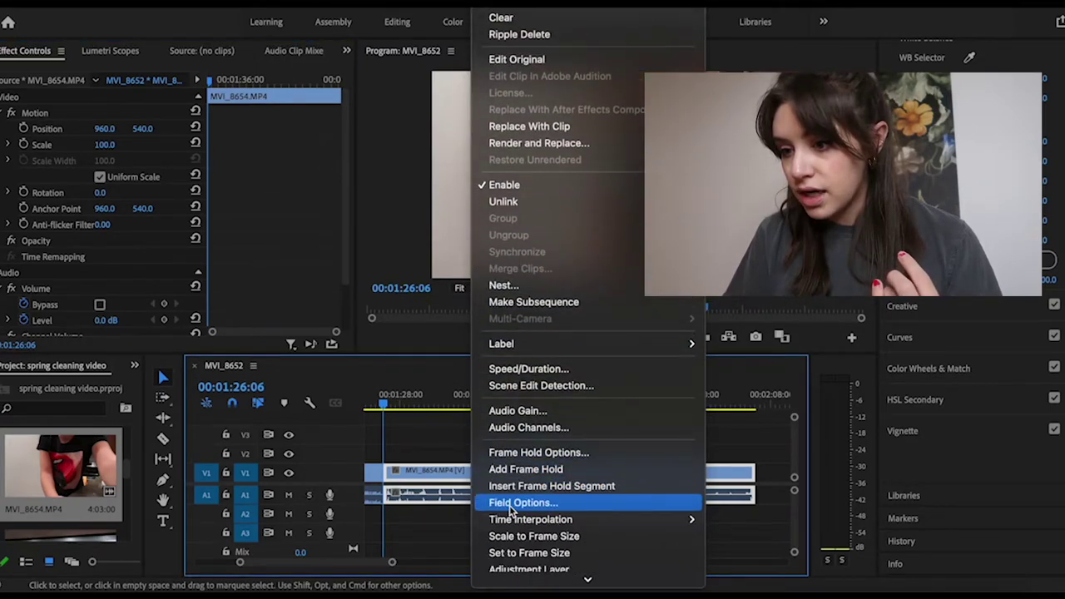
scroll(509, 505, "down", 5)
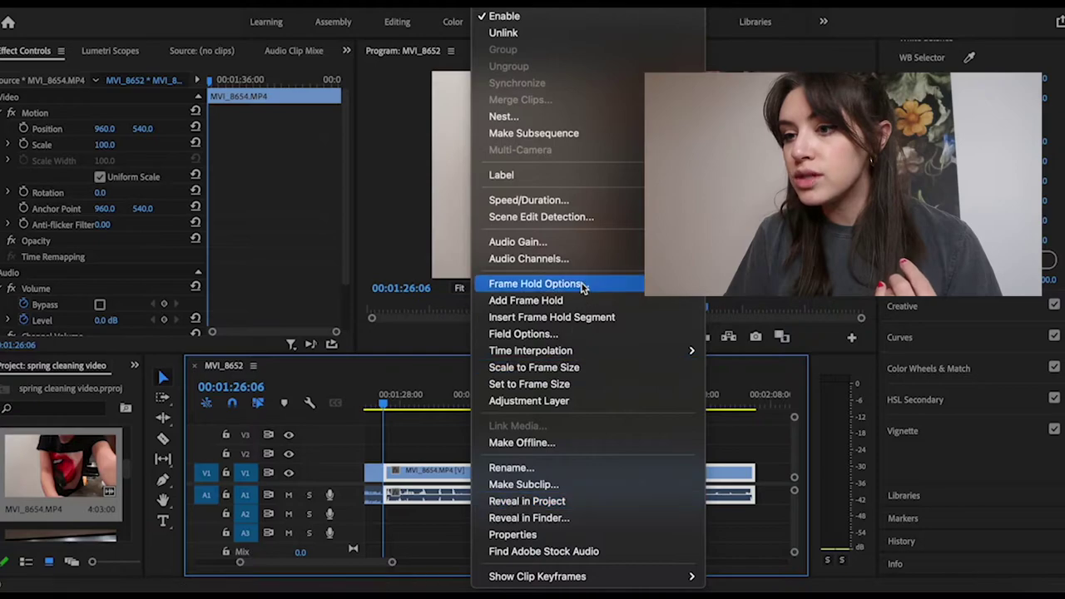
left_click(590, 203)
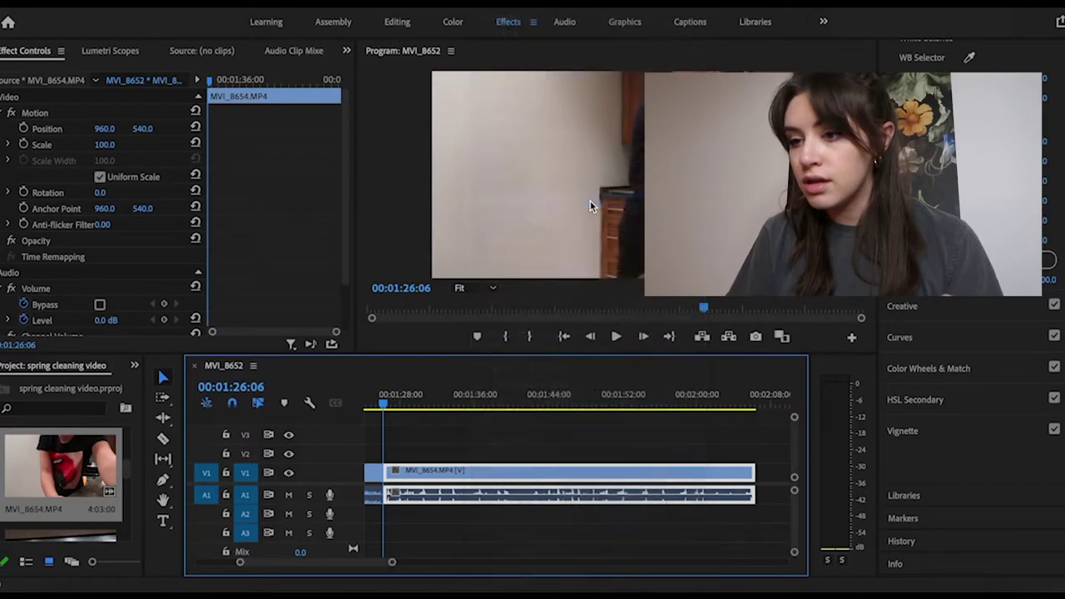
key("BackSpace")
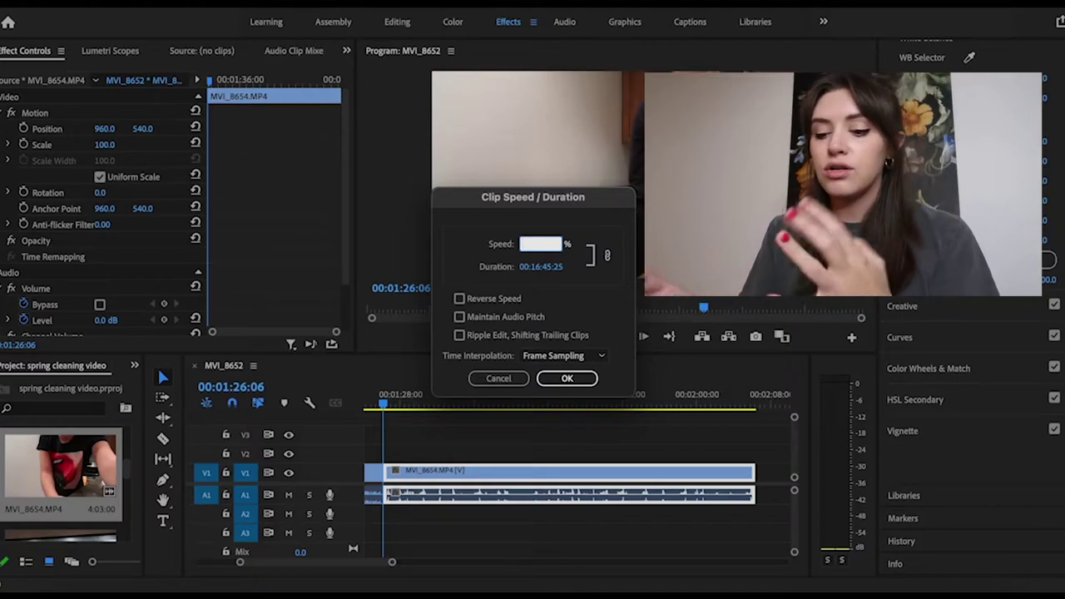
type("300")
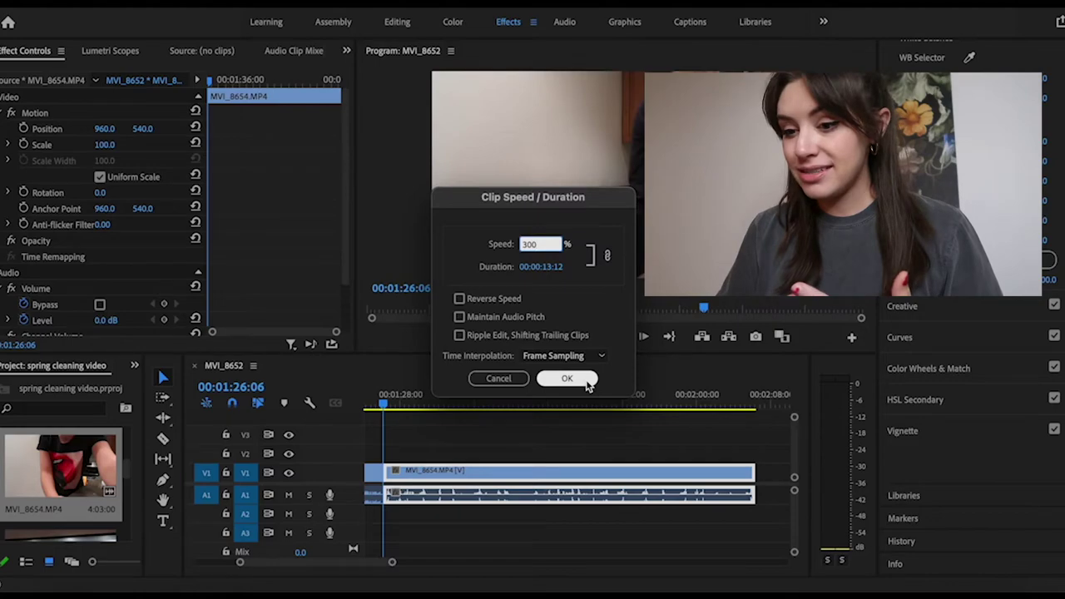
left_click(568, 378)
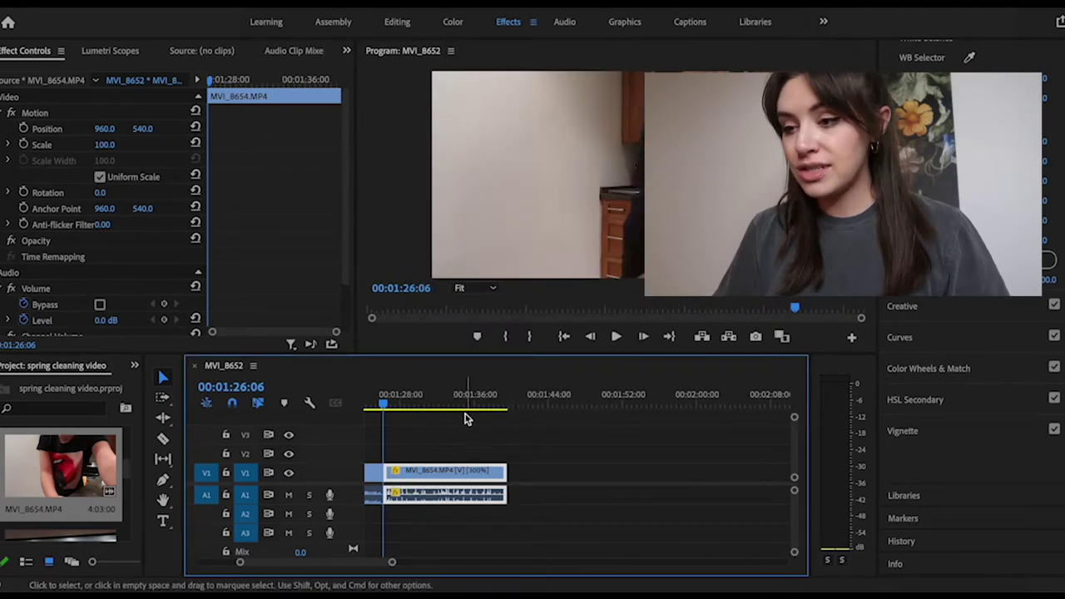
key("space")
scroll(551, 463, "up", 5)
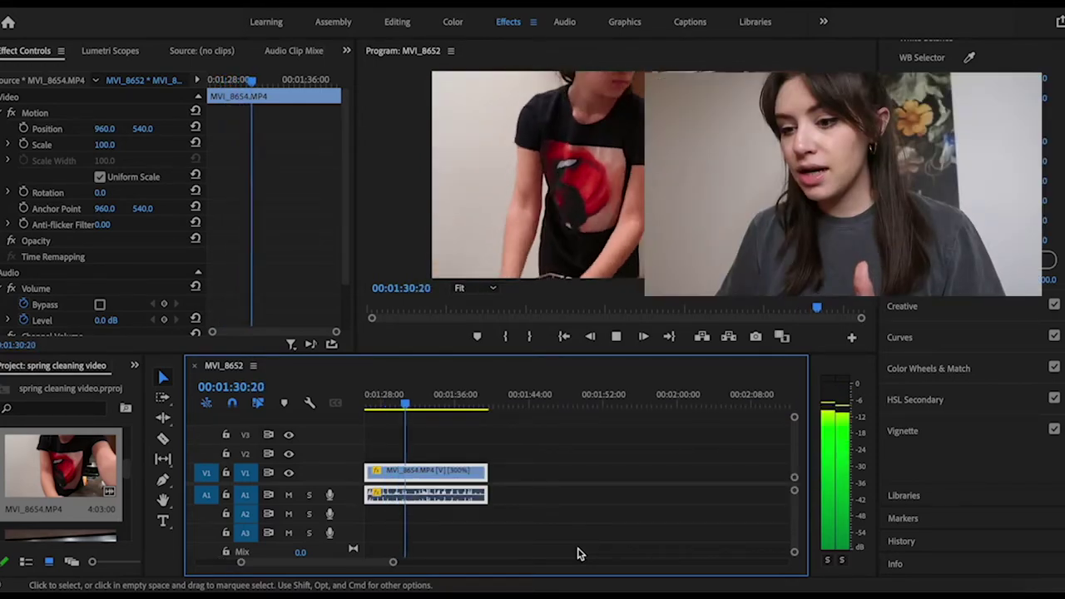
key("space")
- Change the clip's speed to 500% and preview it from its start
right_click(455, 481)
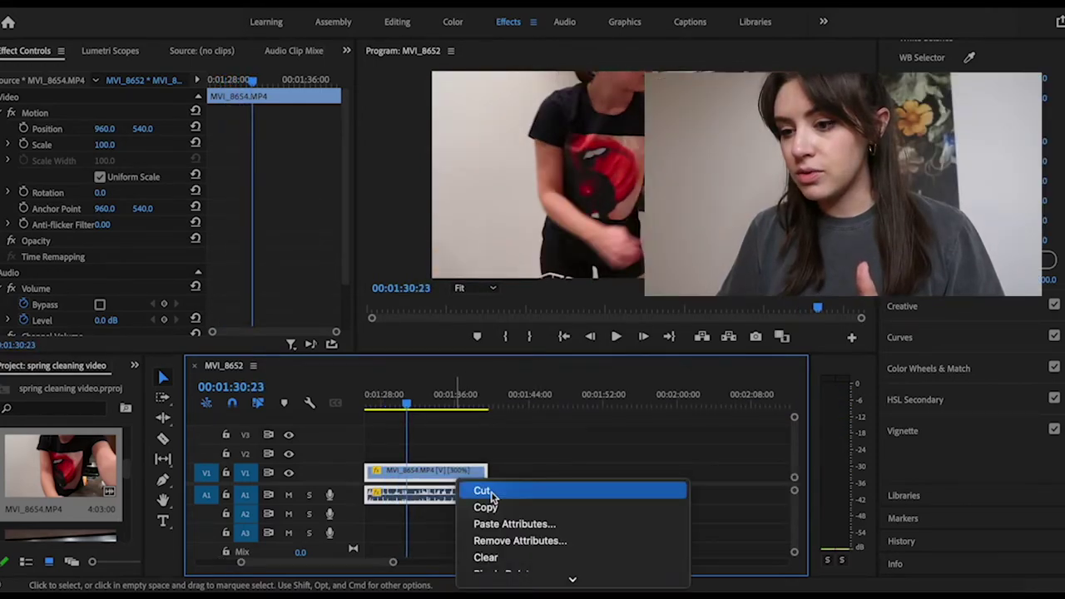
scroll(471, 488, "down", 10)
left_click(559, 209)
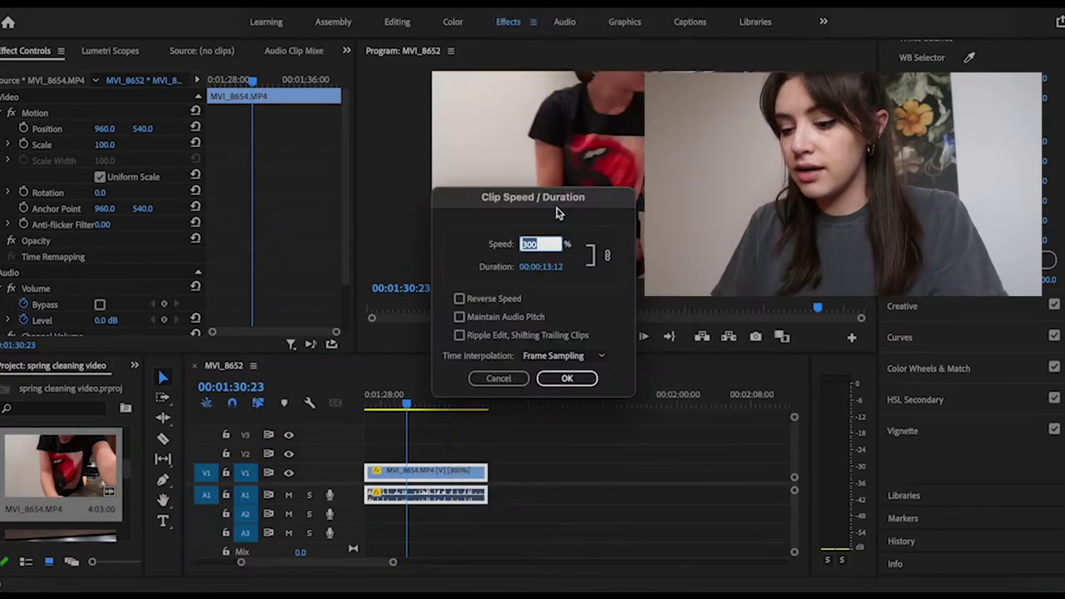
type("500")
key("Tab")
key("Return")
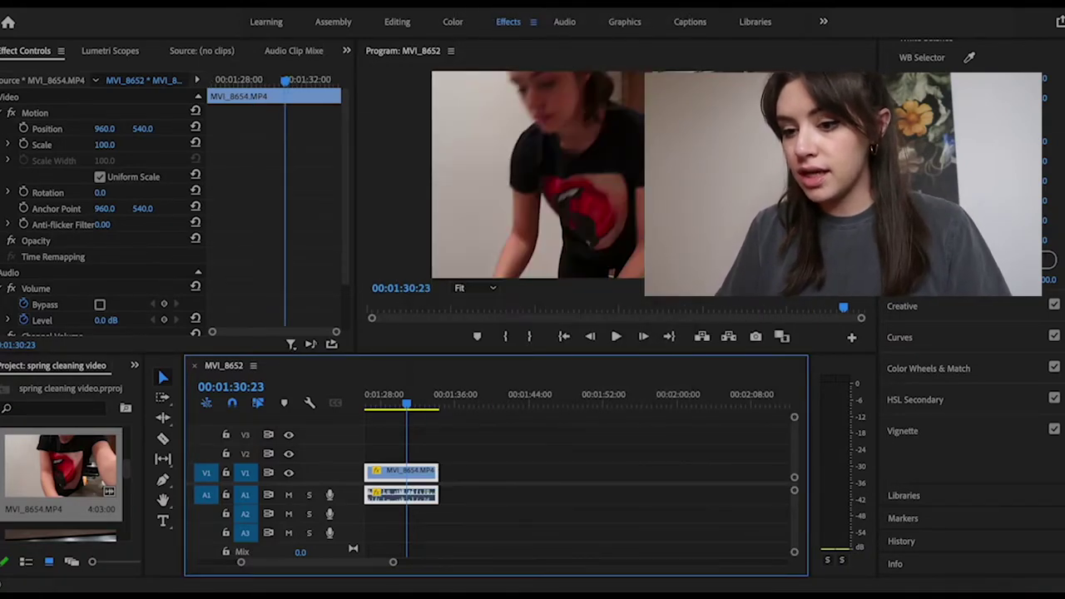
left_click_drag(369, 565, 363, 564)
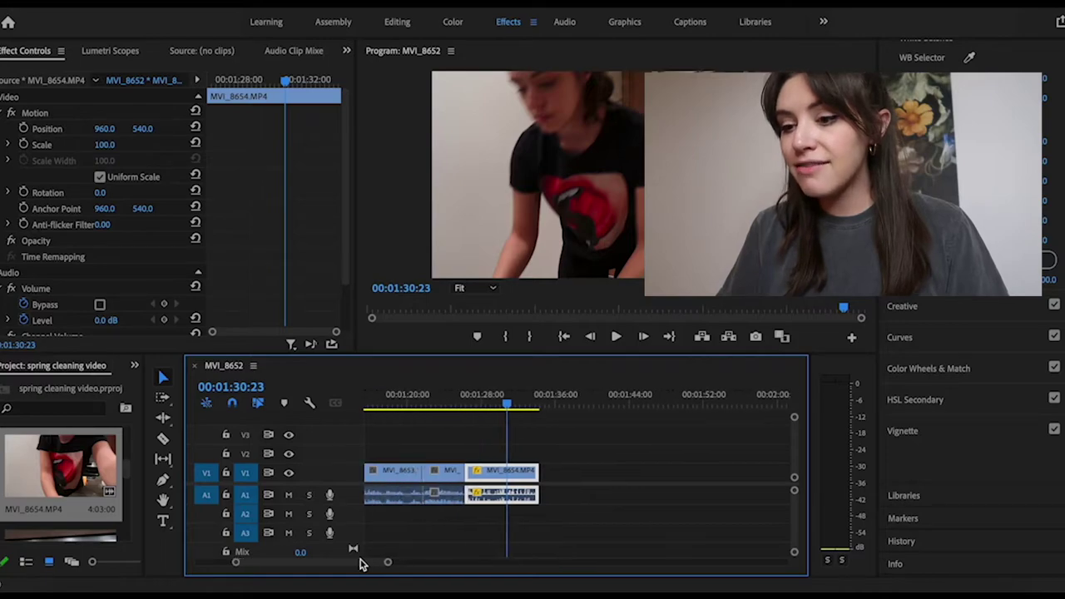
left_click(493, 401)
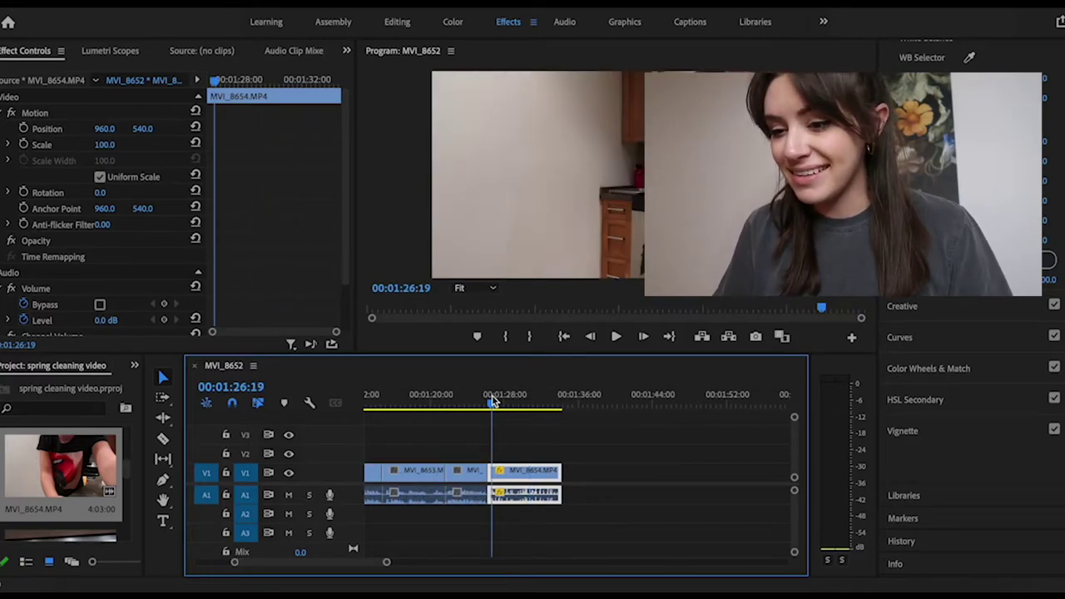
key("space")
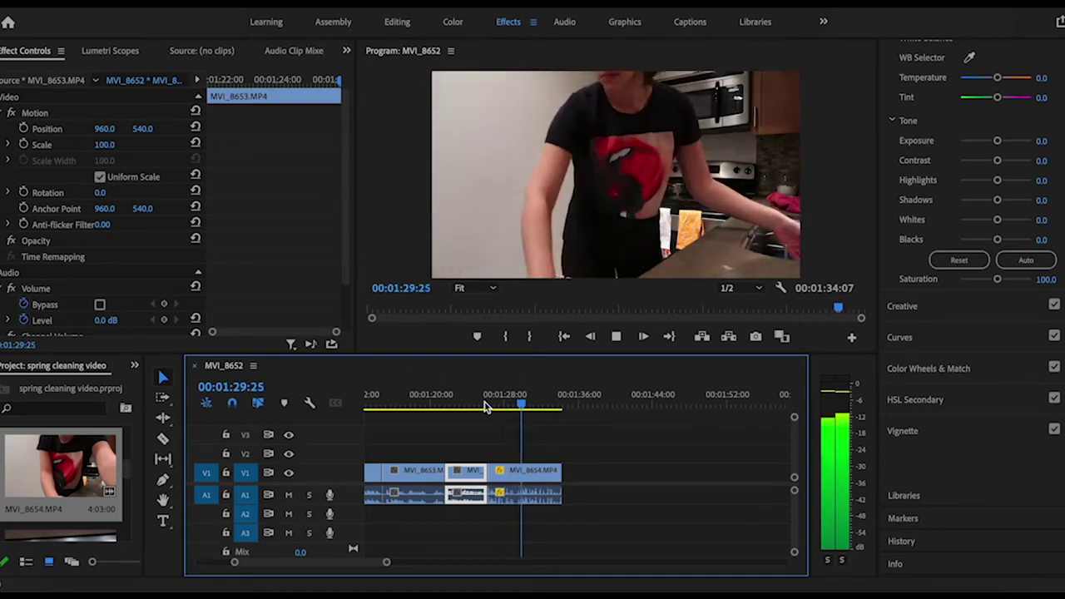
- Unlink MVI_8654's audio and delete it from track A1
right_click(535, 471)
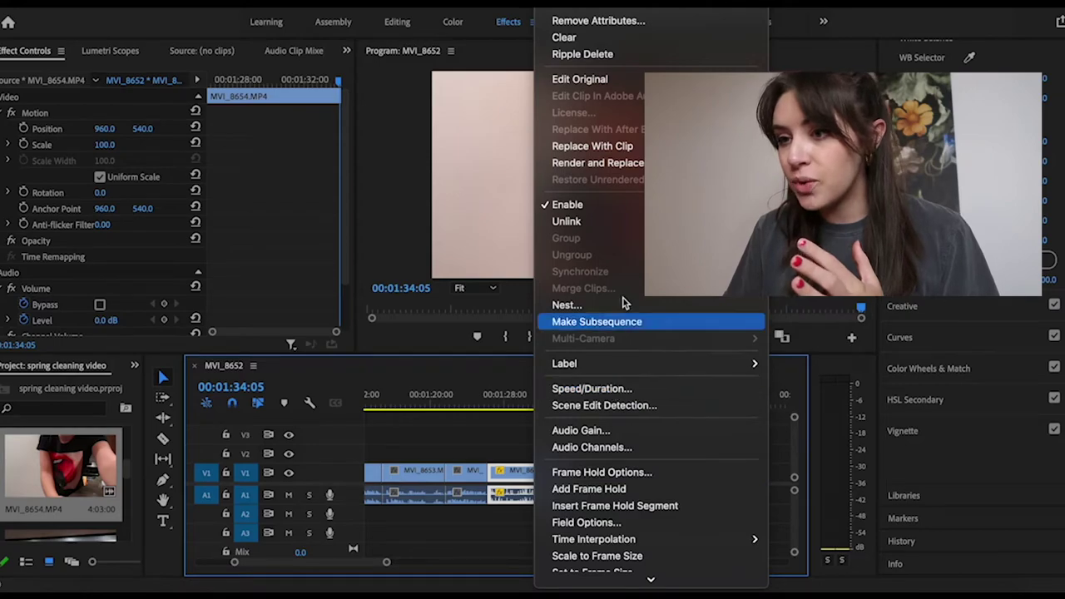
left_click(453, 451)
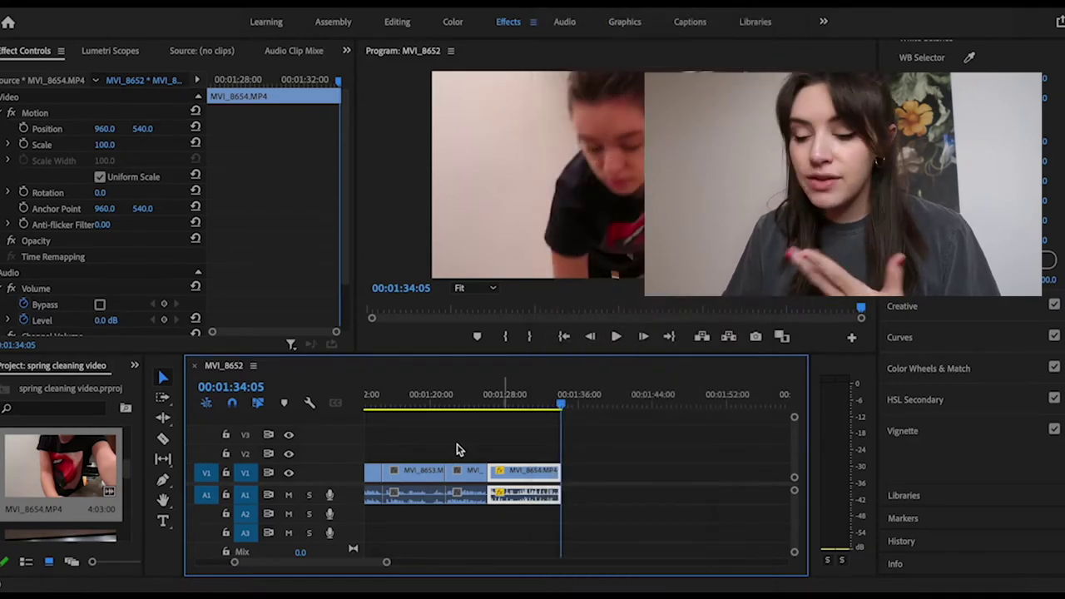
right_click(533, 477)
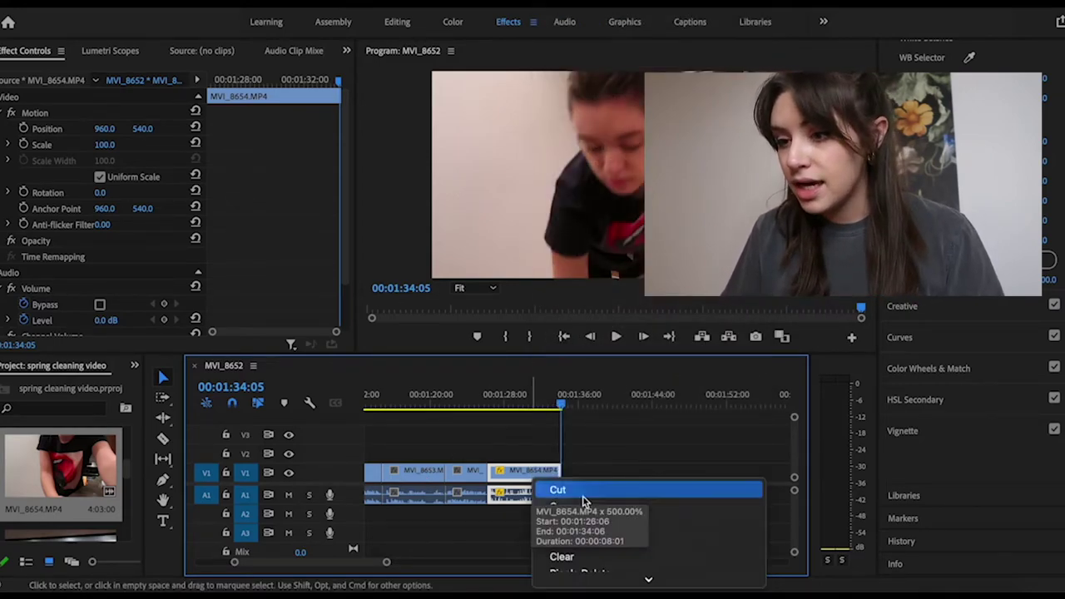
scroll(601, 466, "down", 1)
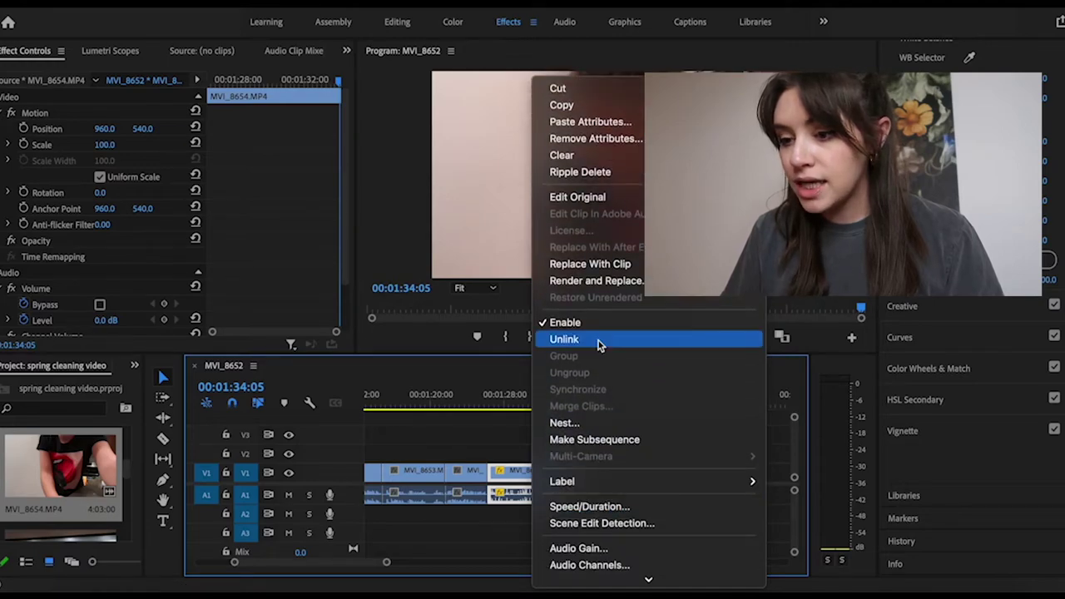
left_click(598, 340)
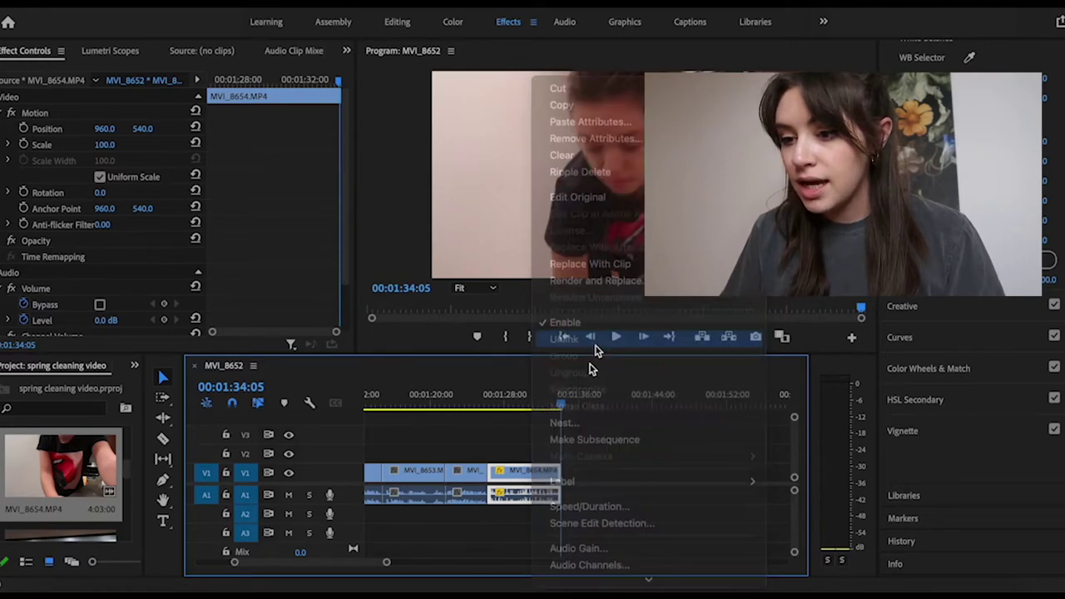
left_click(539, 496)
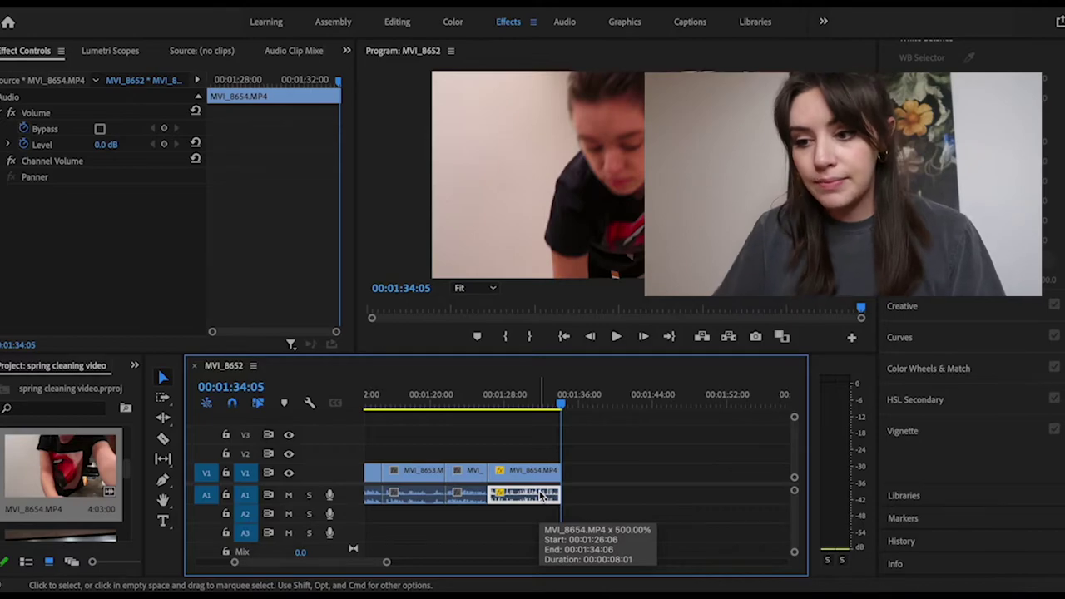
key("Delete")
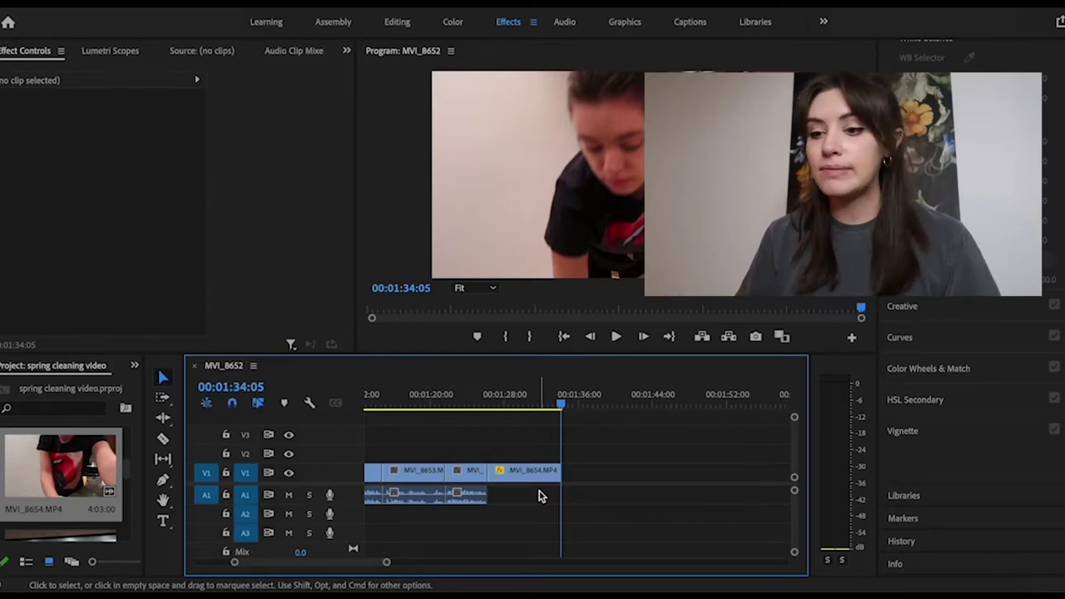
scroll(62, 474, "down", 3)
- Place MVI_8655 at the end of the sequence and unlink its audio
left_click_drag(119, 487, 574, 473)
key("c")
key("v")
right_click(566, 481)
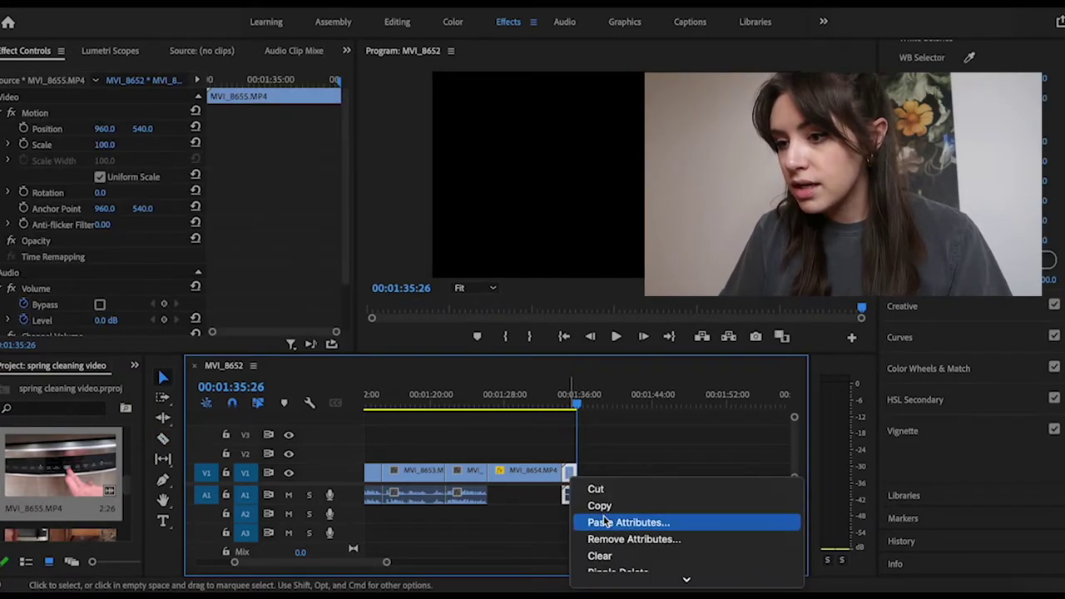
scroll(605, 520, "down", 3)
left_click(625, 416)
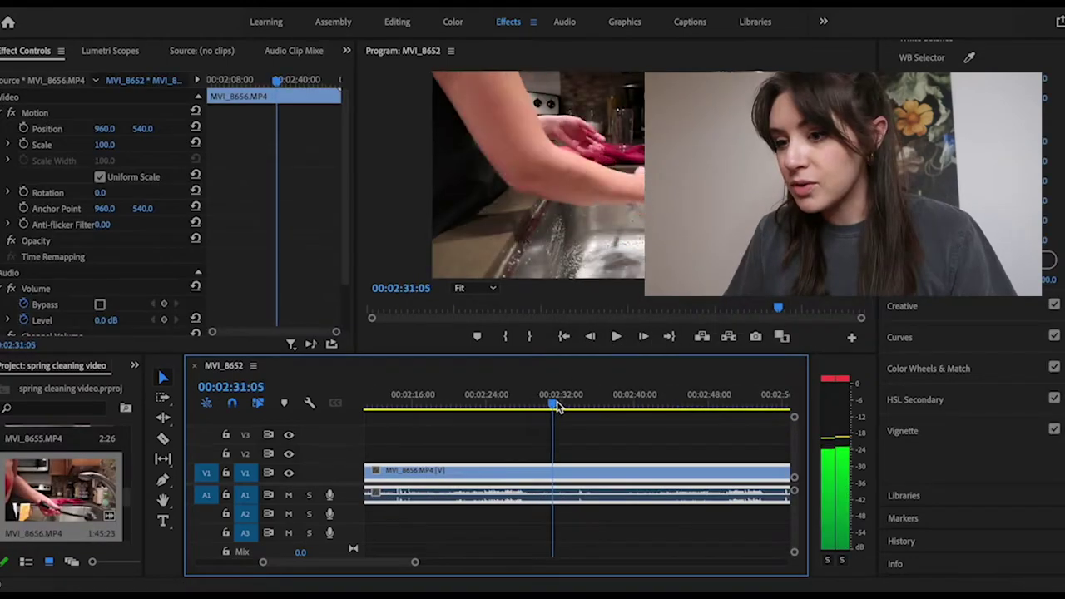
- Split MVI_8656 at 02:29:26, delete the part before, and close the gap
mouse_move(556, 406)
left_mouse_down()
mouse_move(571, 405)
mouse_move(543, 405)
left_mouse_up()
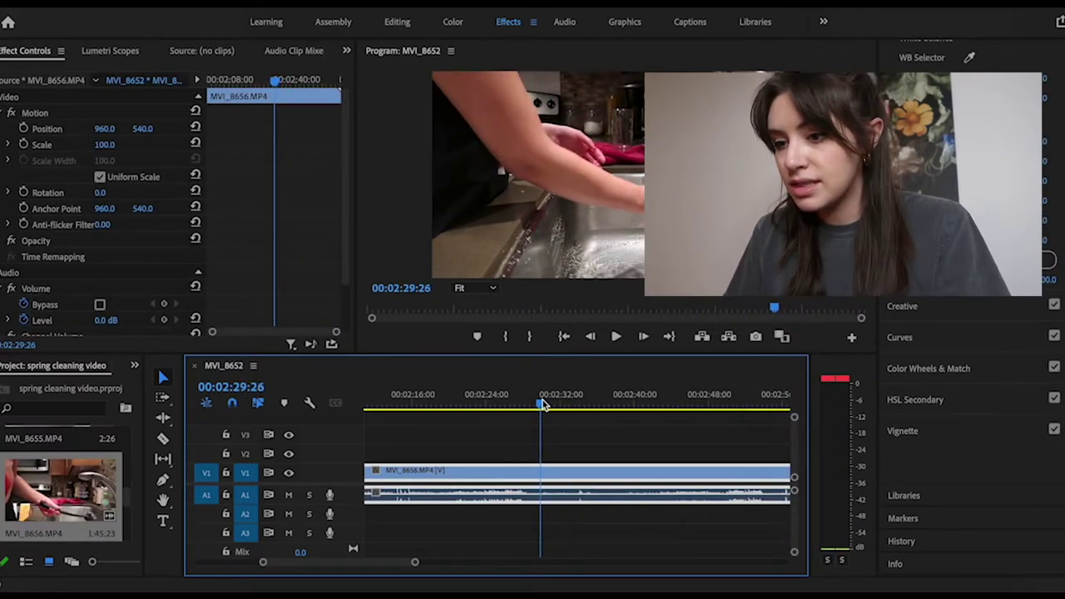
key("super+k")
left_click(514, 475)
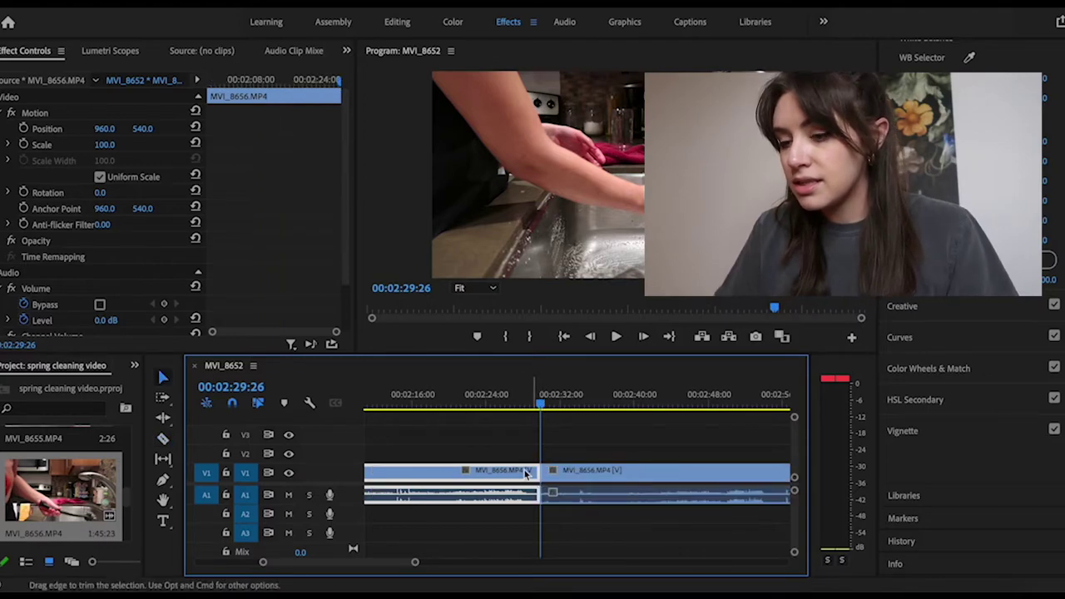
key("Delete")
left_click_drag(571, 478, 545, 479)
left_click(545, 478)
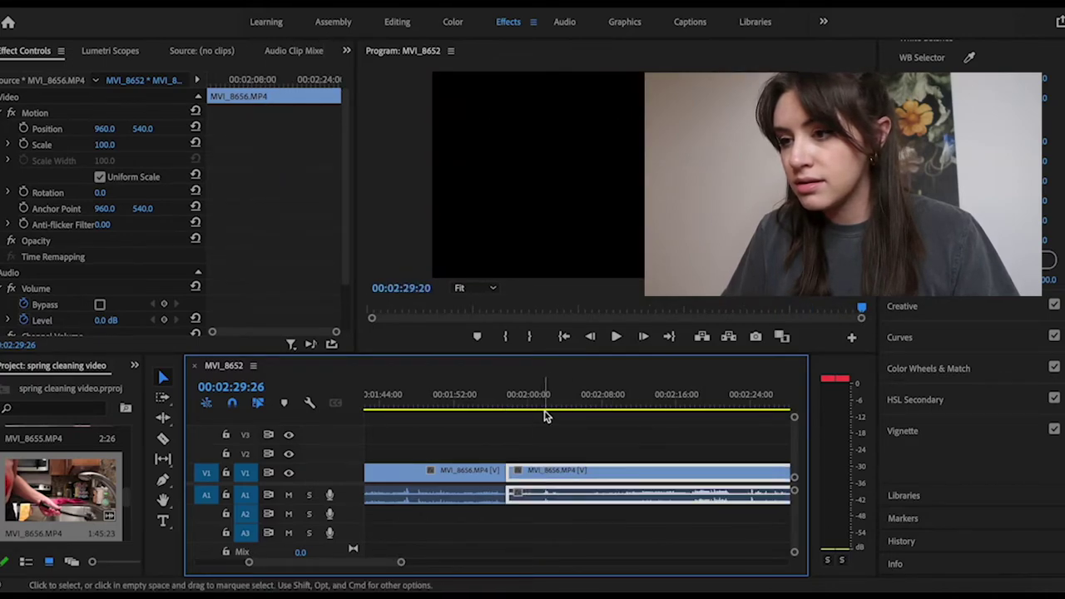
- Split the clip at 02:22:15 and delete the short leftover piece
left_click_drag(536, 400, 738, 381)
key("c")
left_click(735, 474)
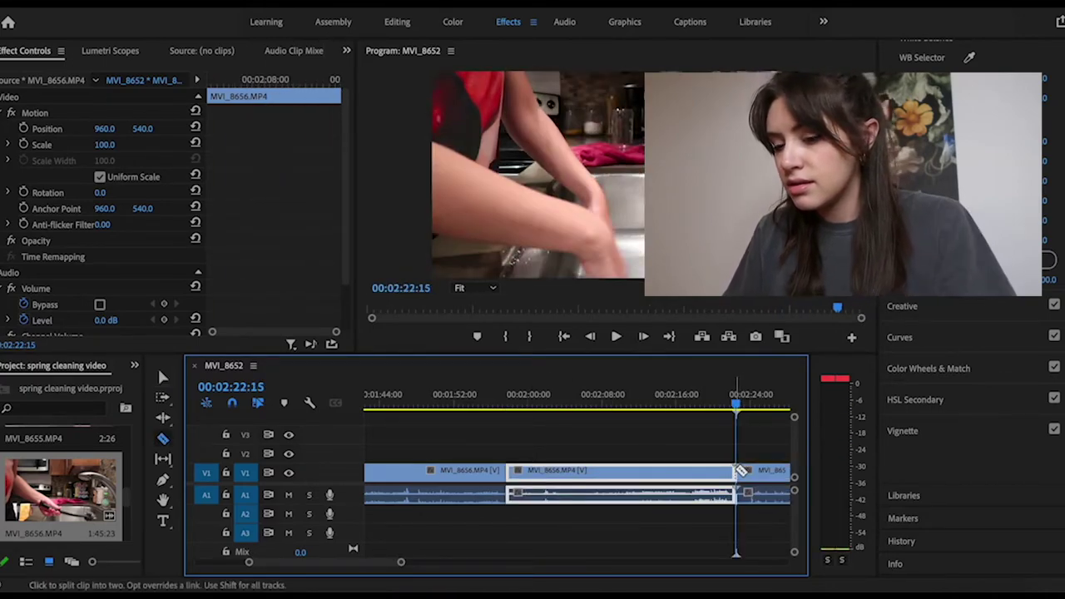
key("v")
left_click_drag(381, 562, 397, 563)
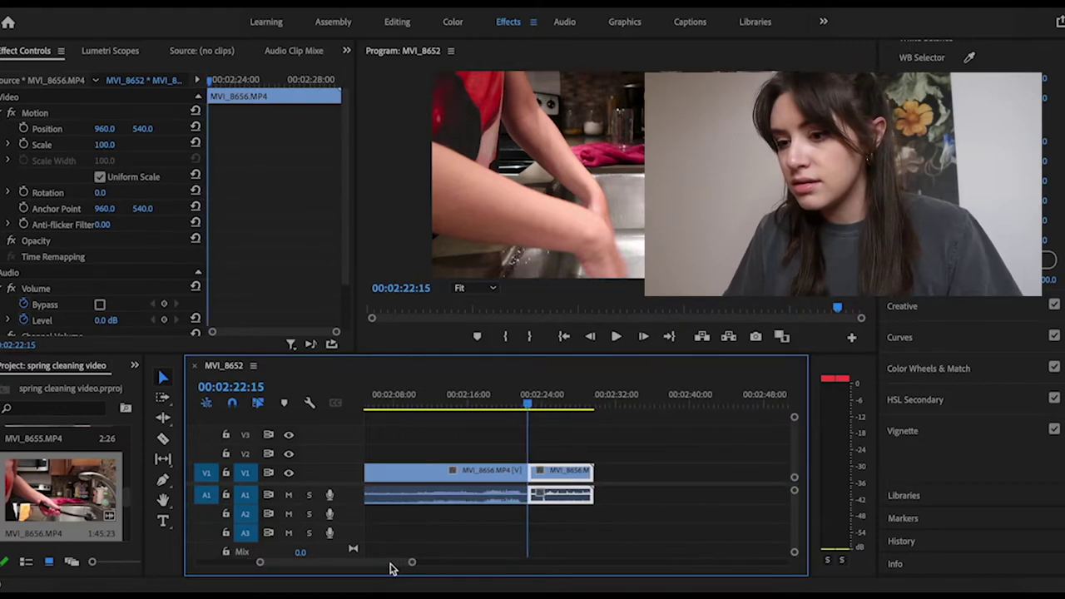
left_click_drag(527, 405, 581, 407)
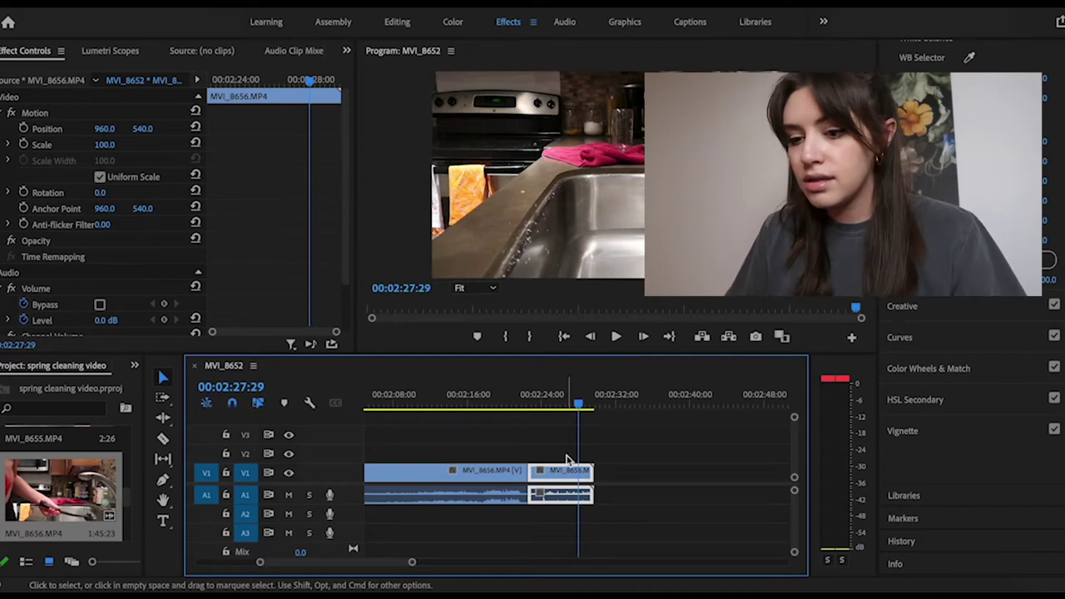
key("Delete")
left_click_drag(388, 562, 372, 564)
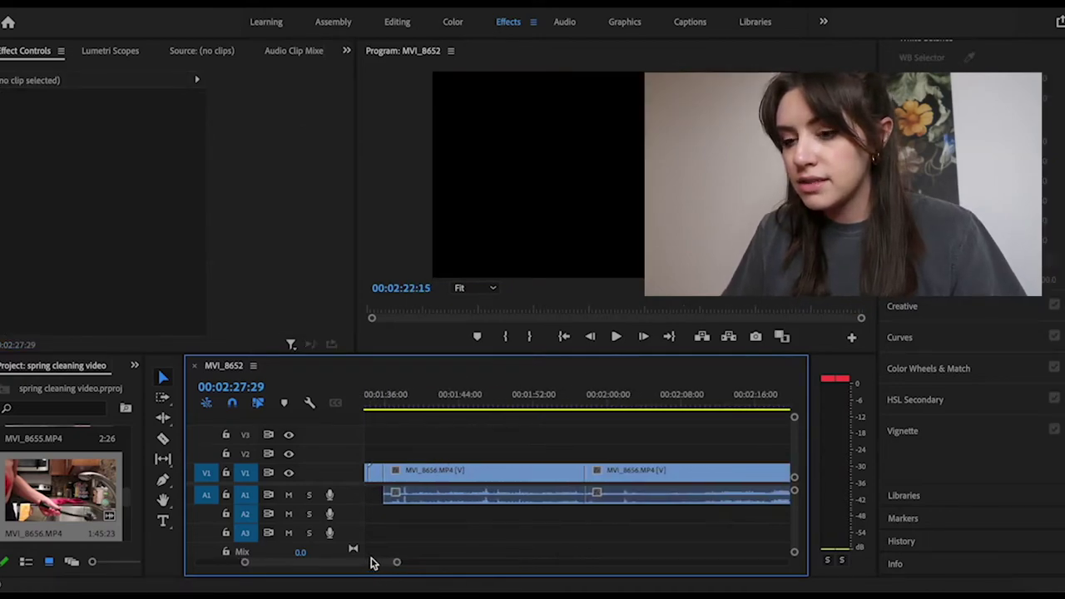
- Select both MVI_8656 pieces' video and audio and set their speed to 500%
left_click(456, 470)
left_click(468, 447)
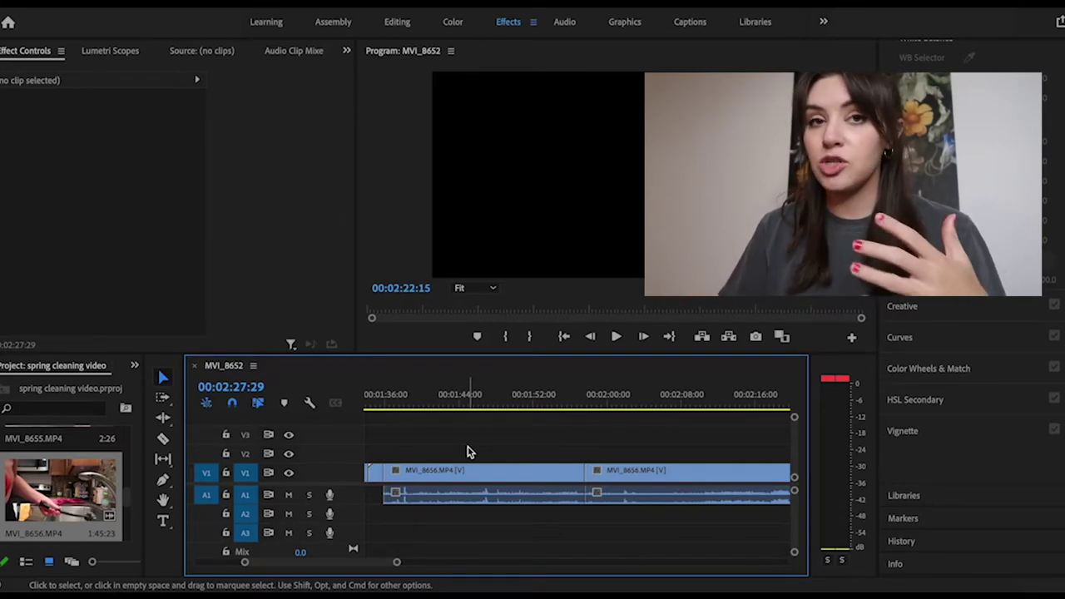
left_click_drag(523, 441, 624, 503)
left_click(564, 454)
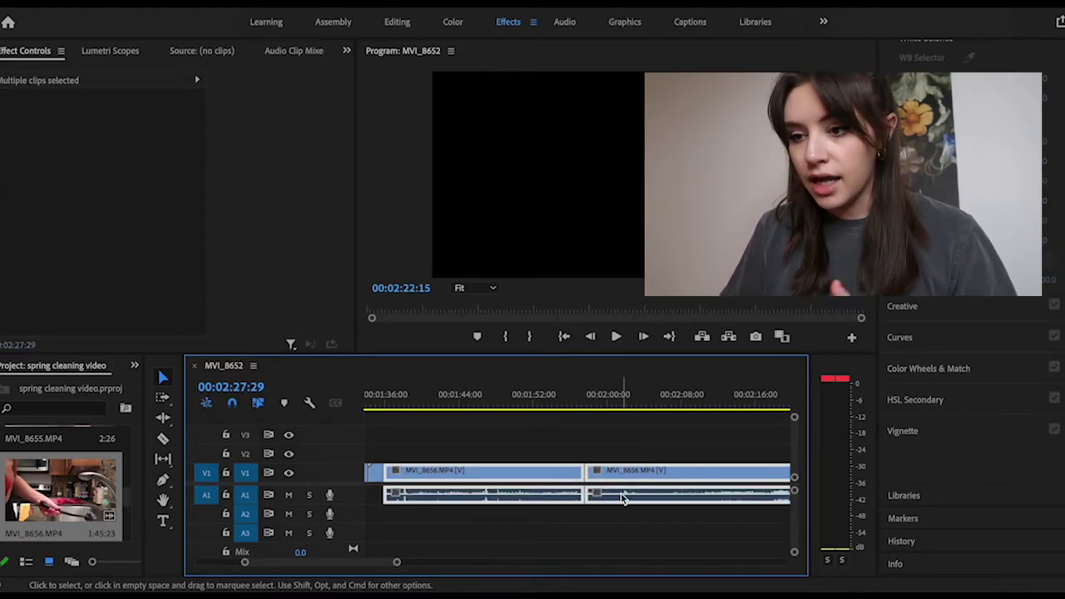
right_click(555, 479)
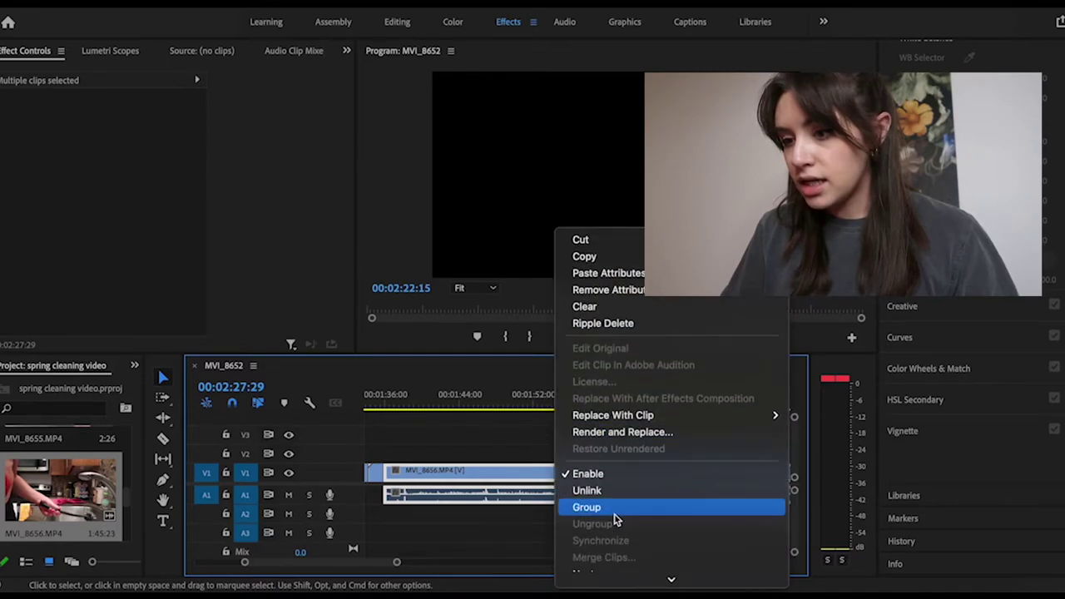
scroll(615, 506, "down", 5)
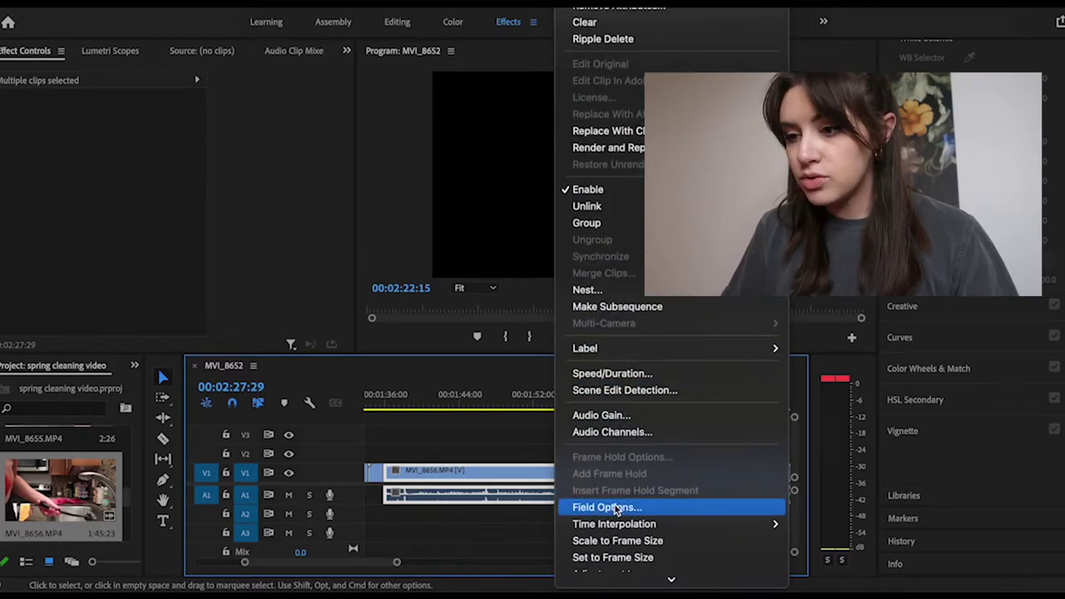
left_click(630, 374)
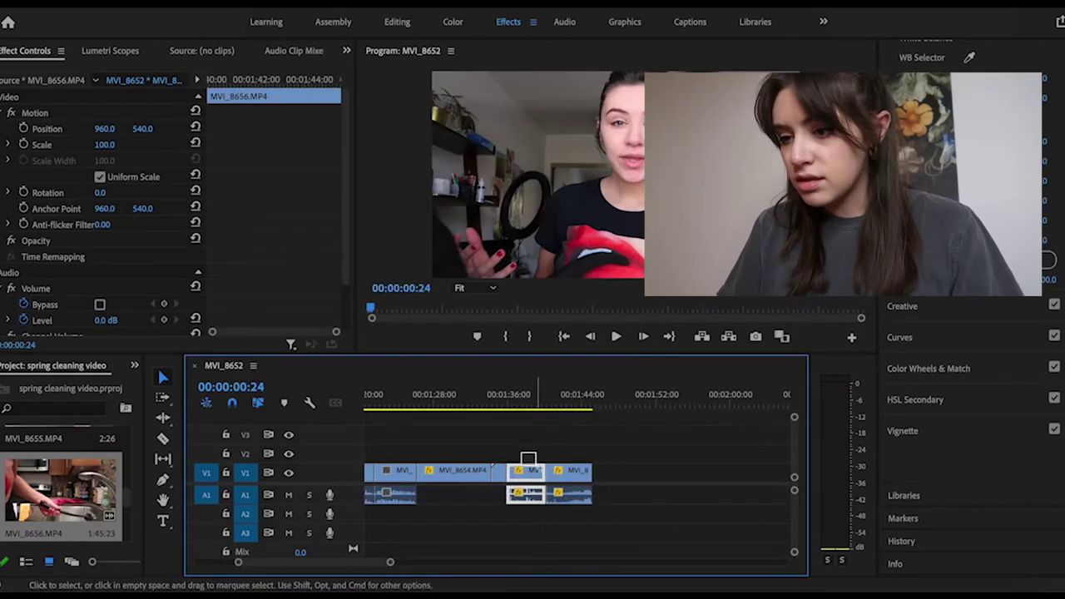
left_click(562, 472, "shift")
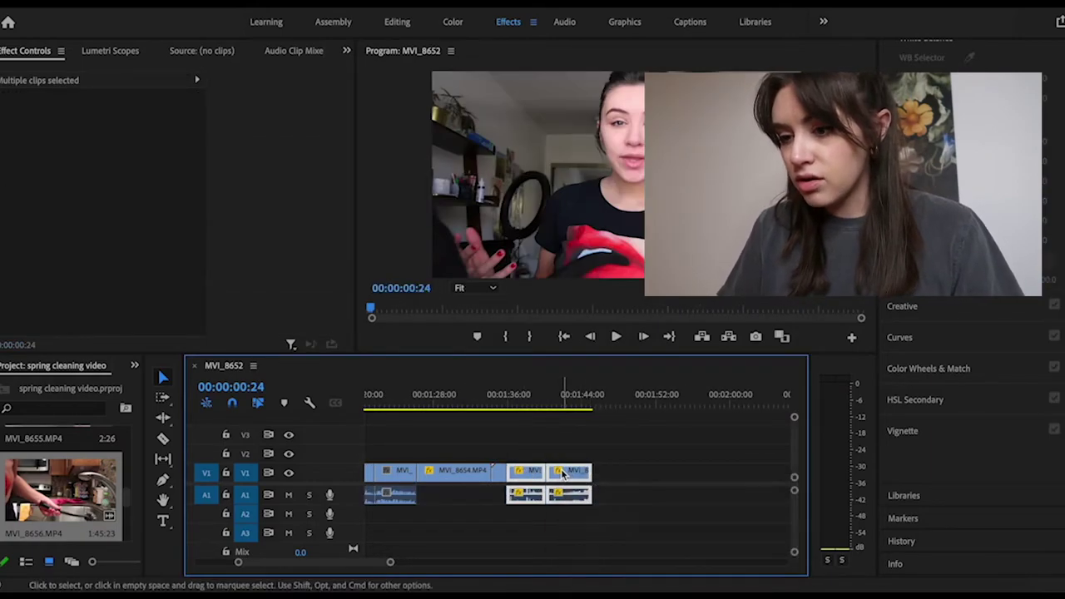
- Unlink the sped-up clips and delete their two audio pieces from A1
right_click(529, 475)
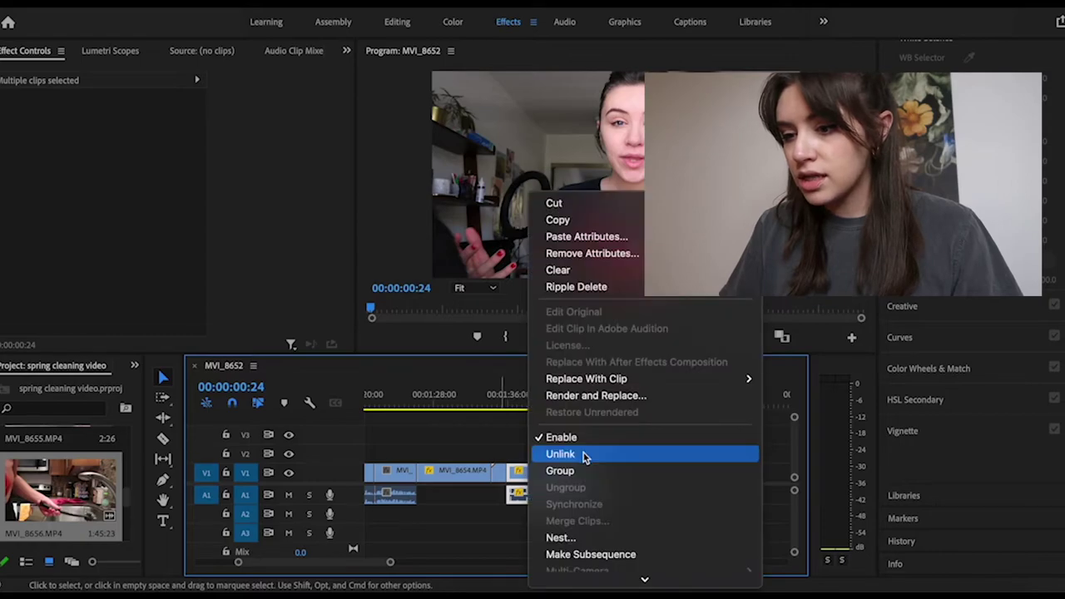
left_click(584, 454)
left_click_drag(488, 502, 573, 499)
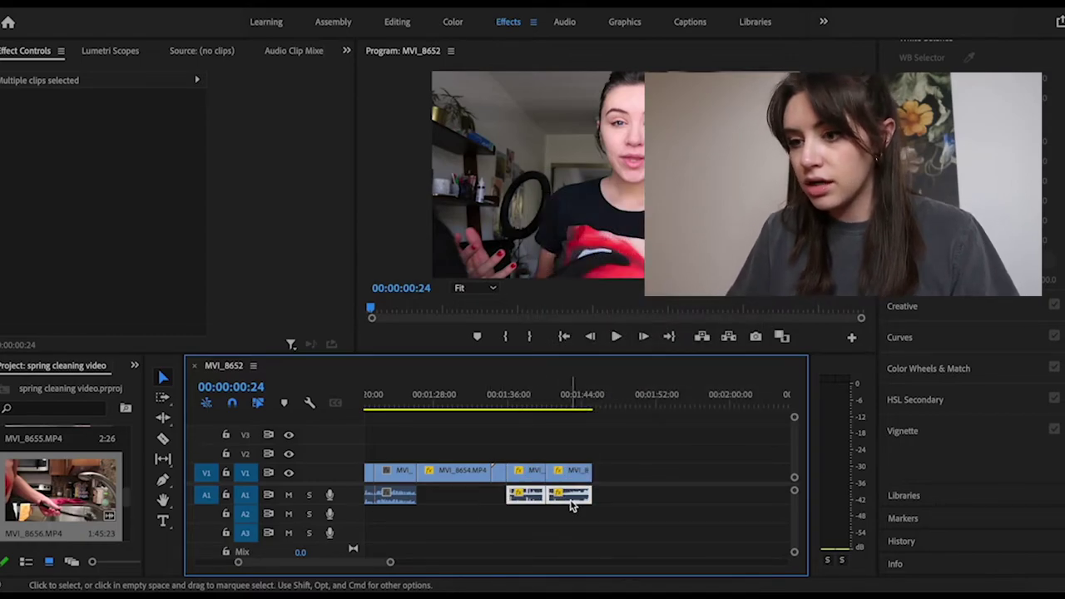
key("Delete")
left_click(583, 399)
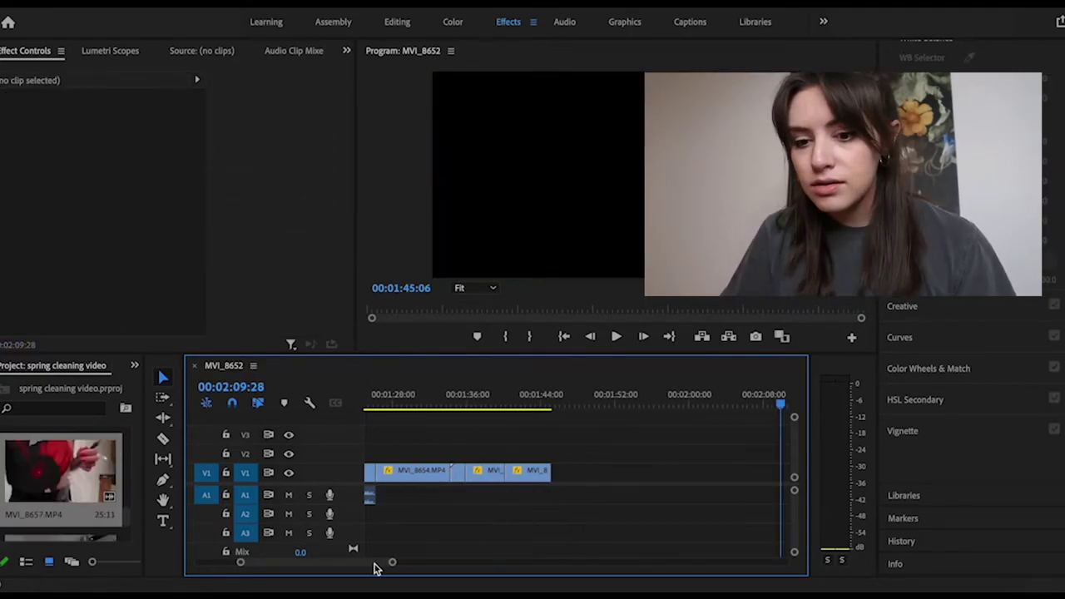
- Import clips MVI_8658 through MVI_8663 from Finder into the Project panel
left_click(69, 589)
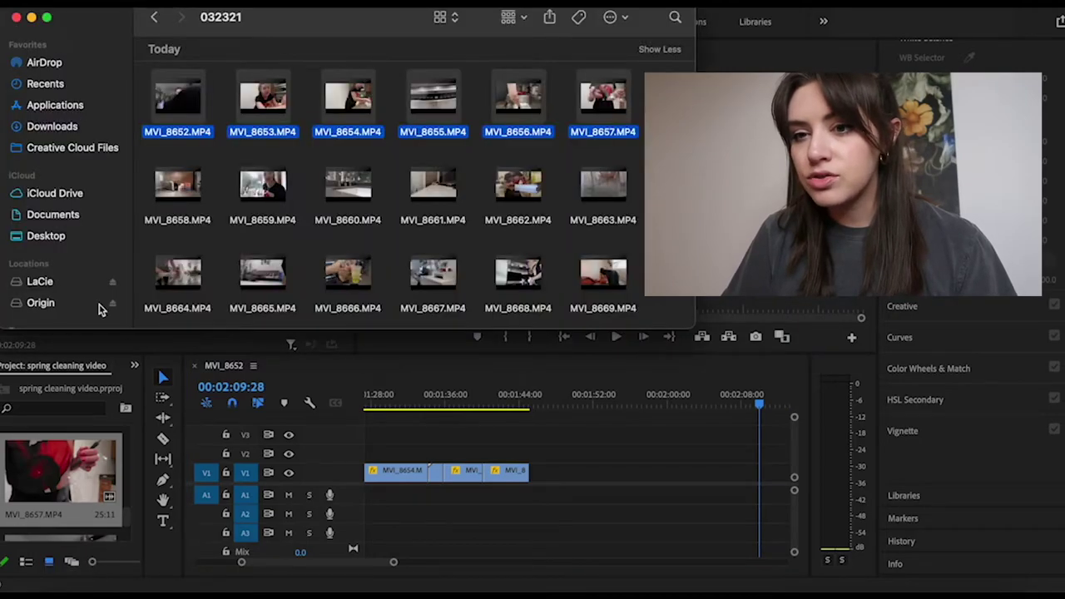
left_click_drag(147, 187, 606, 186)
left_click_drag(190, 207, 63, 474)
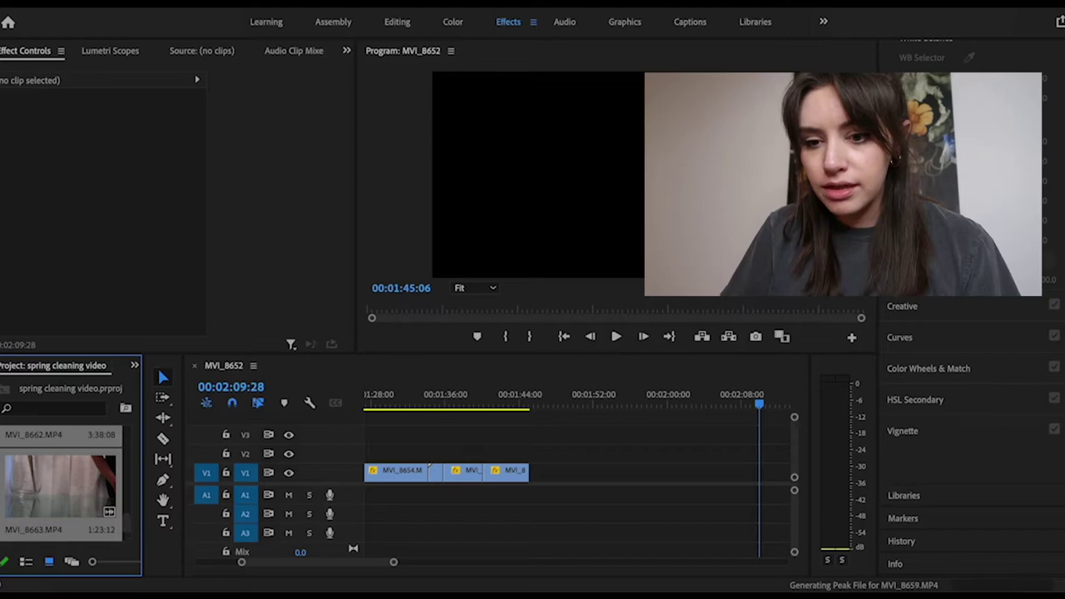
- Place clip MVI_8658 from the Project panel after the last clip in the timeline
scroll(99, 499, "up", 5)
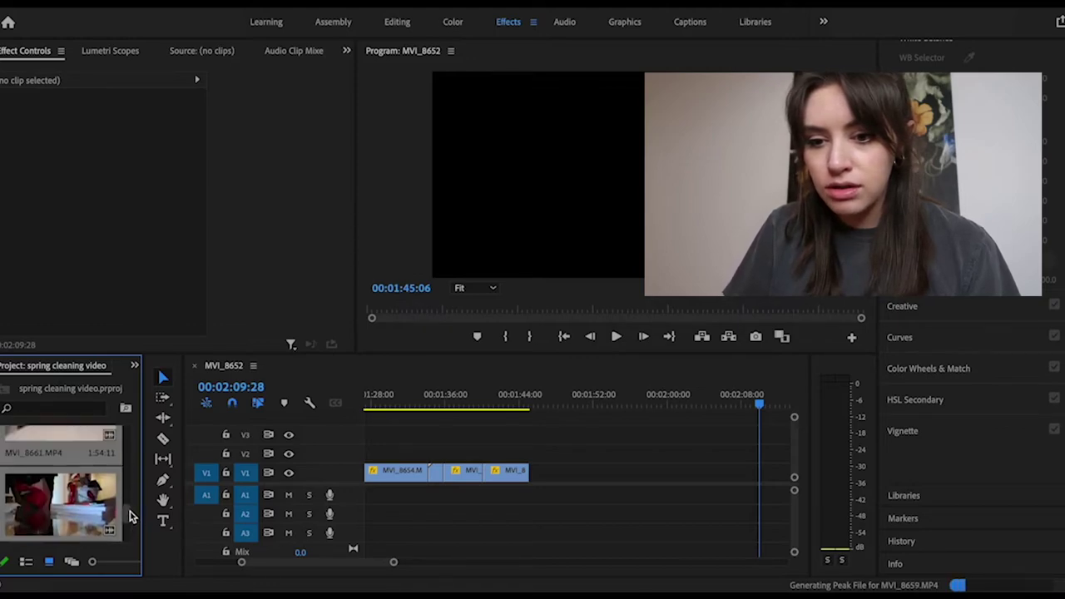
left_click_drag(81, 486, 533, 481)
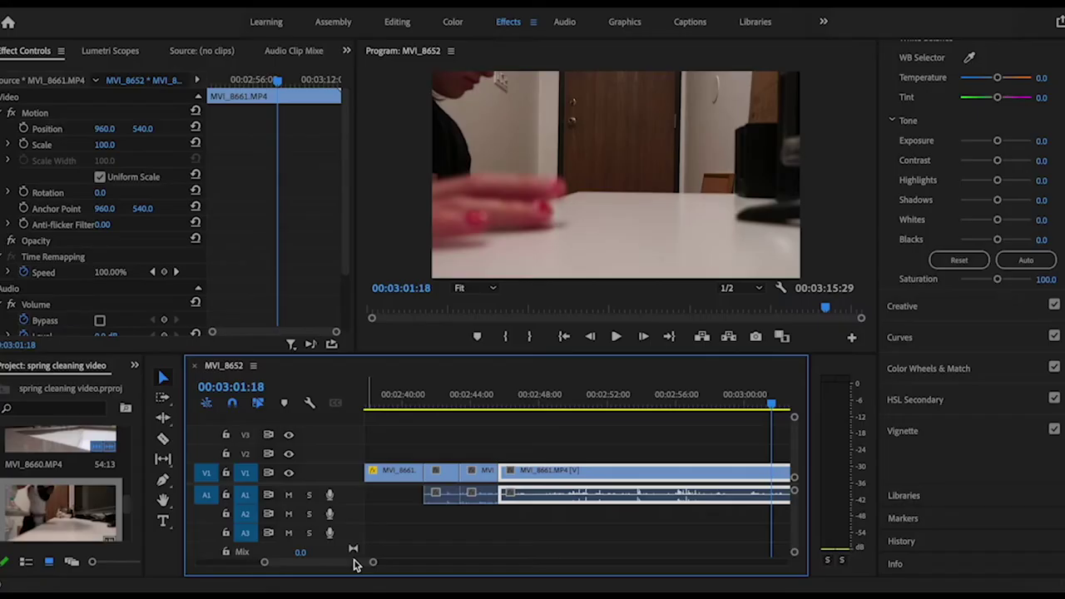
- Split MVI_8661 at the playhead and delete its unwanted first part
left_click_drag(354, 564, 360, 565)
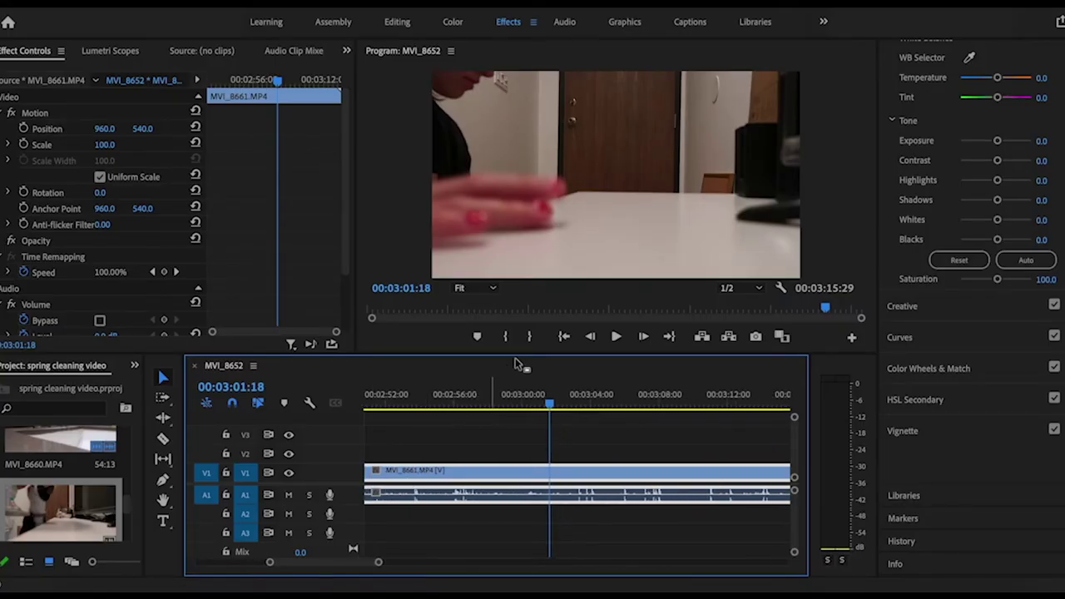
mouse_move(550, 405)
left_mouse_down()
mouse_move(593, 406)
mouse_move(566, 406)
left_mouse_up()
key("c")
left_click(568, 475)
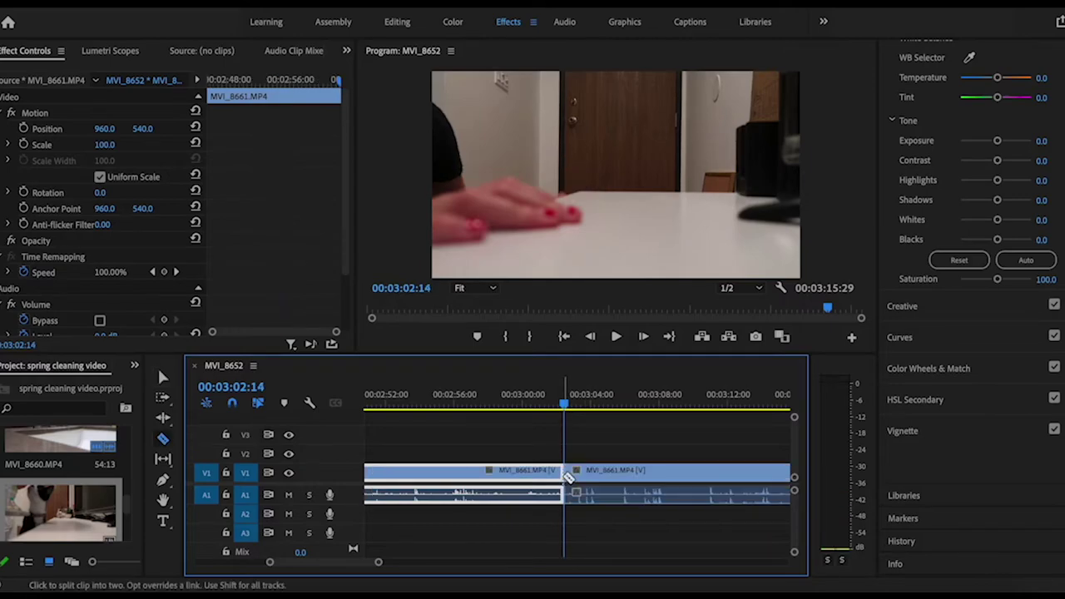
key("v")
left_click(536, 473)
key("Delete")
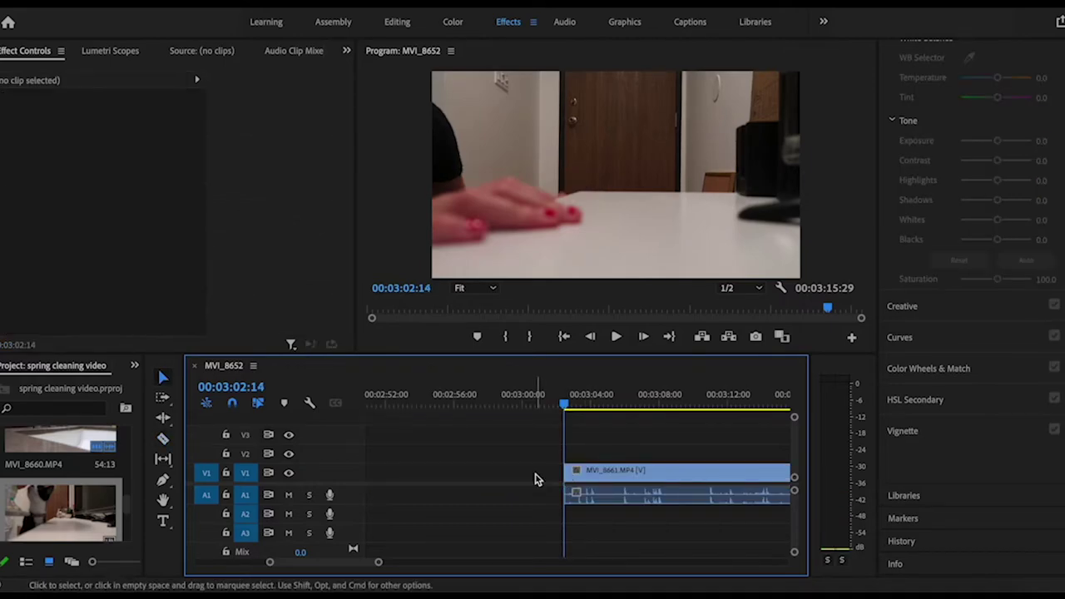
- Split the clip at 03:04:07, 03:05:18 and 03:08:21, then delete the unwanted middle segment
key("space")
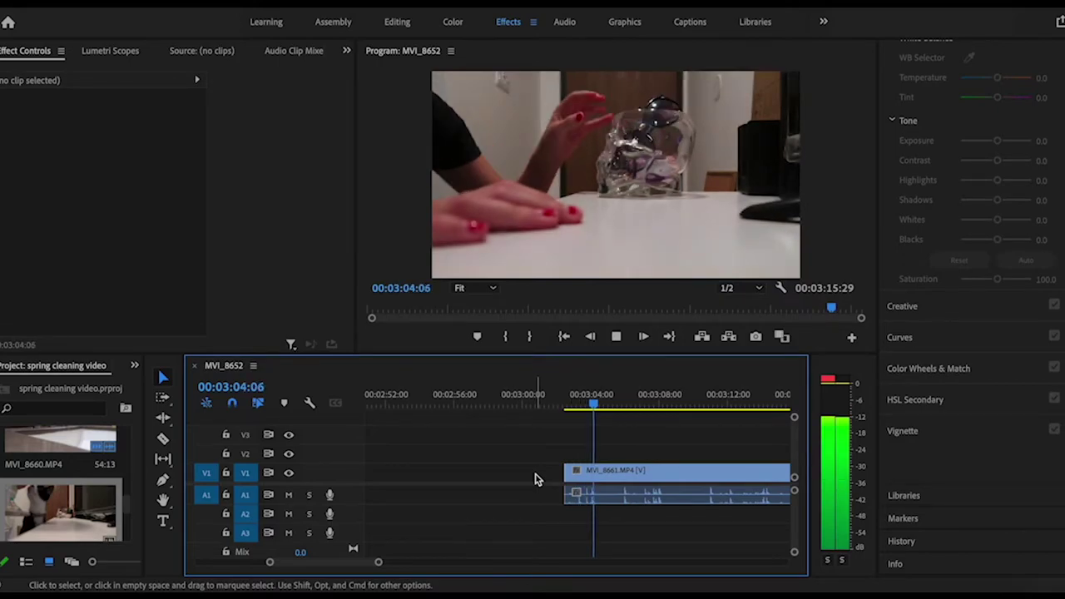
key("c")
left_click(595, 473)
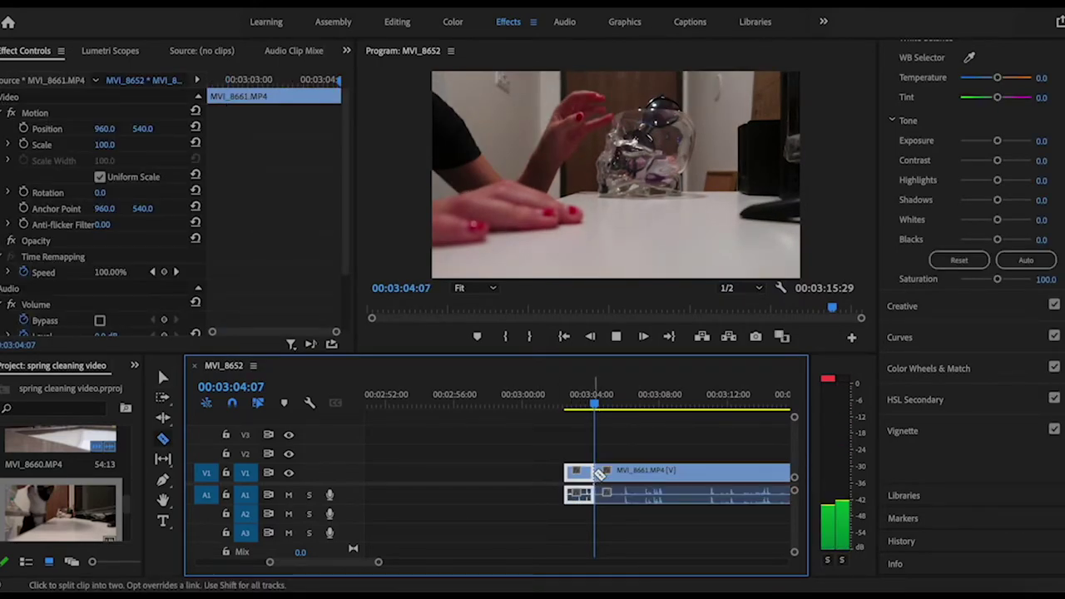
key("space")
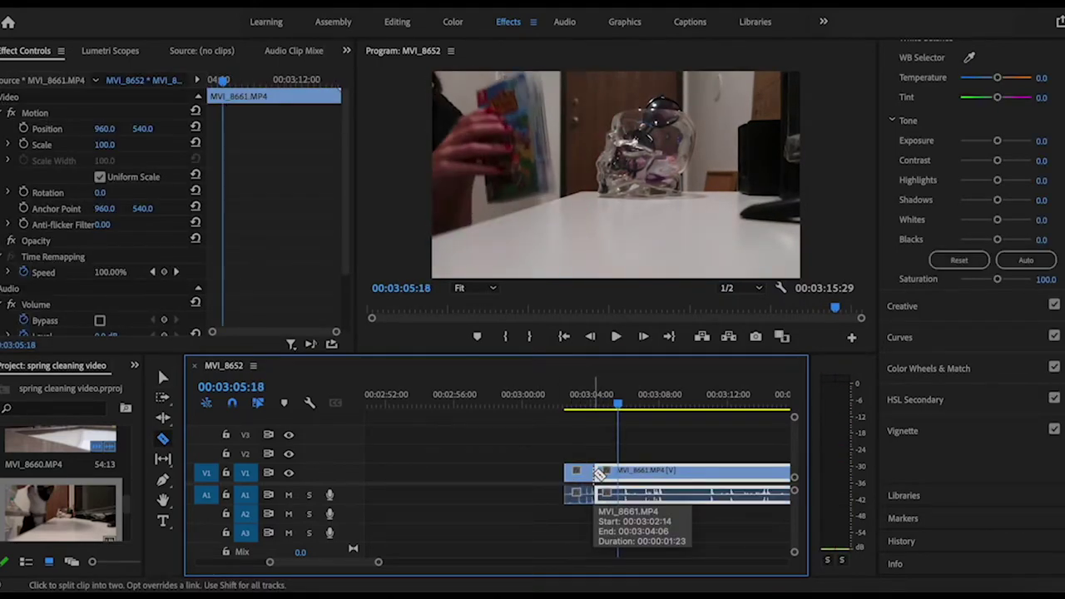
left_click(617, 472)
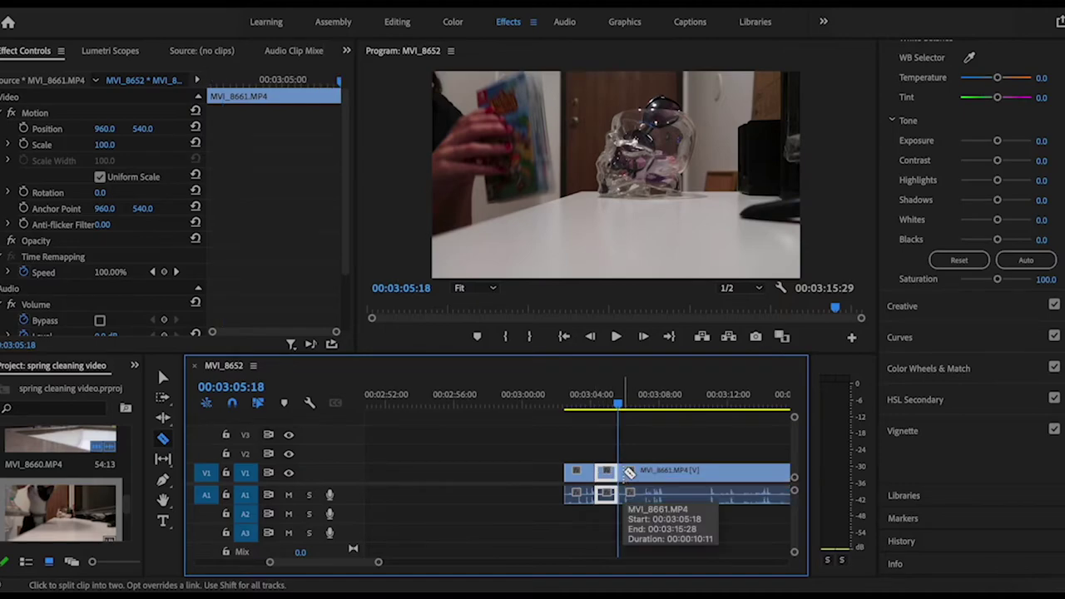
key("space")
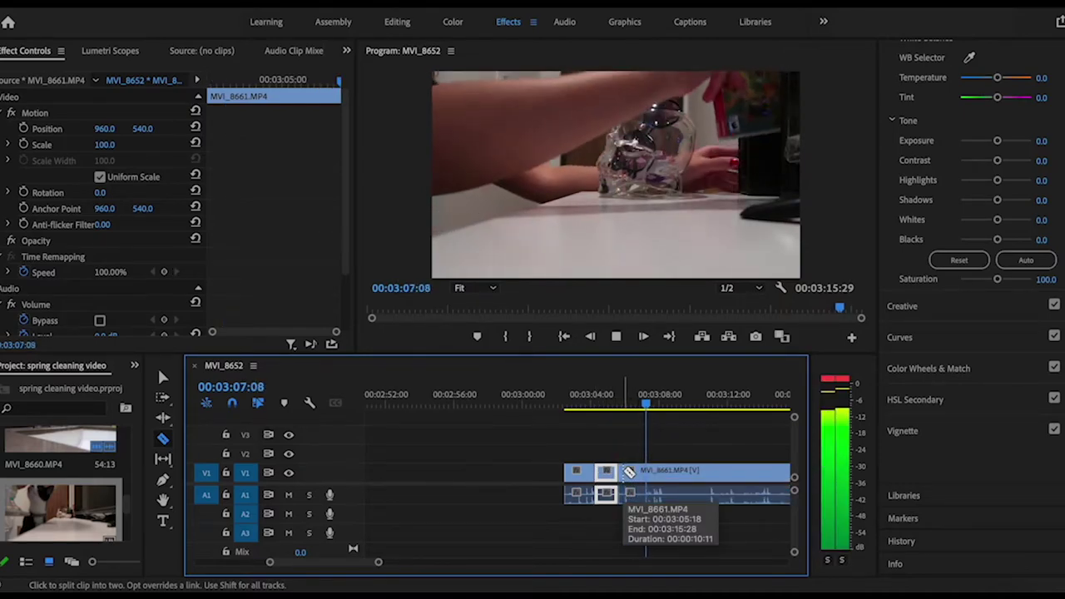
key("space")
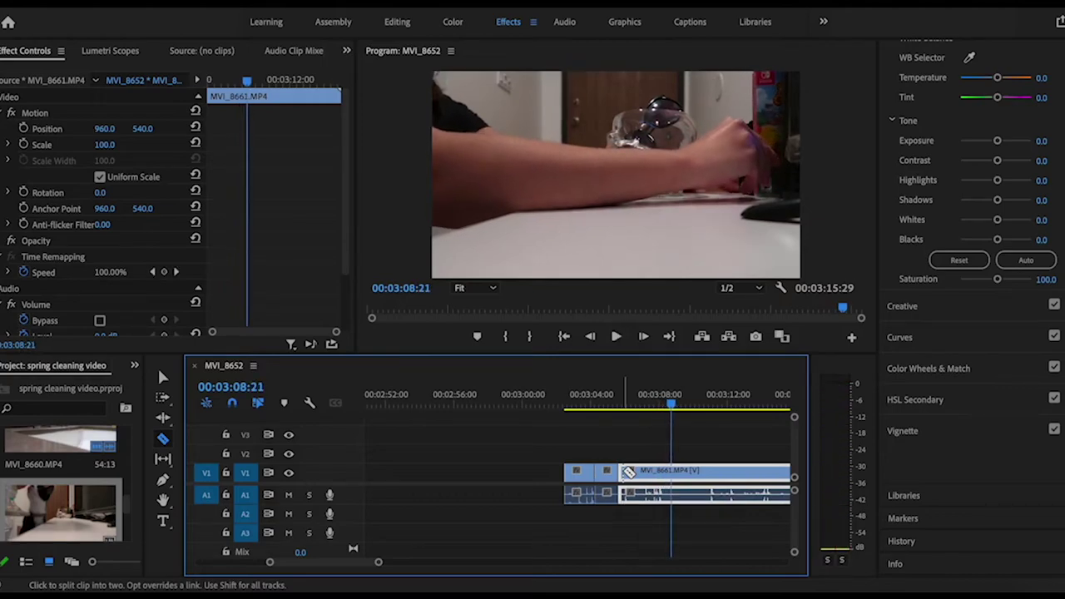
left_click(676, 471)
key("v")
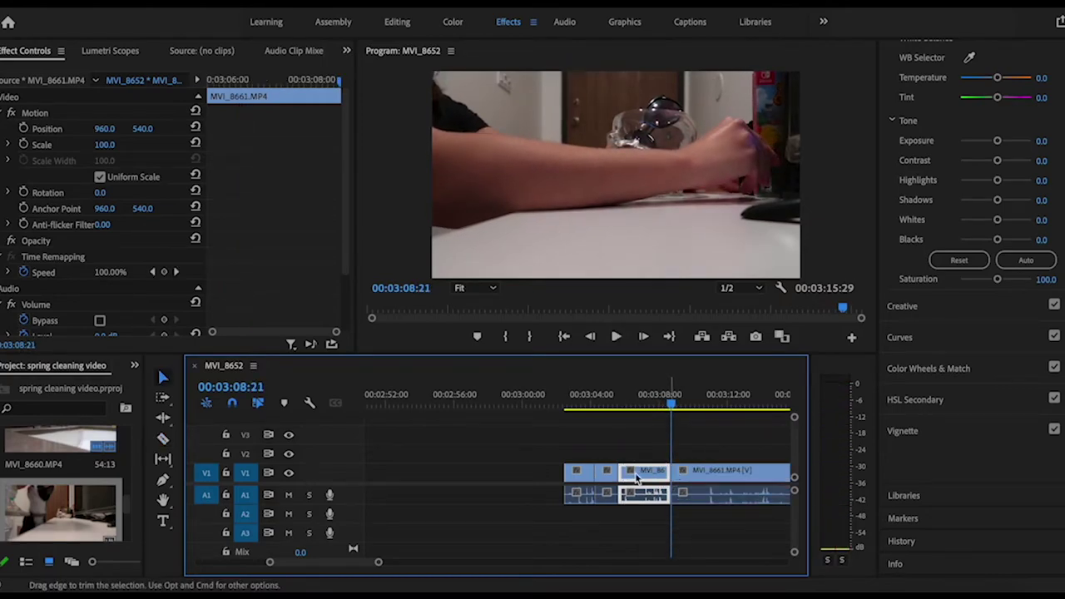
left_click(607, 472)
key("Delete")
- Delete the short leftover segment, split at 03:11:17, and slide the piece left to close the gap
key("c")
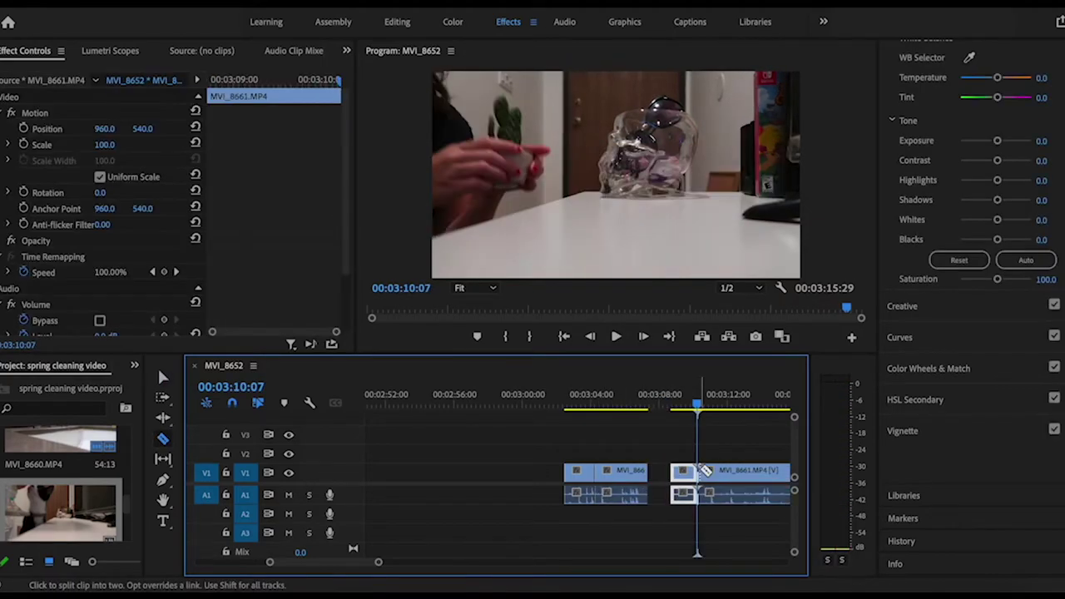
key("Delete")
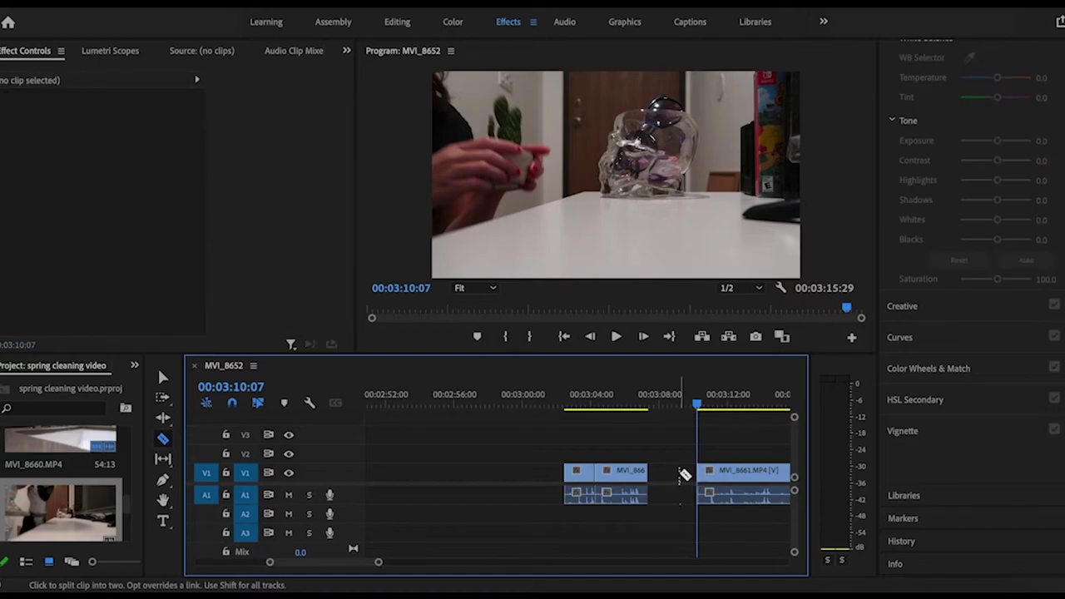
key("space")
key("space")
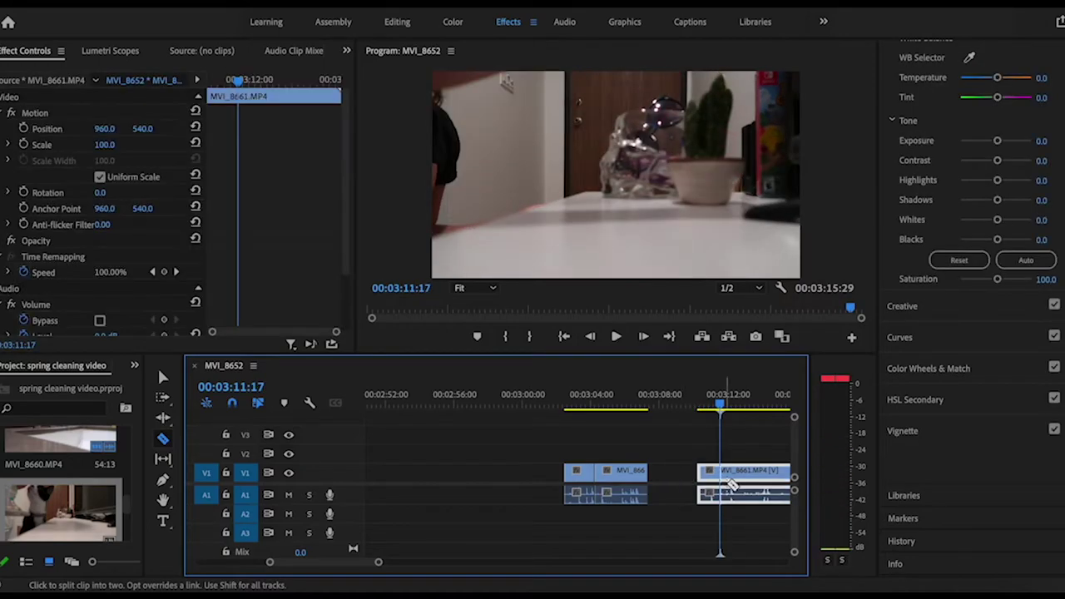
left_click(720, 474)
key("v")
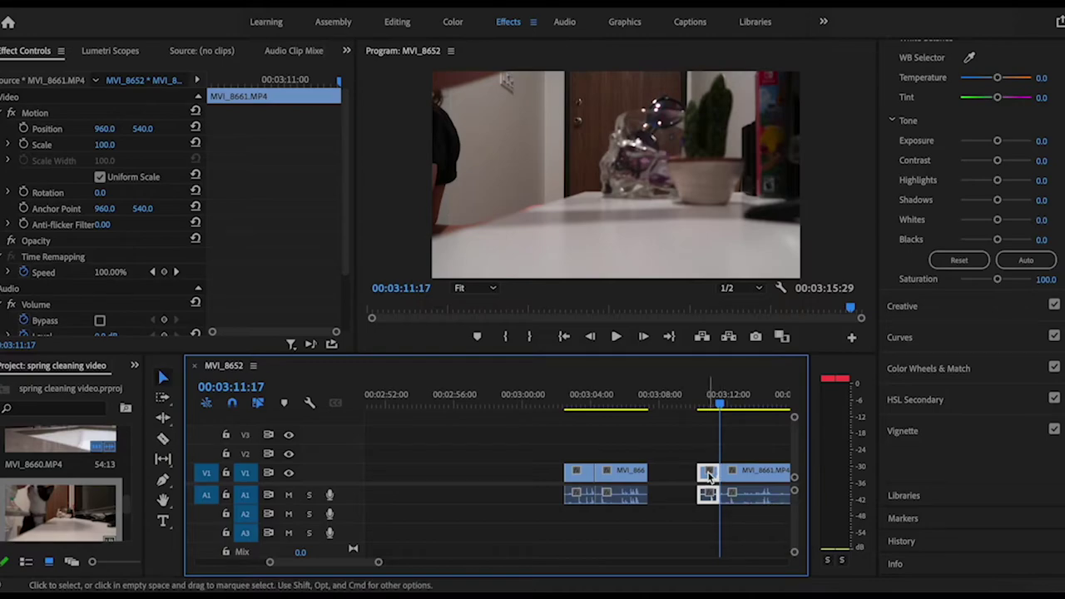
left_click_drag(709, 474, 690, 487)
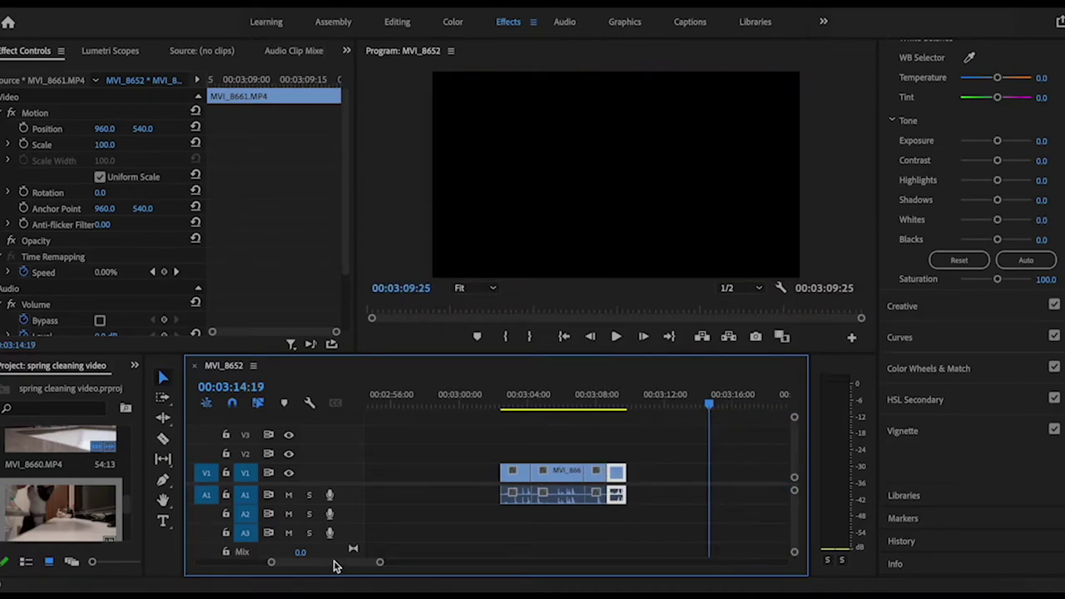
left_click(500, 403)
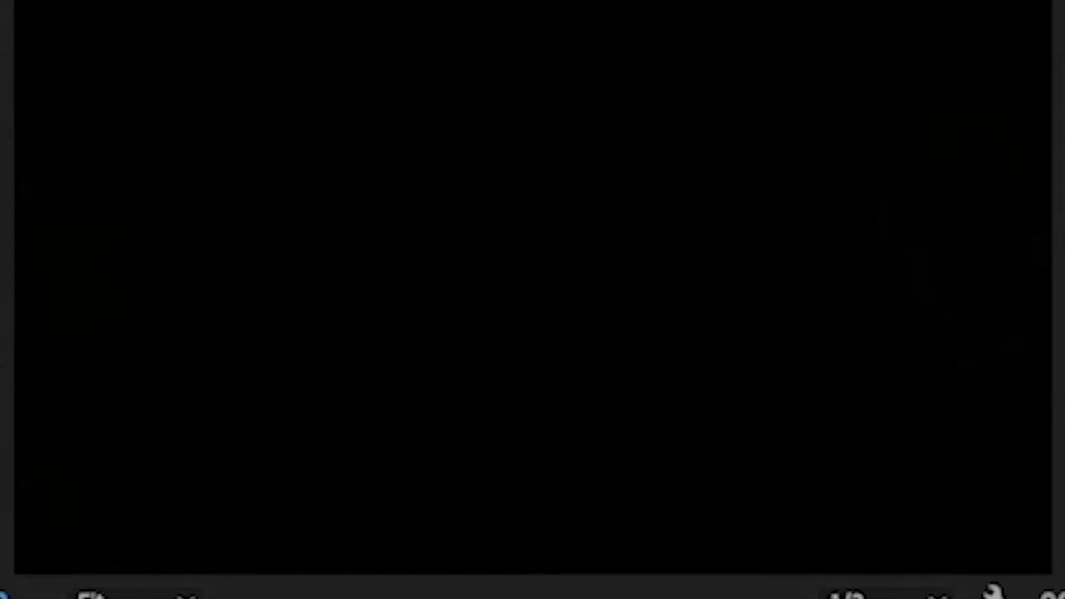
key("space")
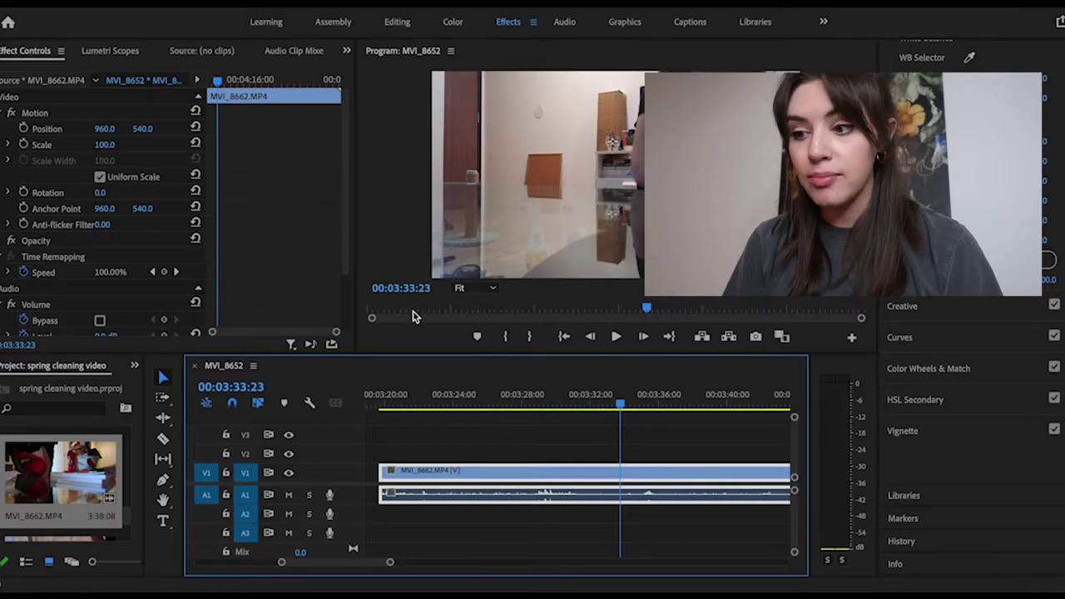
- Cut a short piece off the end of MVI_8662.MP4 and move it later to about 00:06:24
left_click_drag(621, 403, 573, 402)
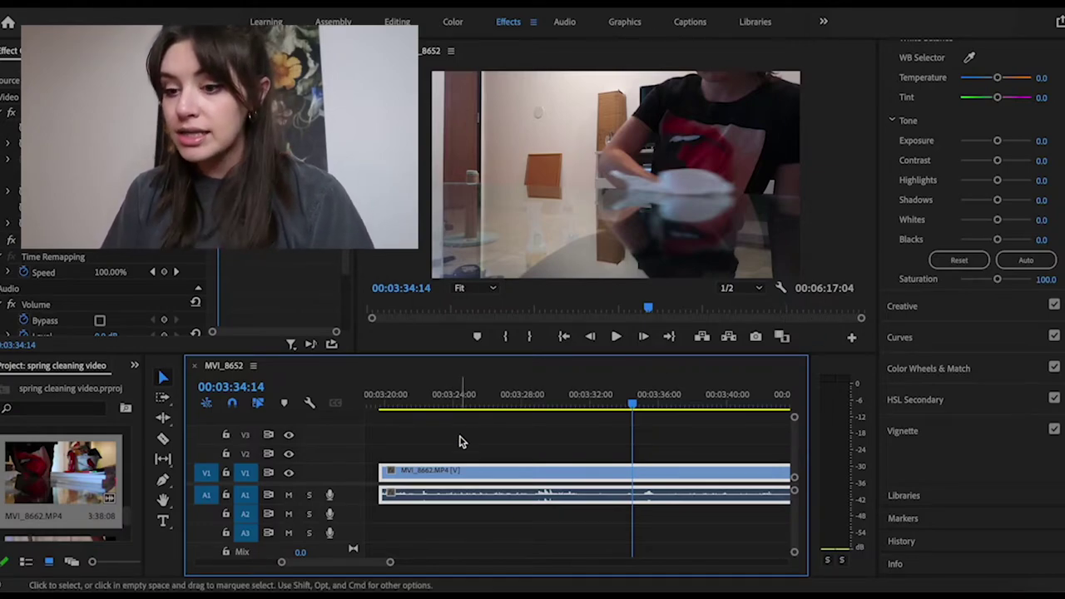
left_click_drag(323, 565, 392, 566)
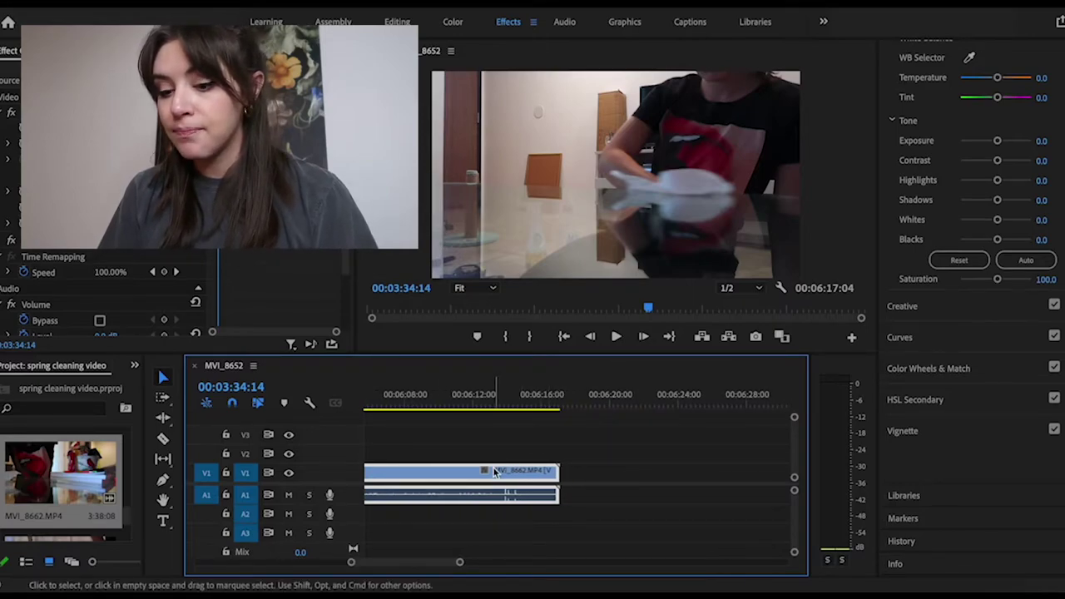
key("c")
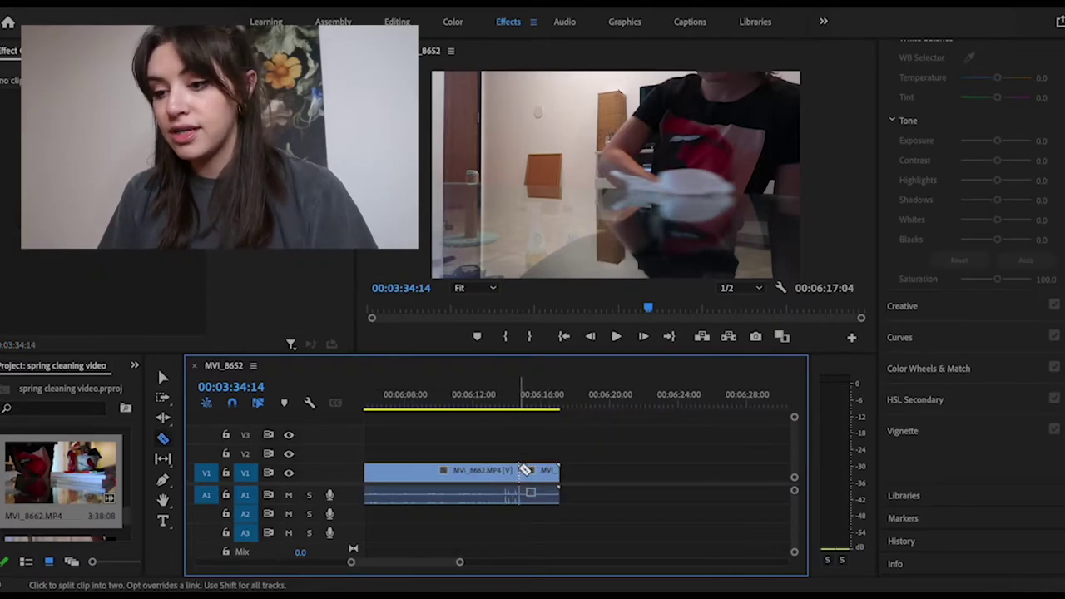
key("v")
left_click(545, 474)
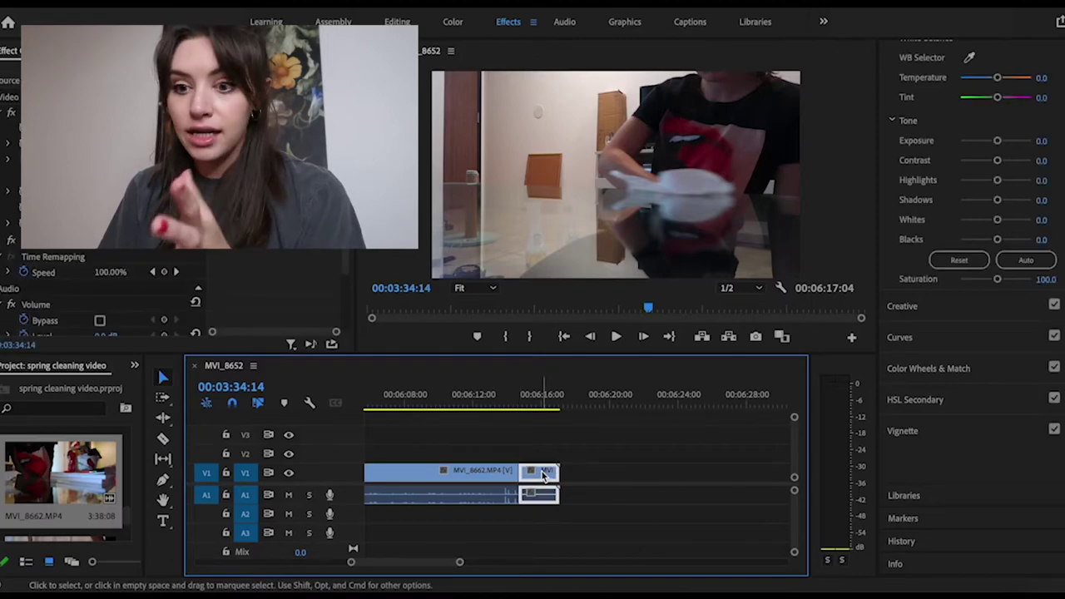
left_click_drag(543, 474, 762, 475)
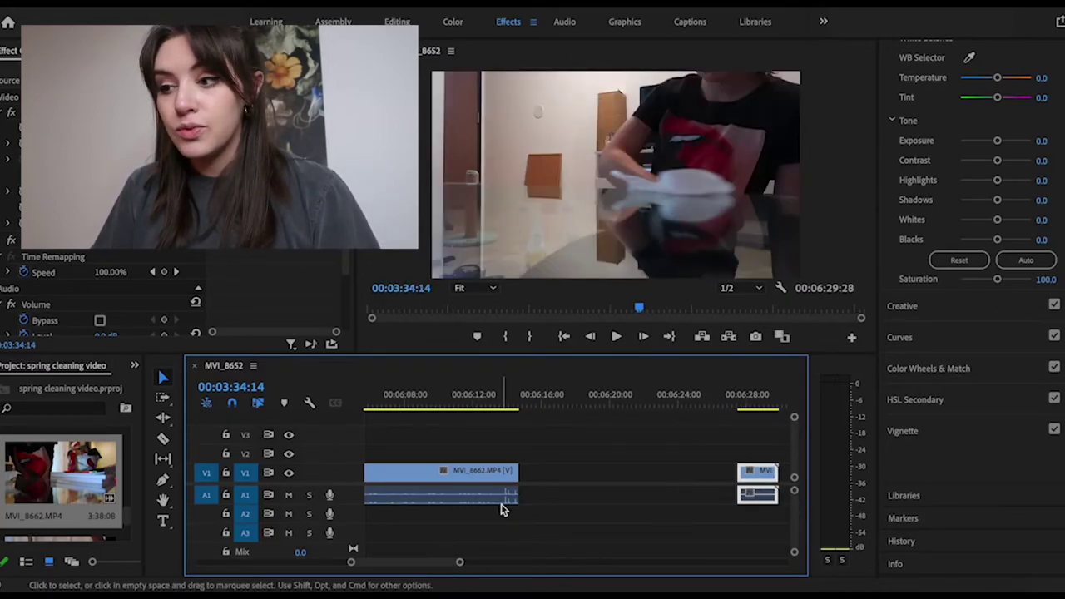
- Play from the gap through into the moved MVI_8662.MP4 piece
left_click(533, 400)
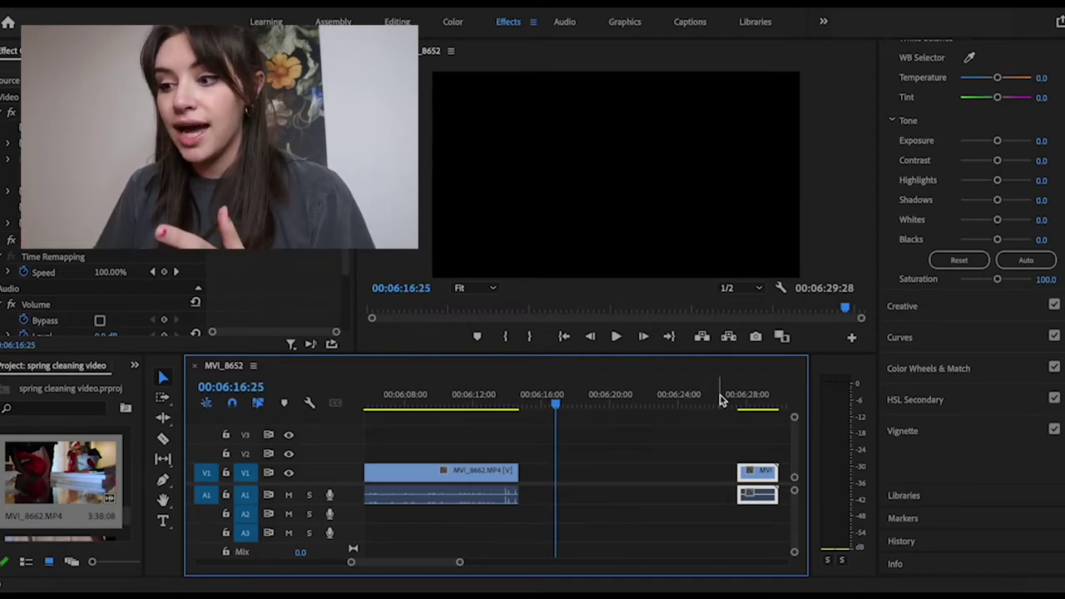
key("space")
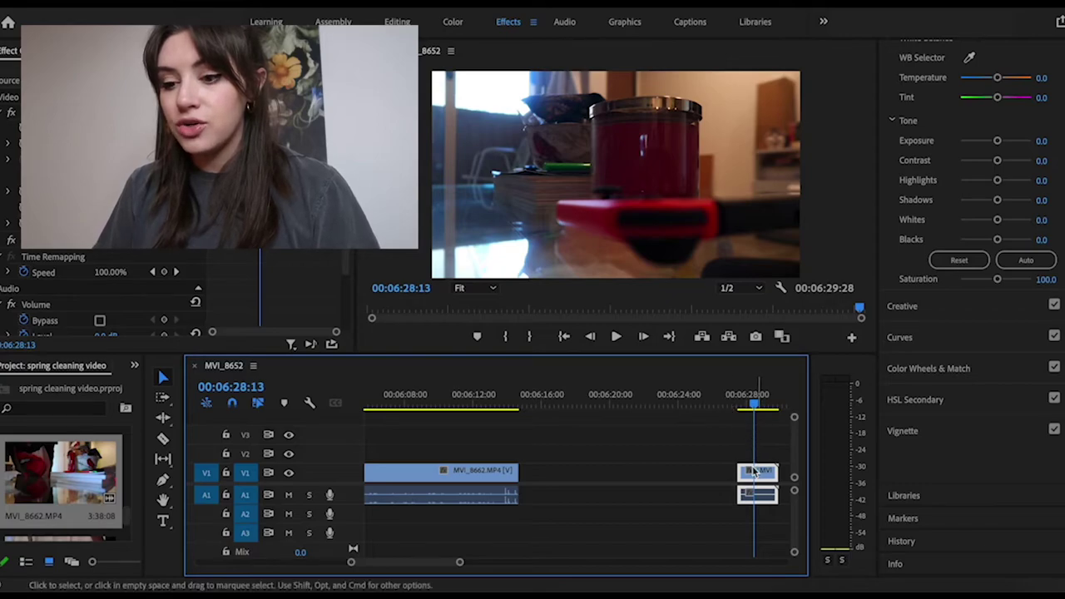
mouse_move(405, 569)
left_mouse_down()
mouse_move(566, 572)
mouse_move(583, 561)
mouse_move(408, 567)
left_mouse_up()
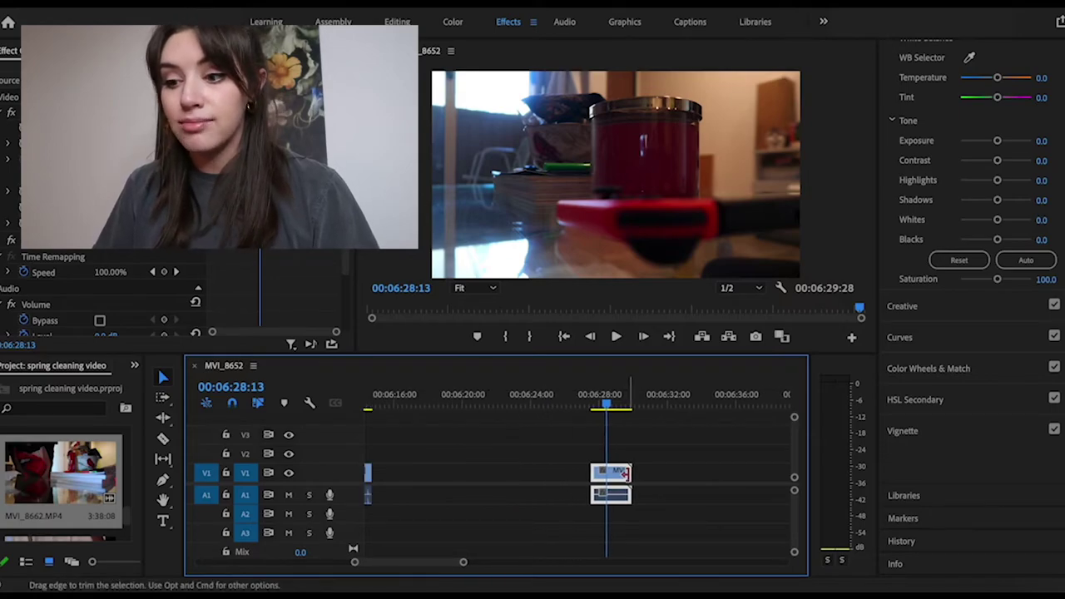
- Slide the short MVI_8662.MP4 piece left until it snaps against the main clip's end
left_click_drag(623, 478, 397, 478)
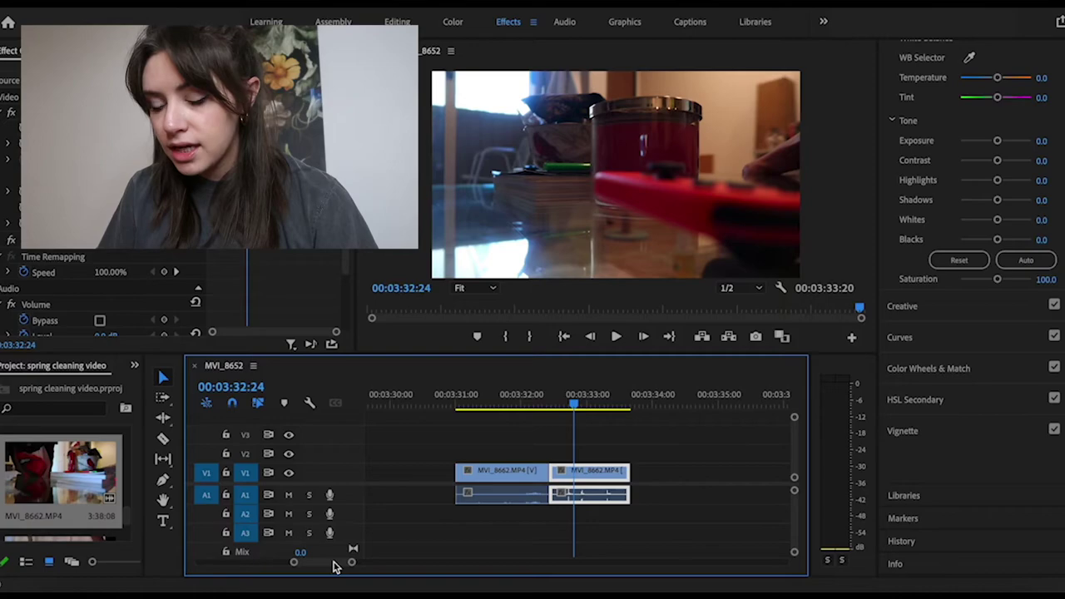
- Trim the short MVI_8662.MP4 piece's end back to the playhead at 00:03:33:09
scroll(332, 566, "up", 5)
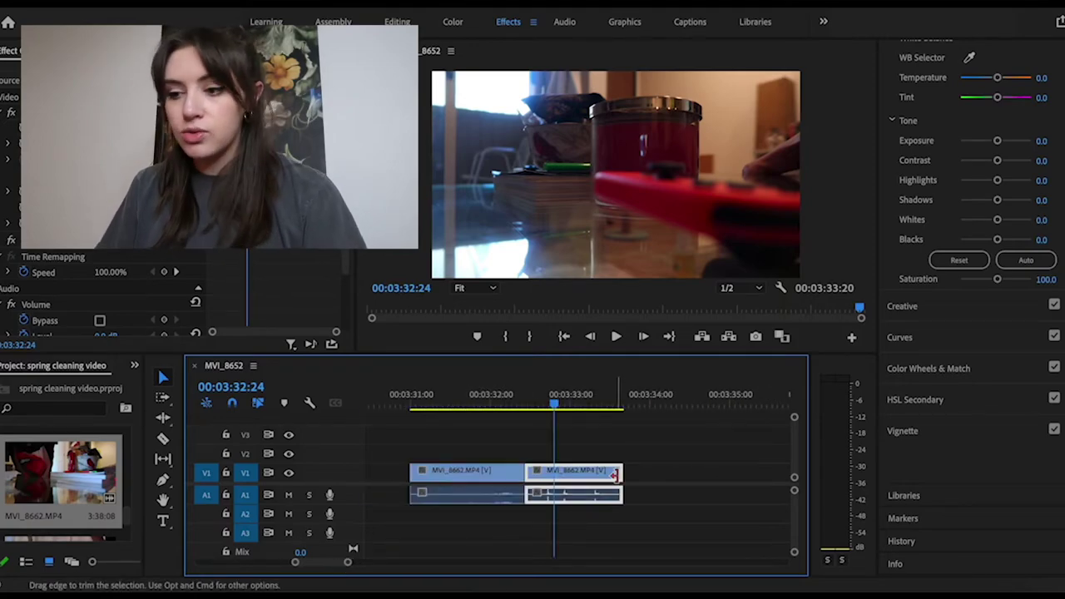
left_click(616, 406)
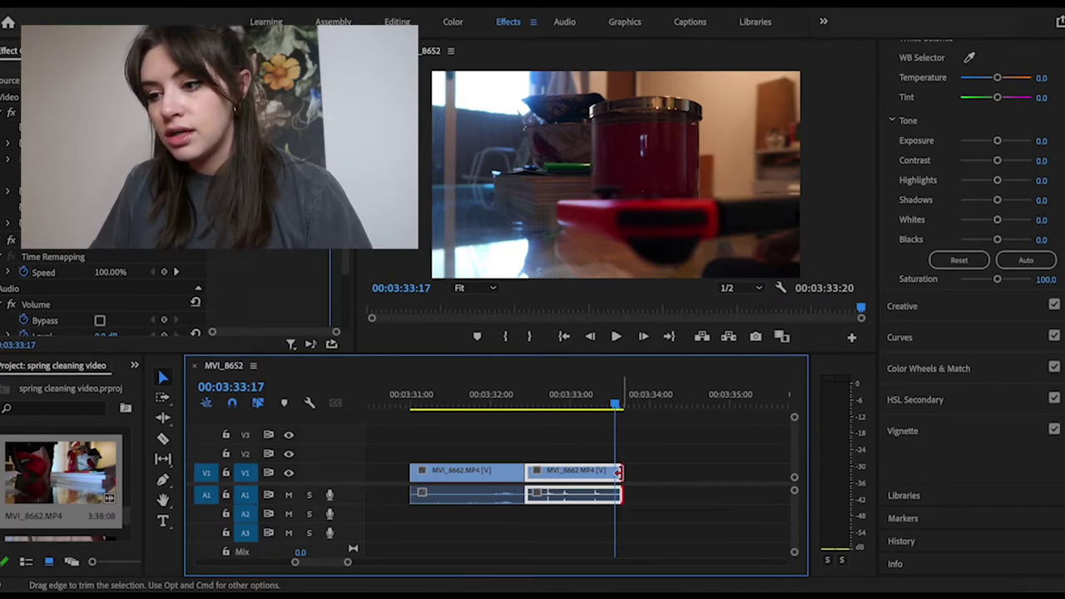
left_click_drag(618, 472, 626, 472)
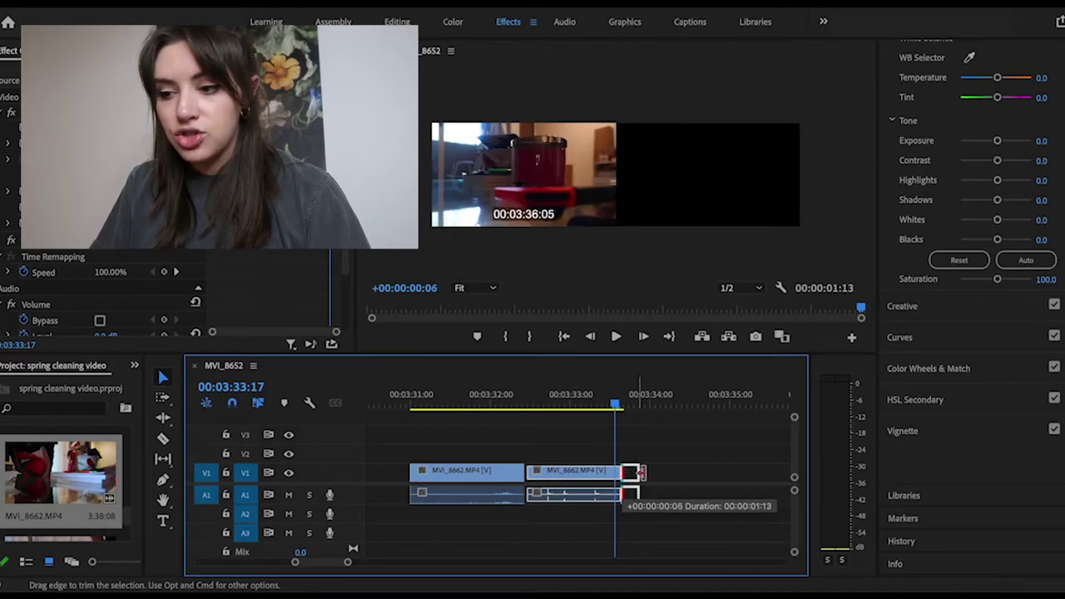
mouse_move(637, 472)
left_mouse_down()
mouse_move(608, 472)
mouse_move(618, 471)
left_mouse_up()
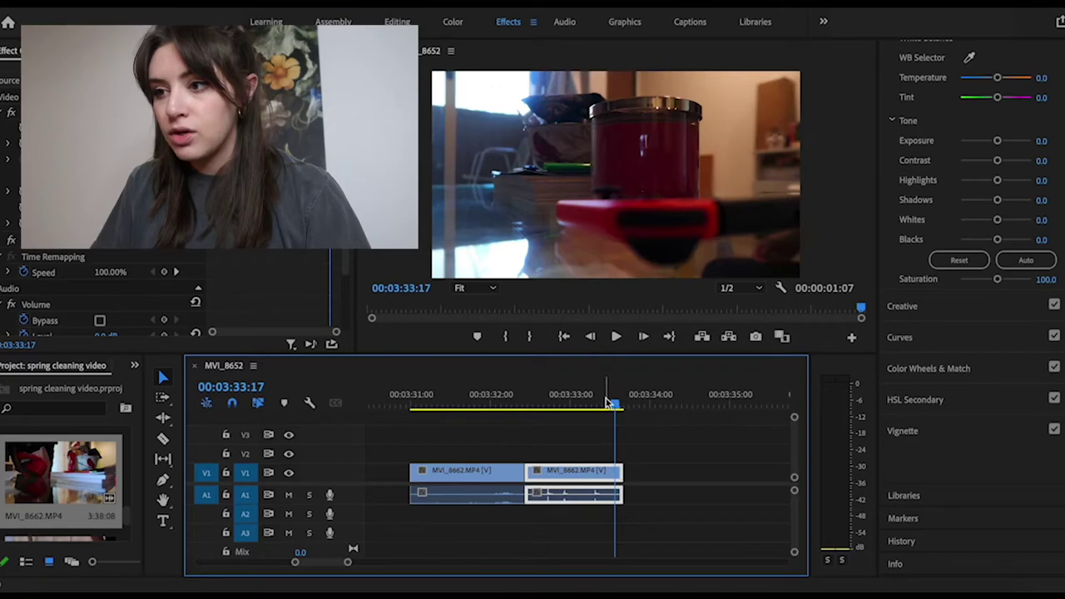
left_click(604, 402)
left_click_drag(601, 408, 594, 407)
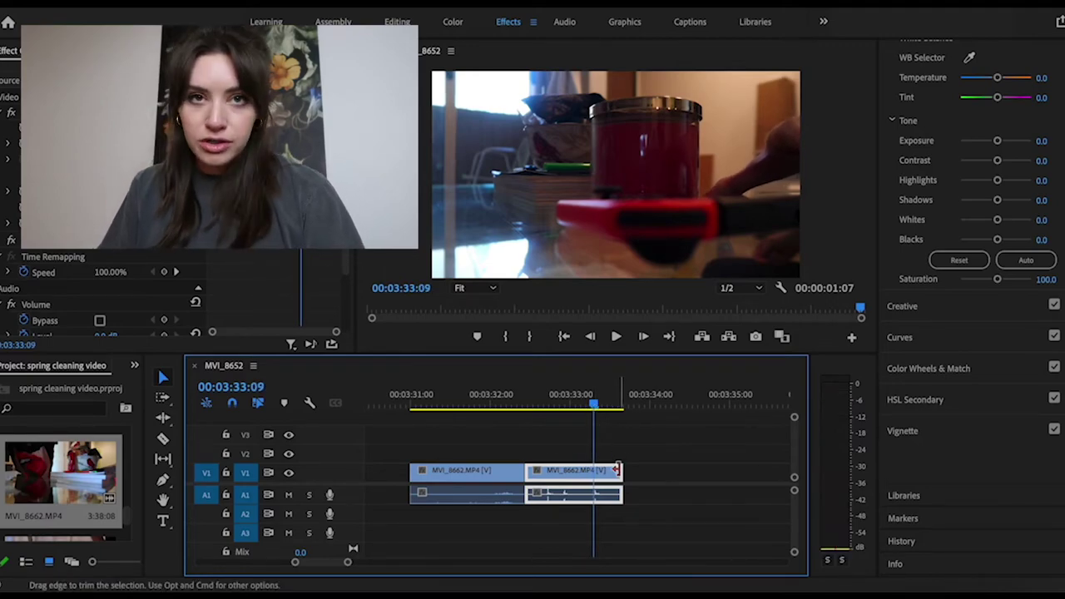
left_click_drag(620, 470, 592, 471)
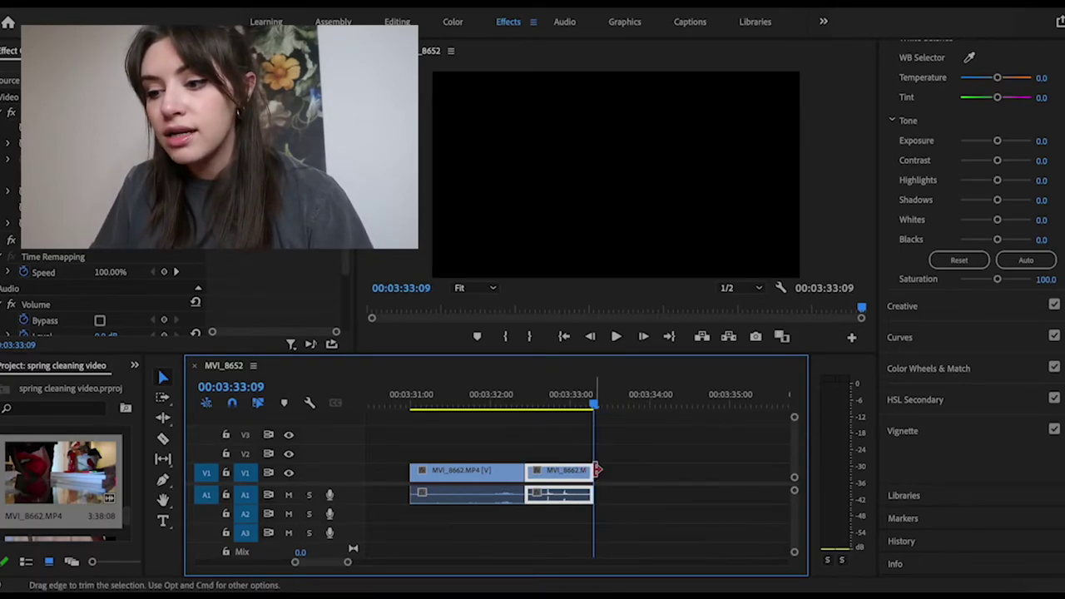
left_click_drag(596, 471, 596, 470)
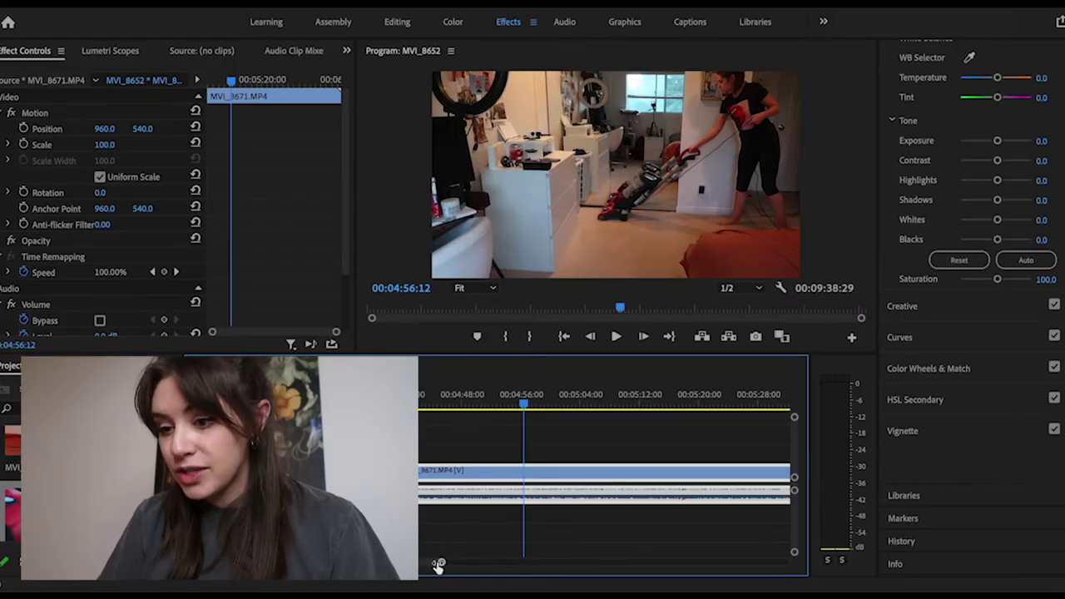
- Razor MVI_8671.MP4 at 00:04:38:21, then return the playhead to 00:04:37:11
left_click_drag(438, 565, 420, 568)
scroll(604, 466, "left", 6)
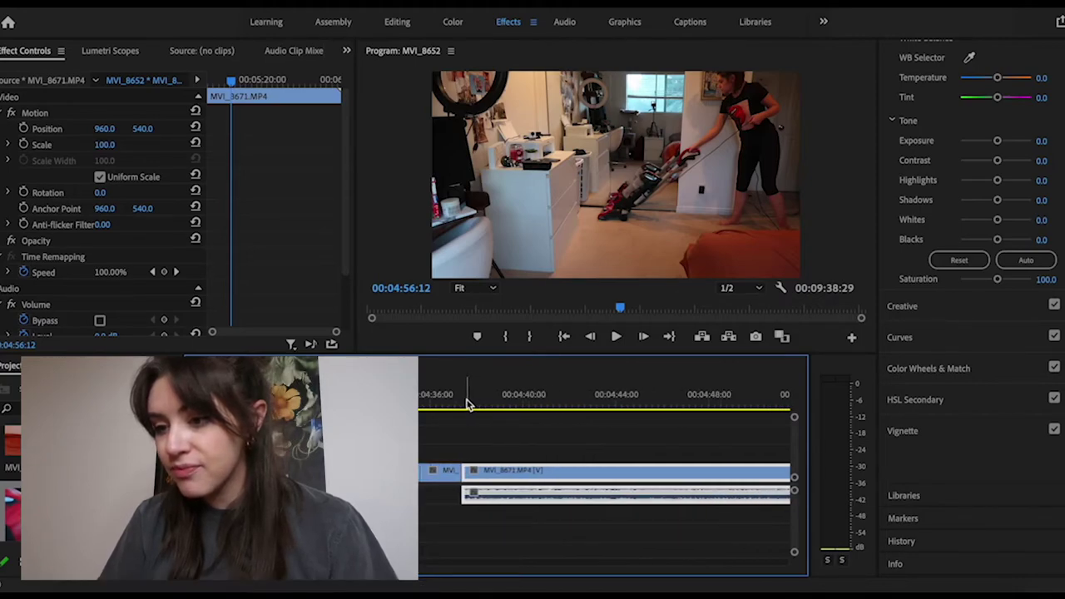
left_click(467, 404)
left_click_drag(467, 406, 493, 407)
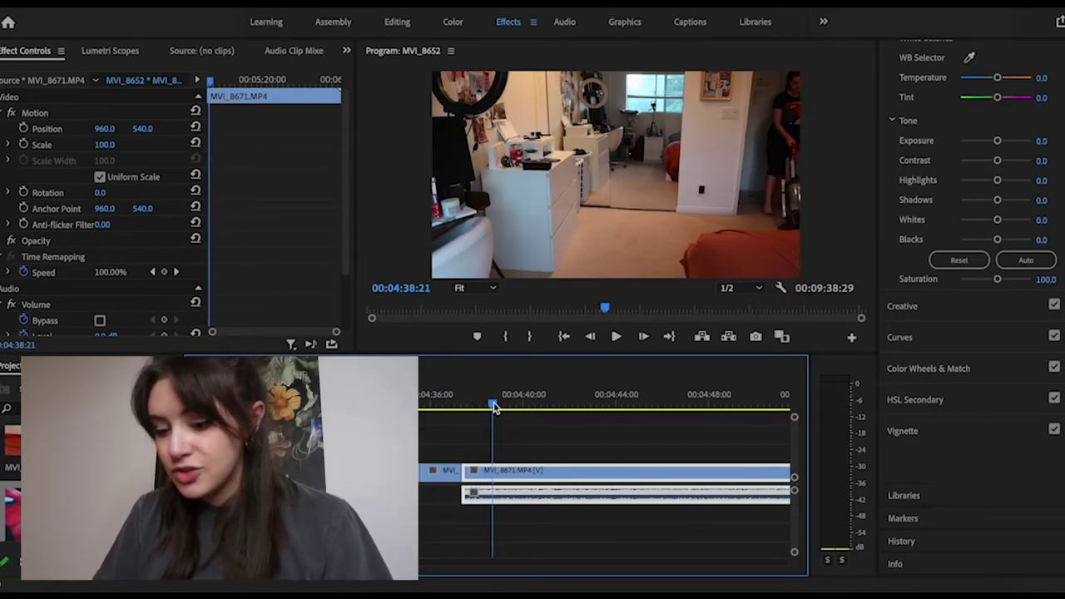
key("c")
left_click(496, 471)
key("v")
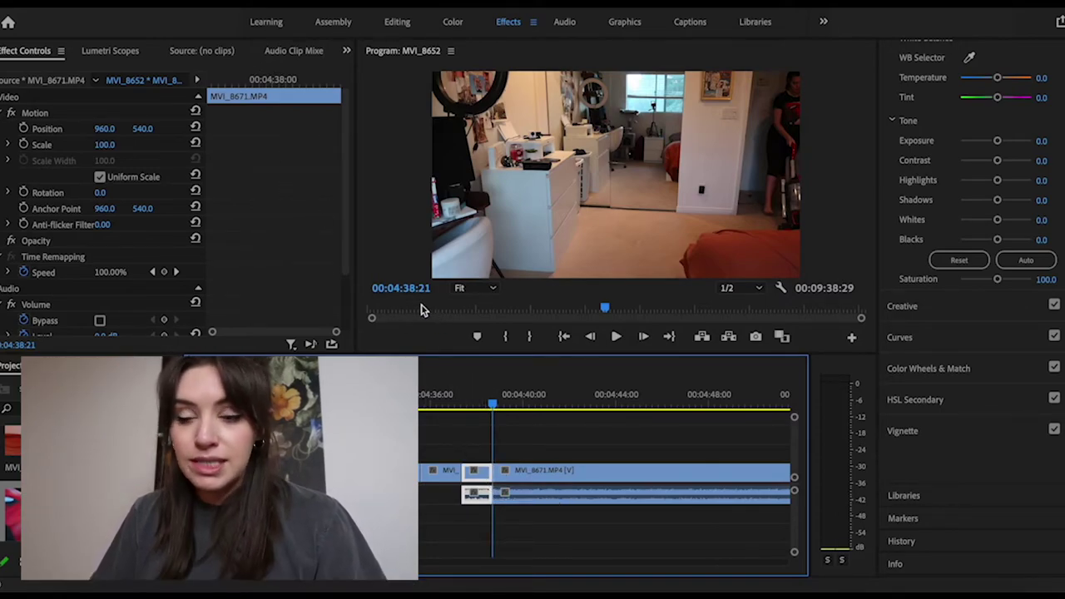
left_click_drag(232, 84, 208, 77)
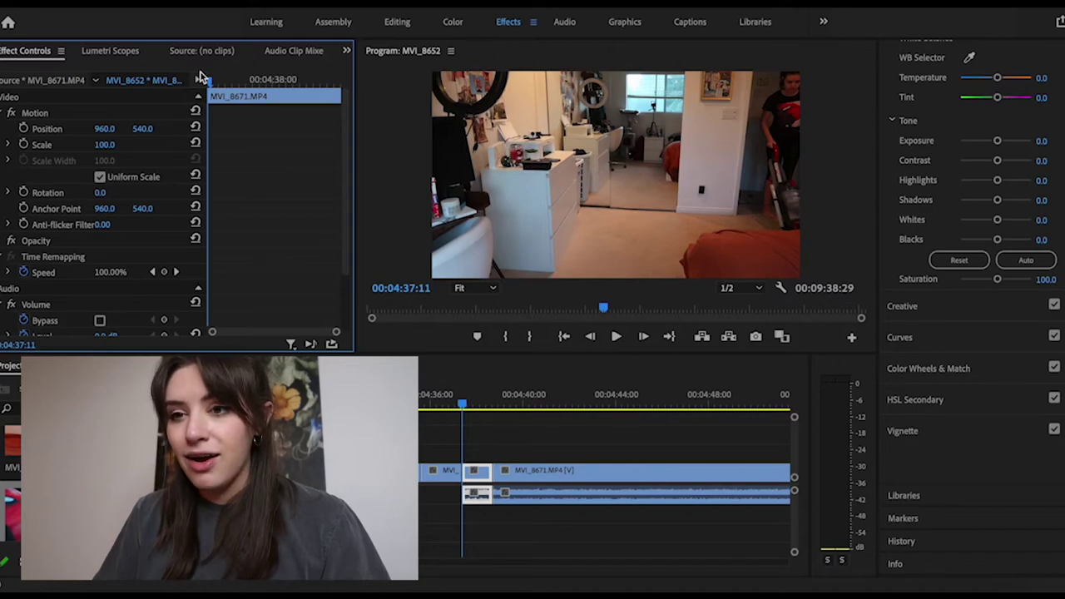
- Turn on Position and Scale keyframes at 04:37:11 and preview the existing zoom
left_click(24, 130)
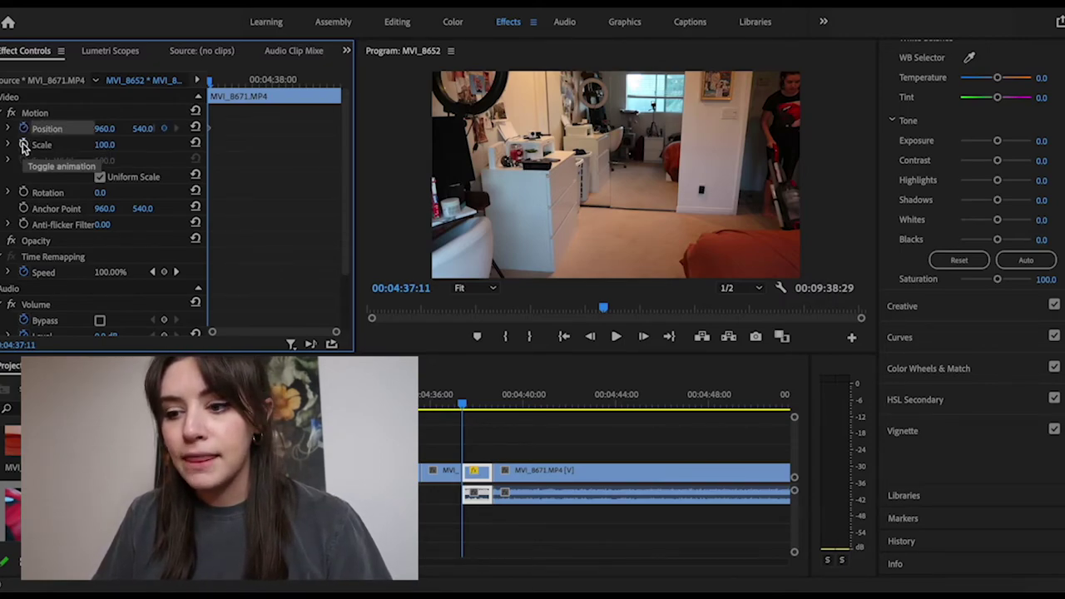
left_click(24, 146)
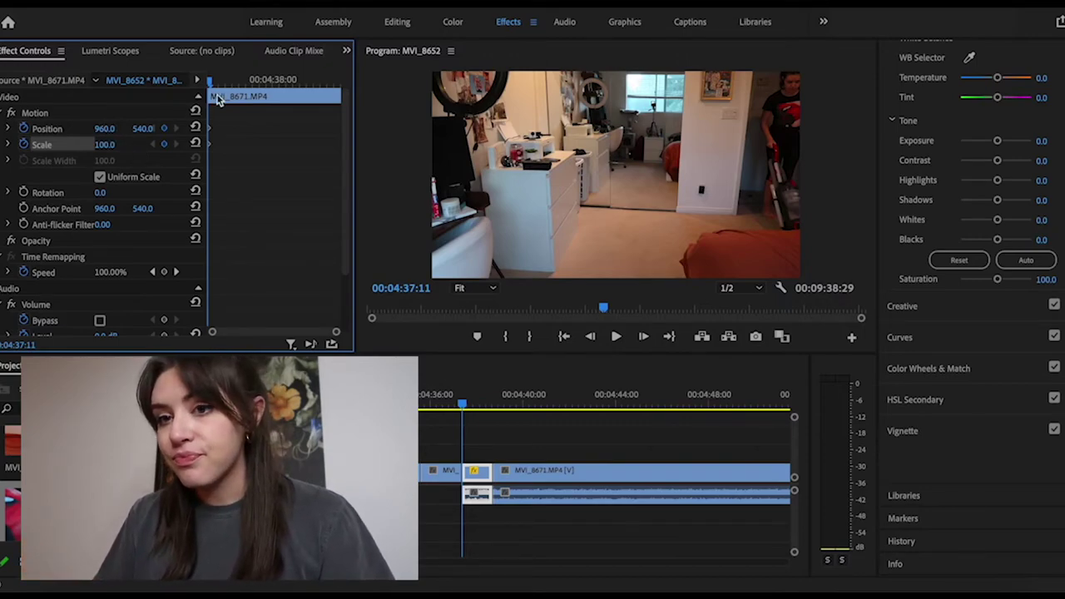
left_click_drag(211, 83, 243, 83)
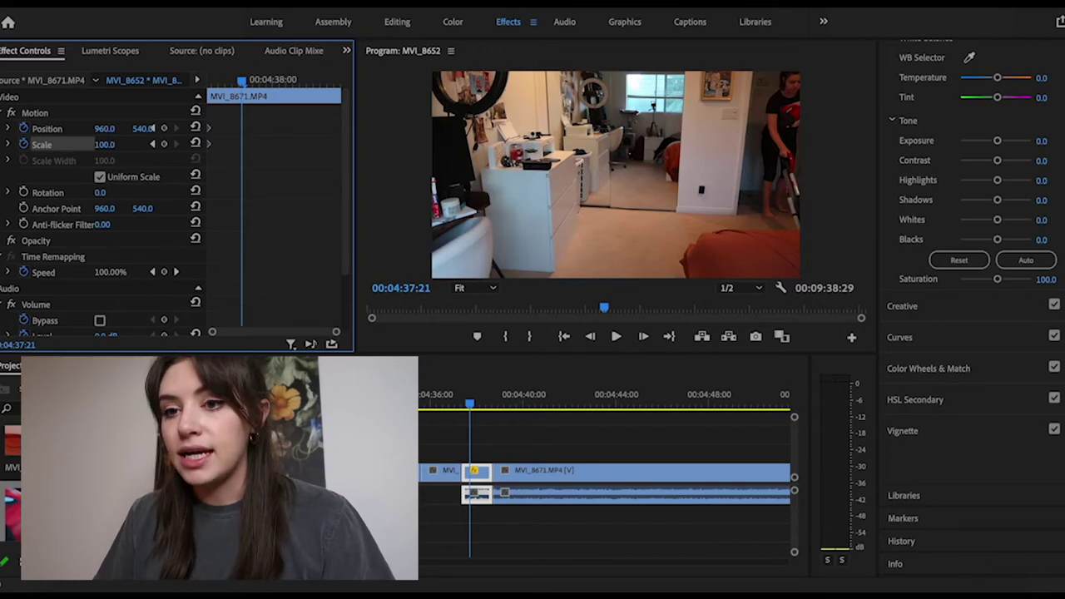
left_click_drag(104, 128, 256, 146)
left_click_drag(241, 86, 208, 87)
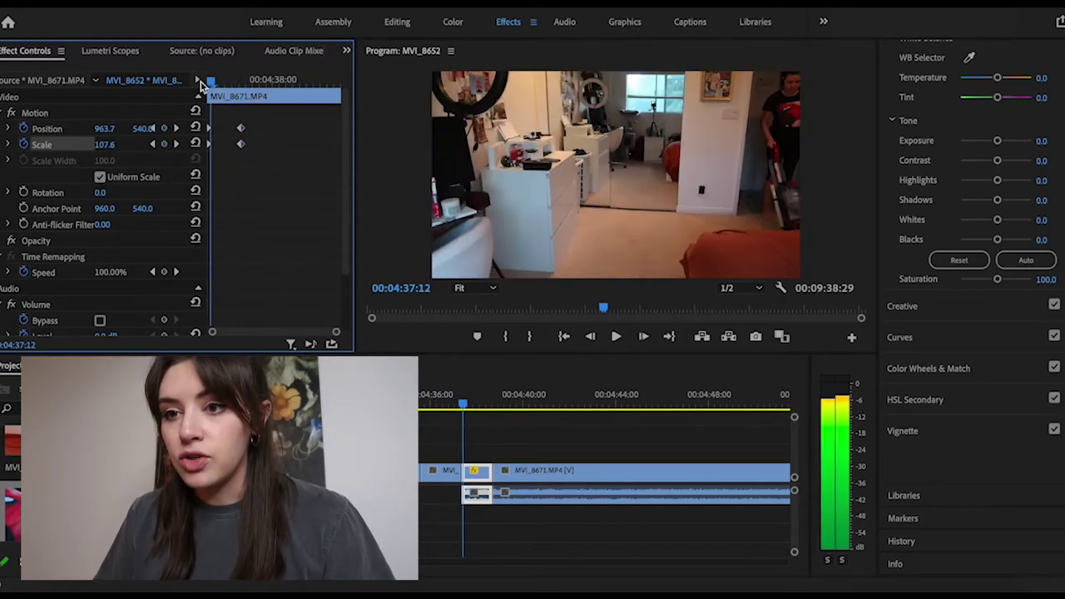
key("space")
key("space")
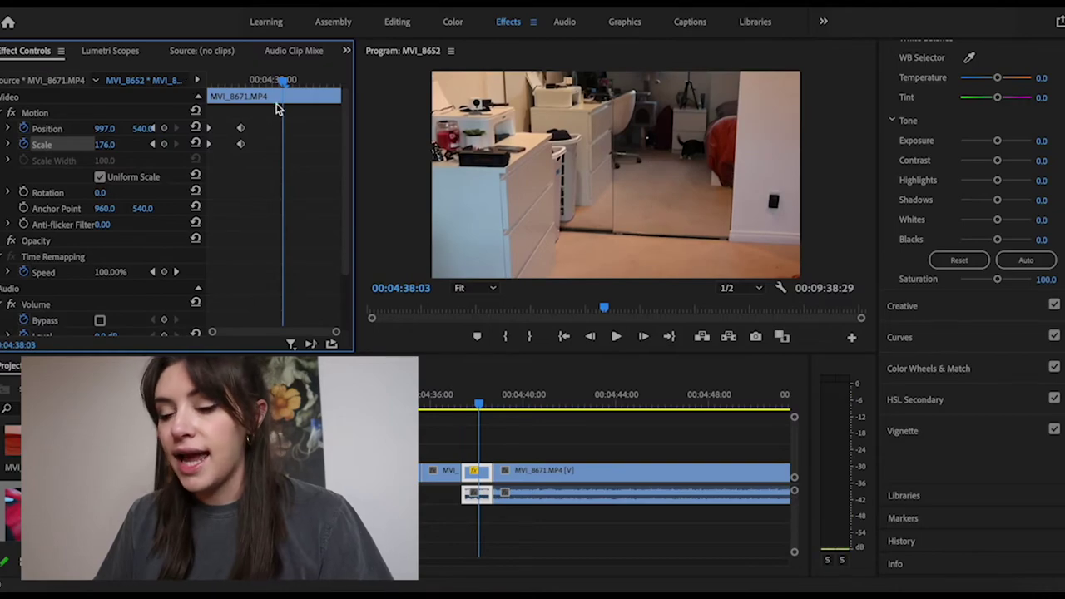
left_click_drag(283, 81, 244, 83)
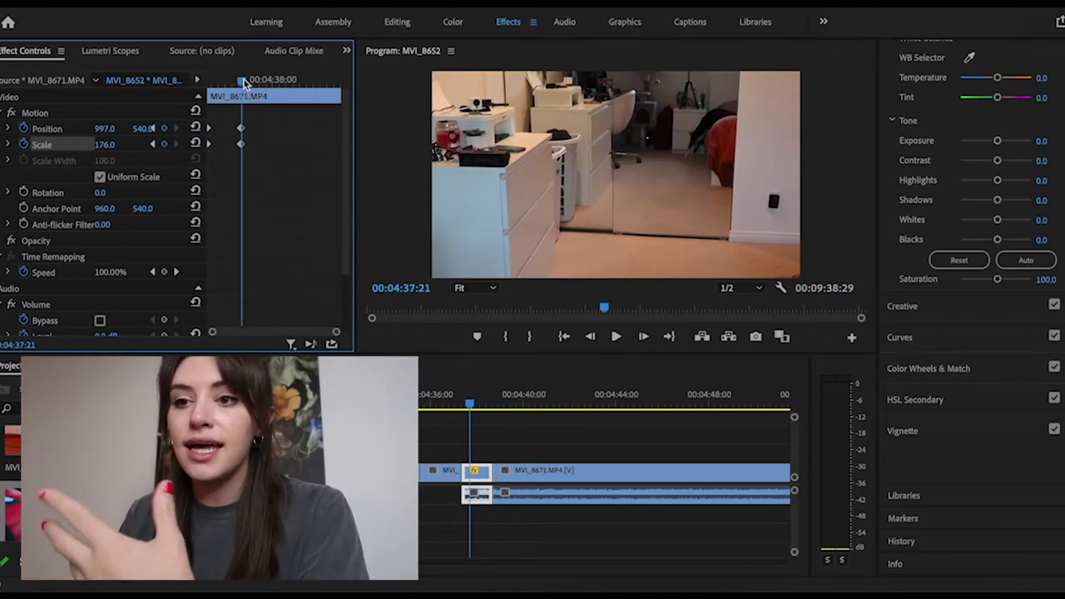
key("space")
key("space")
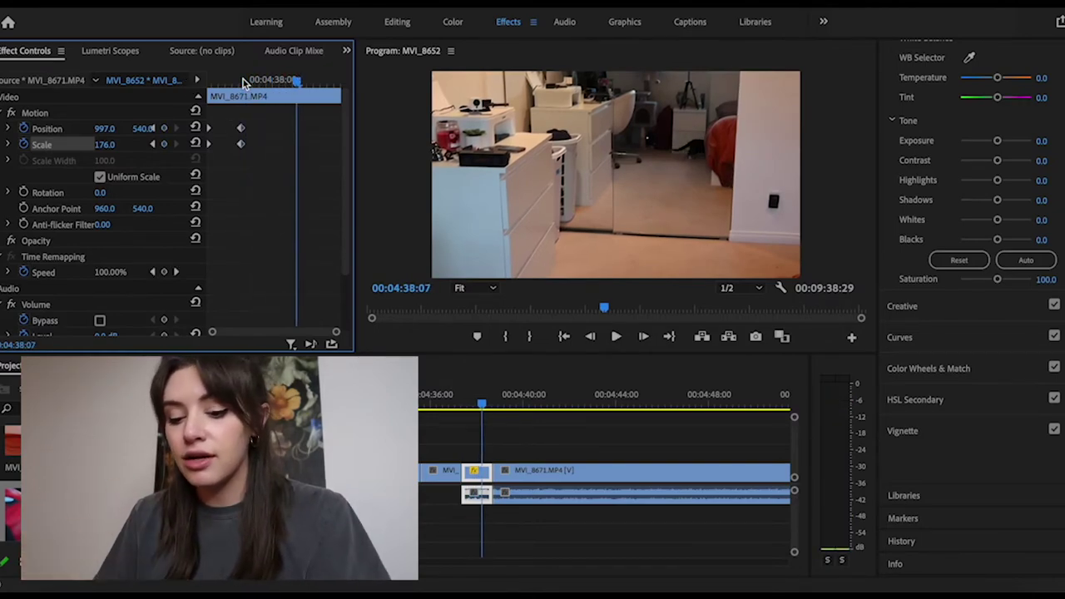
- Undo the old zoom and keyframe a new push-in to Scale 514 at Position 37, 982
key("ctrl+z")
key("ctrl+z")
key("ctrl+z")
key("ctrl+z")
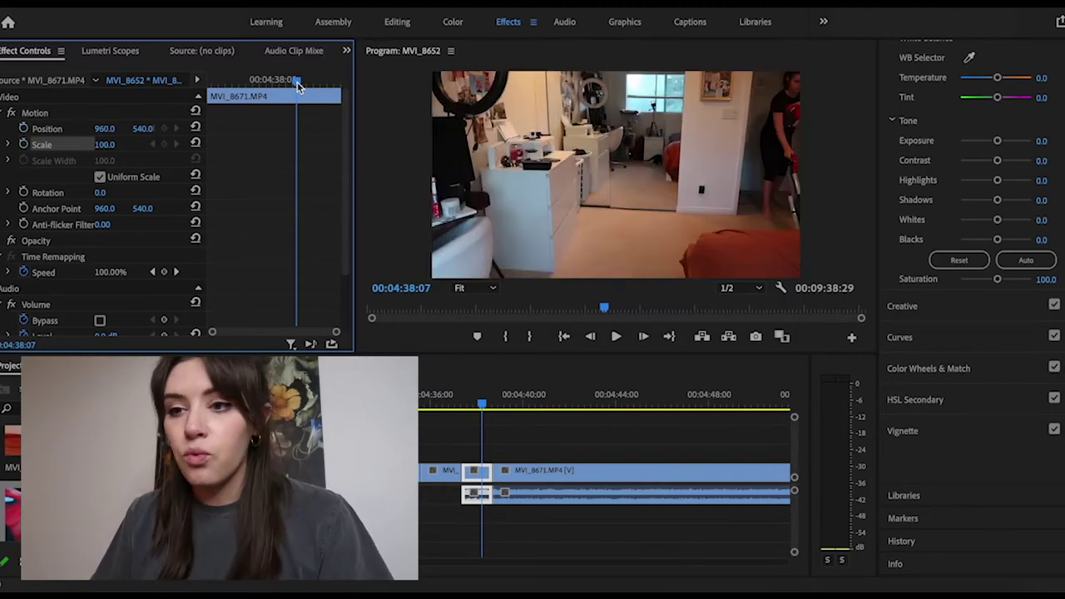
left_click_drag(296, 80, 169, 81)
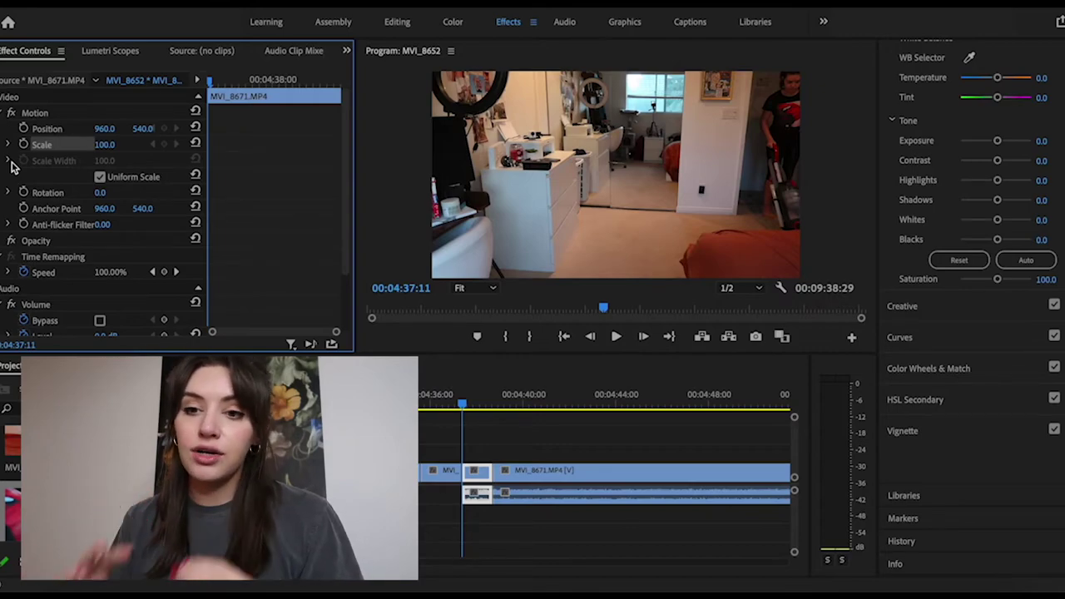
left_click(24, 129)
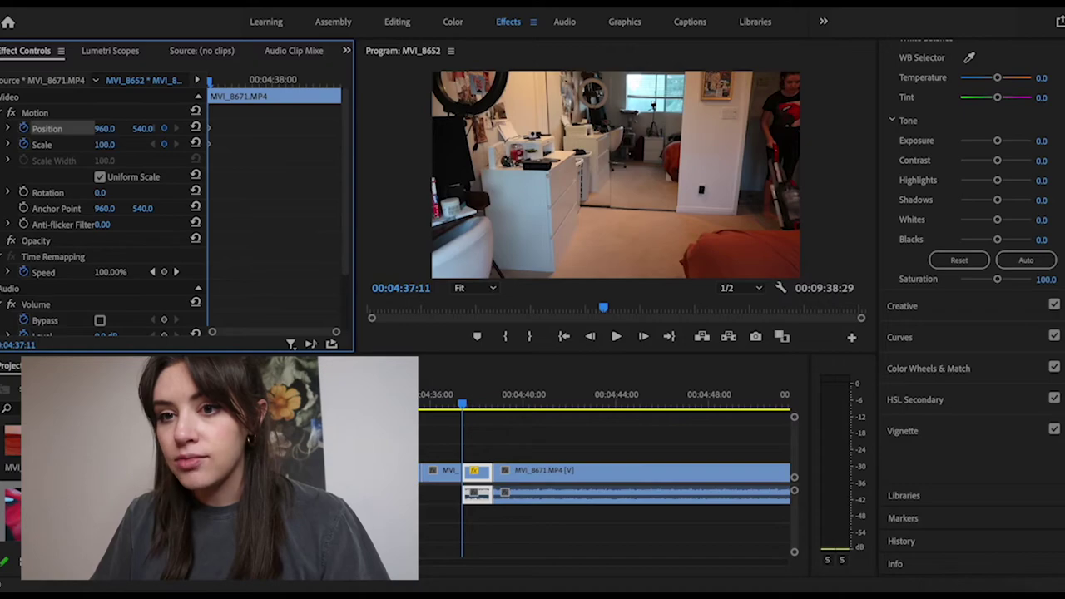
mouse_move(105, 144)
left_mouse_down()
mouse_move(249, 144)
mouse_move(100, 147)
left_mouse_up()
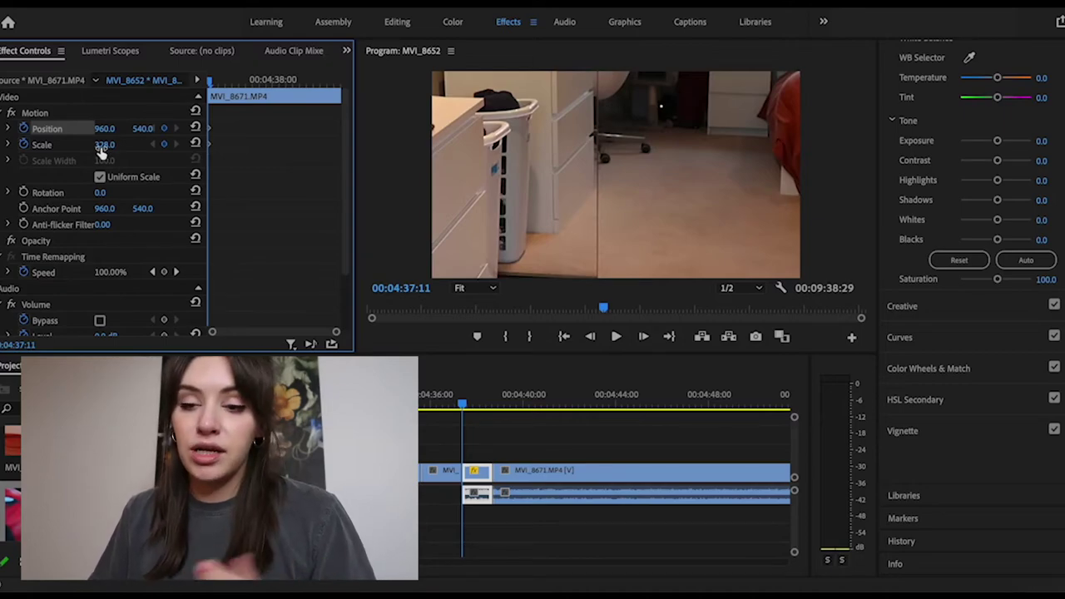
left_click(8, 145)
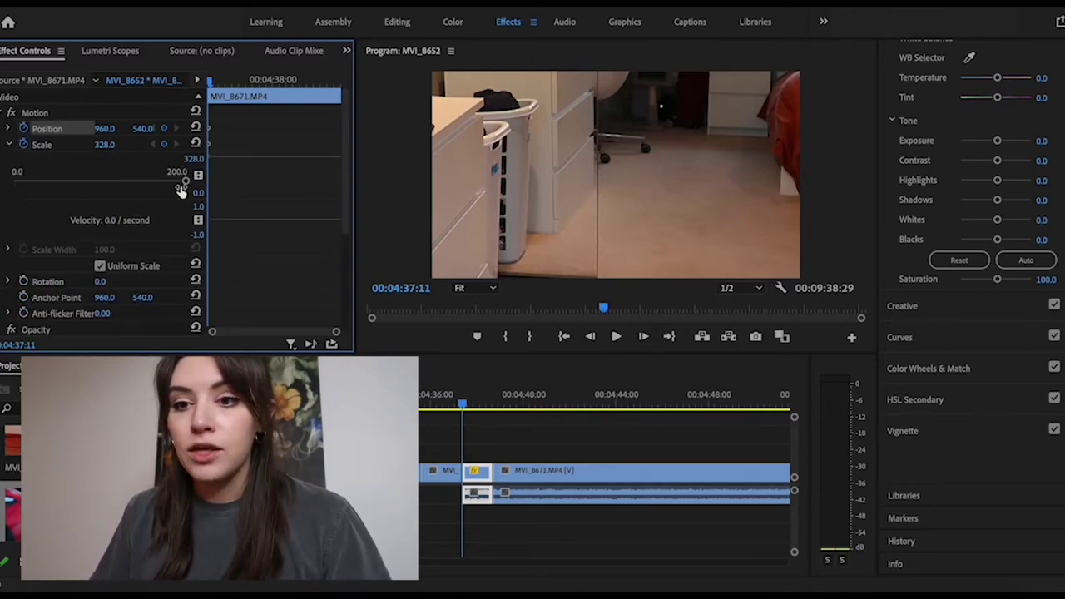
left_click(9, 145)
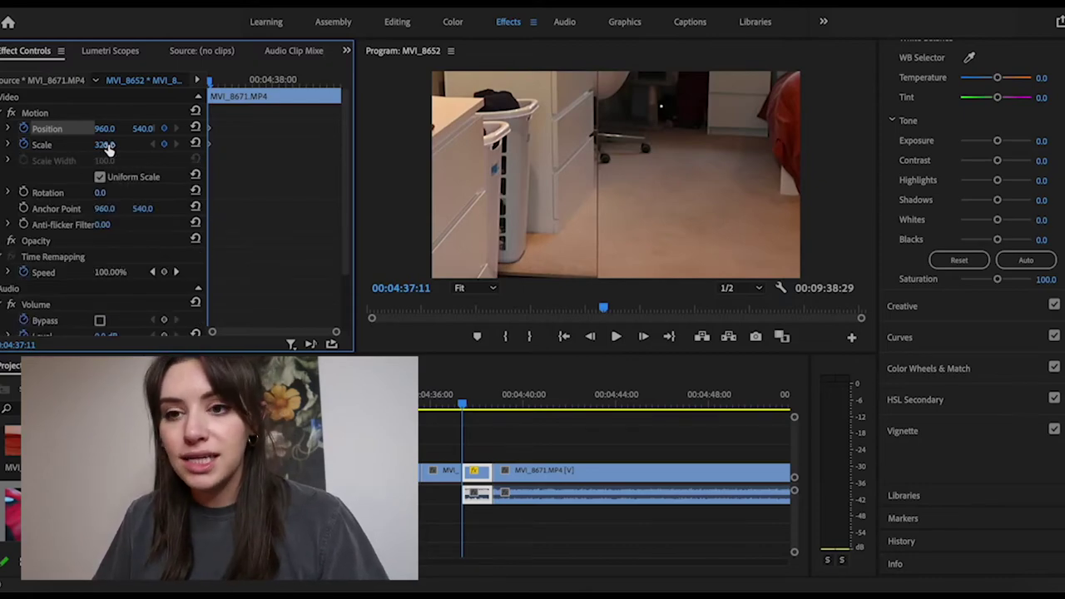
left_click_drag(104, 144, 139, 135)
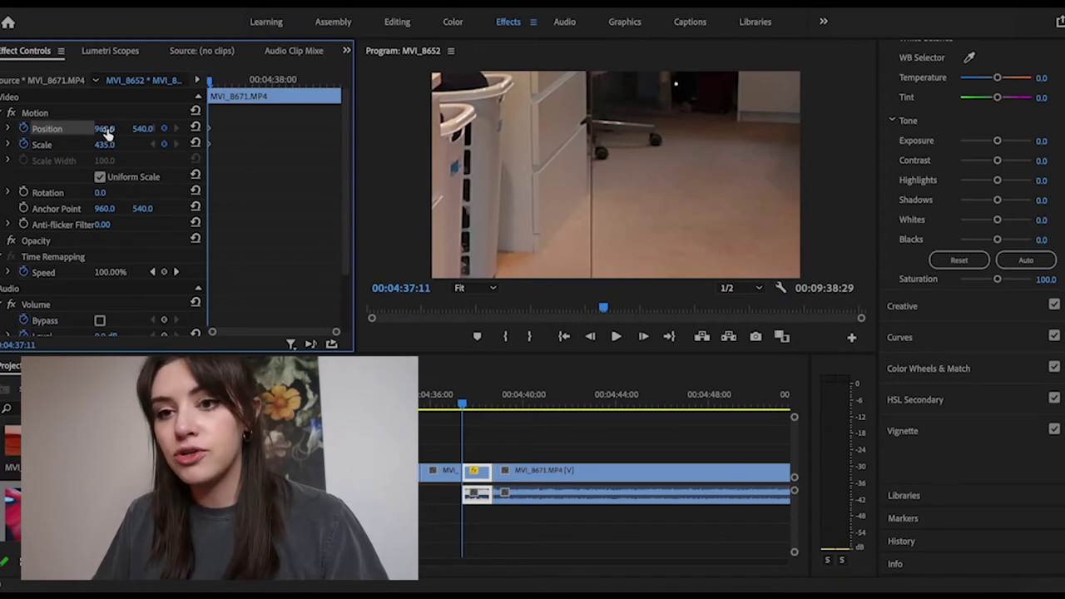
left_click_drag(105, 132, 80, 164)
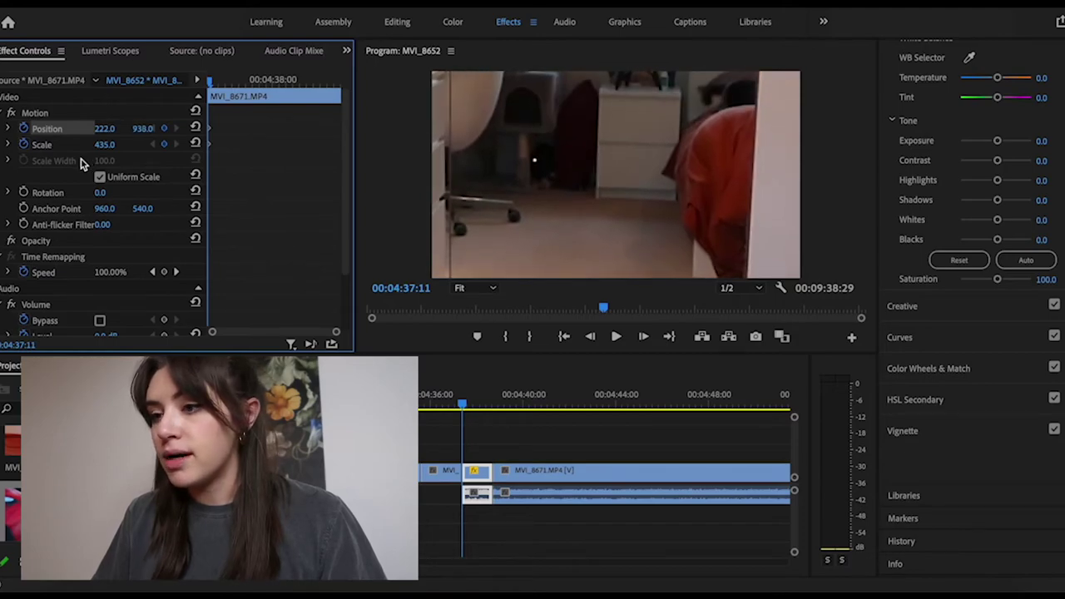
- Replay the new MVI_8671 push-in several times to review it
key("space")
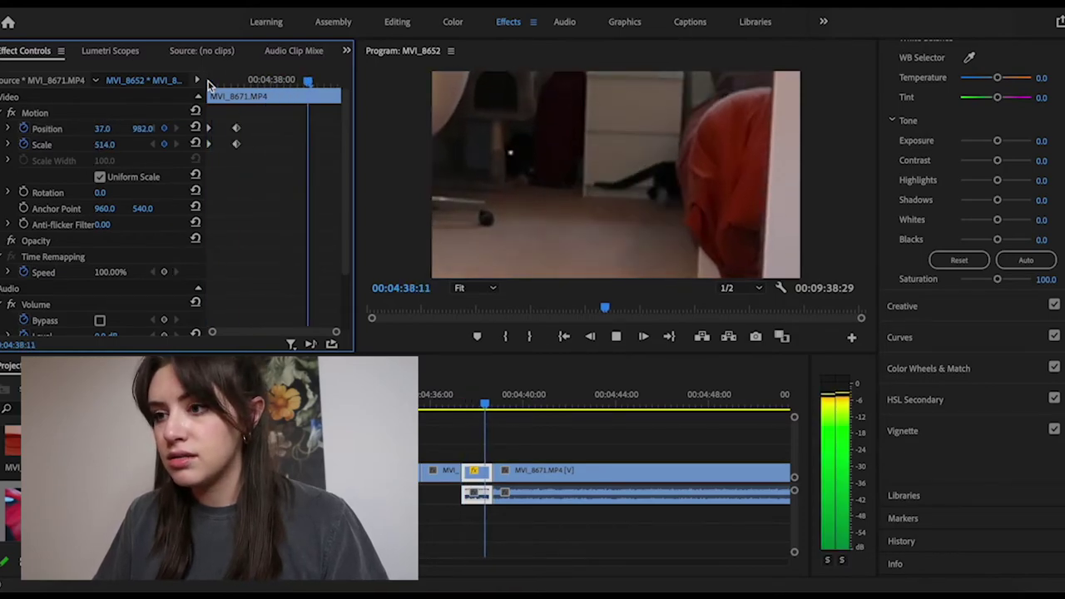
key("space")
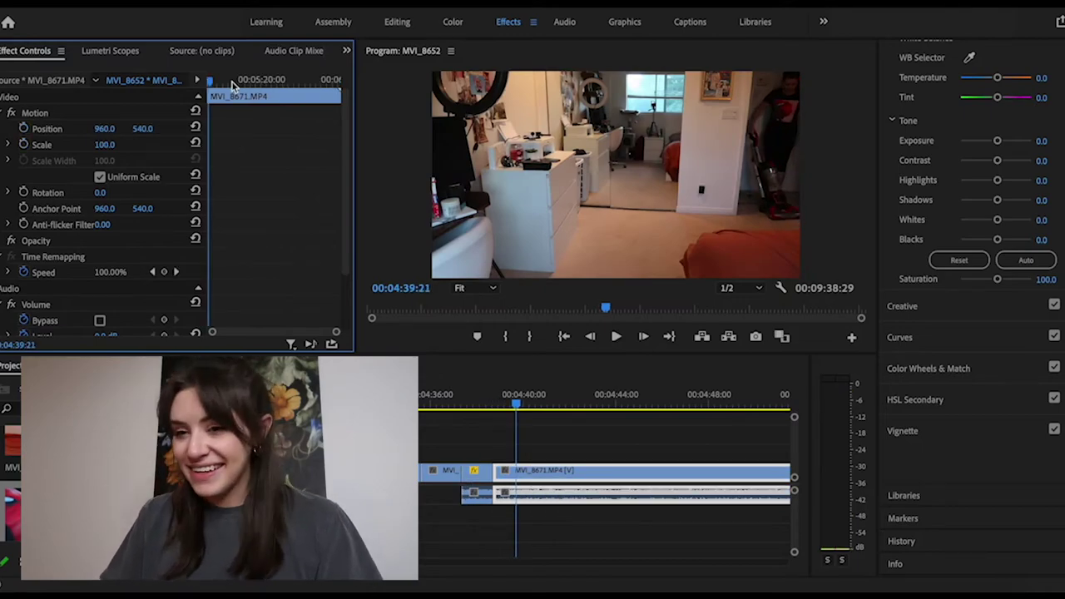
left_click(452, 403)
key("space")
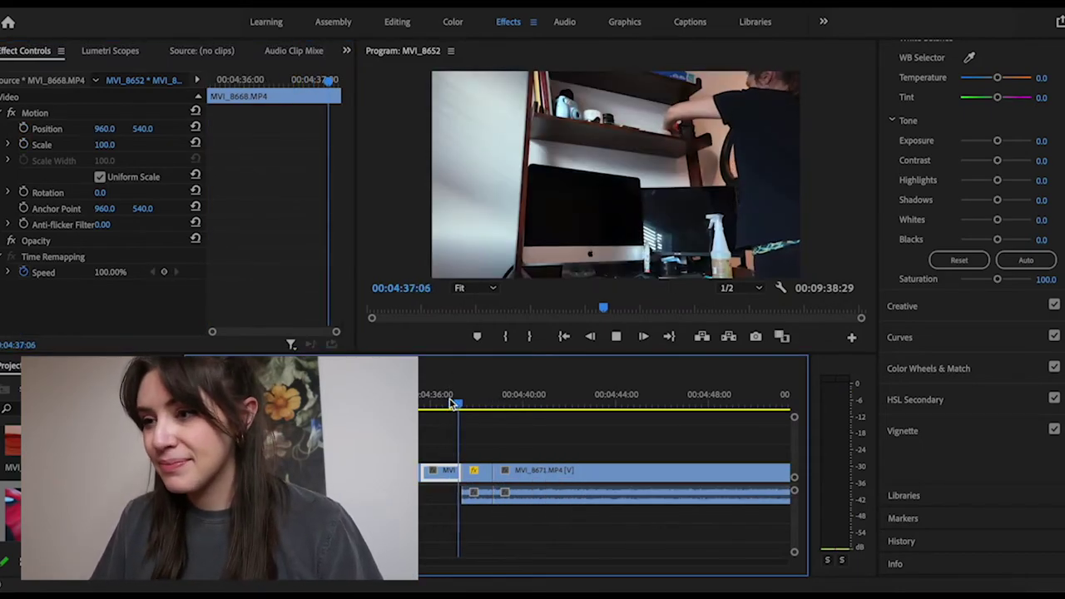
key("space")
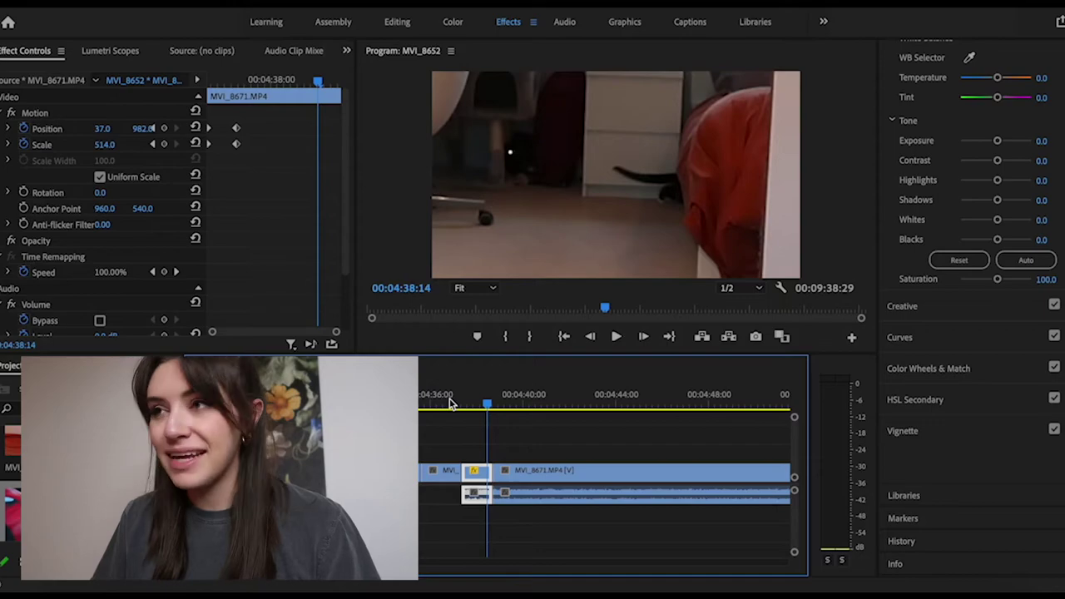
key("space")
key("space")
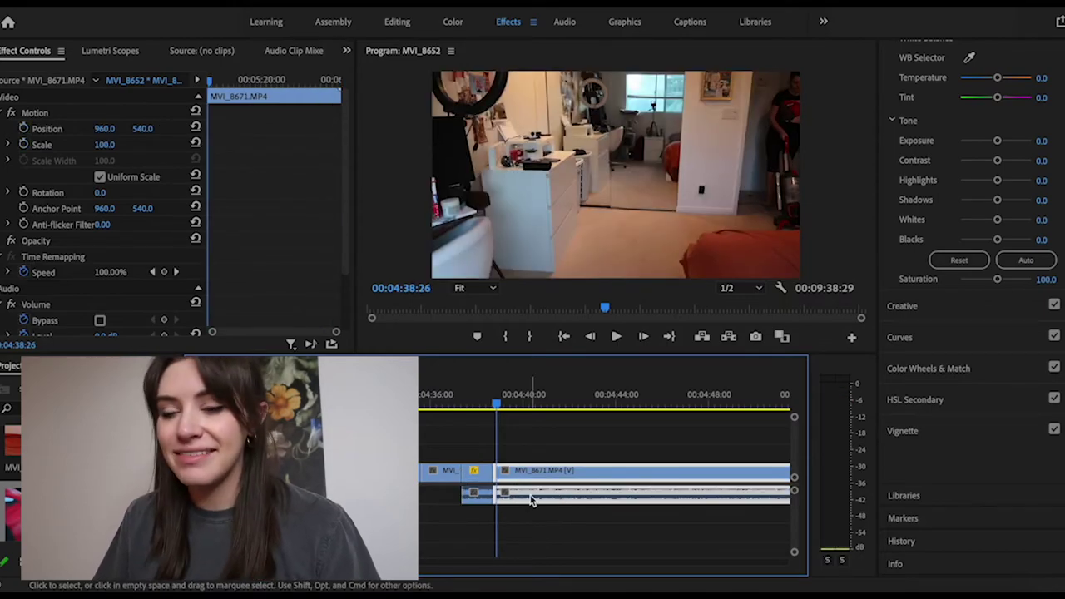
left_click(461, 403)
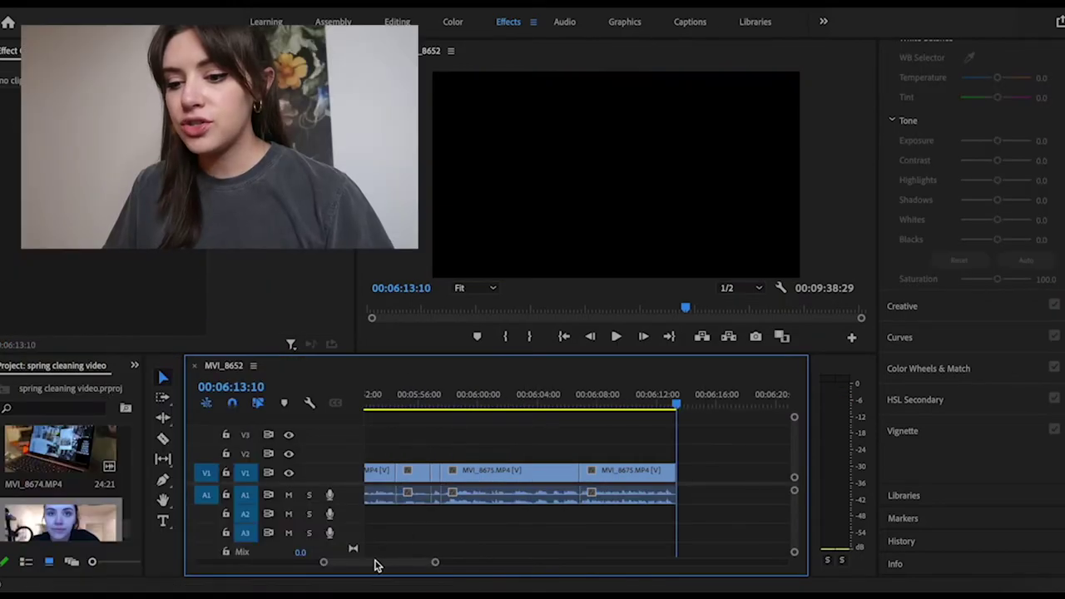
- Put the playhead at 05:59:23 in the middle MVI_8675 clip
scroll(374, 566, "up", 3)
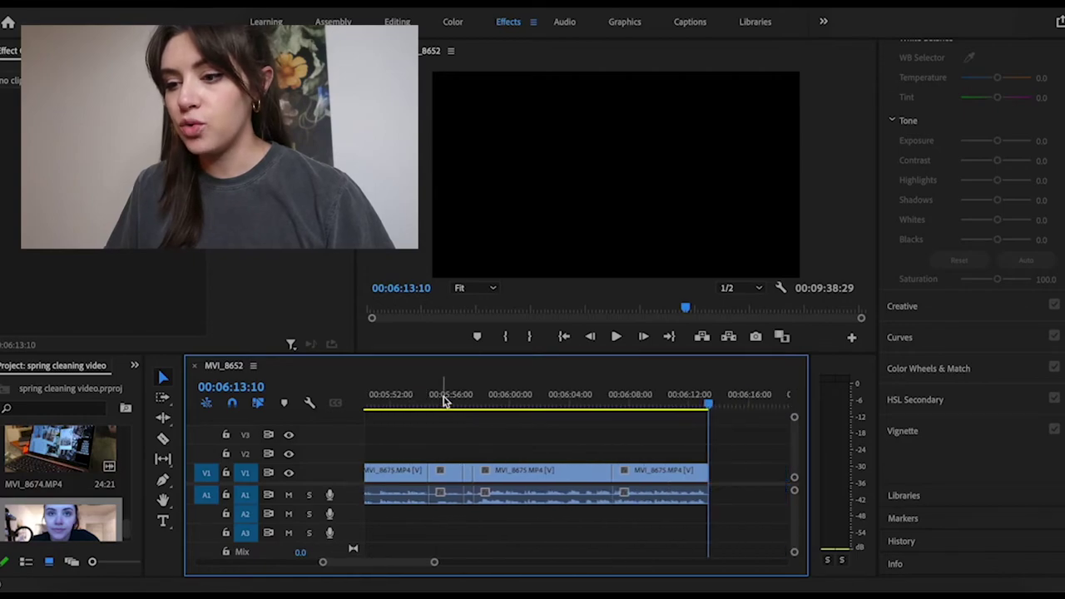
left_click(443, 400)
left_click(507, 401)
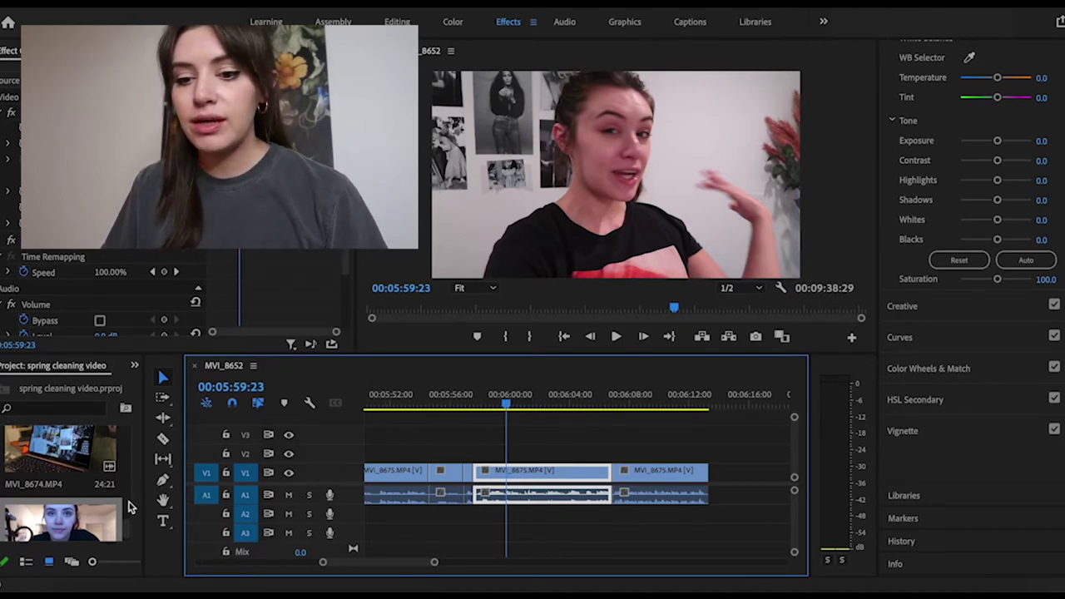
- Drop MVI_8672 onto V2 above MVI_8675 as B-roll and check its start near 05:58
left_click_drag(127, 522, 129, 511)
scroll(129, 516, "up", 1)
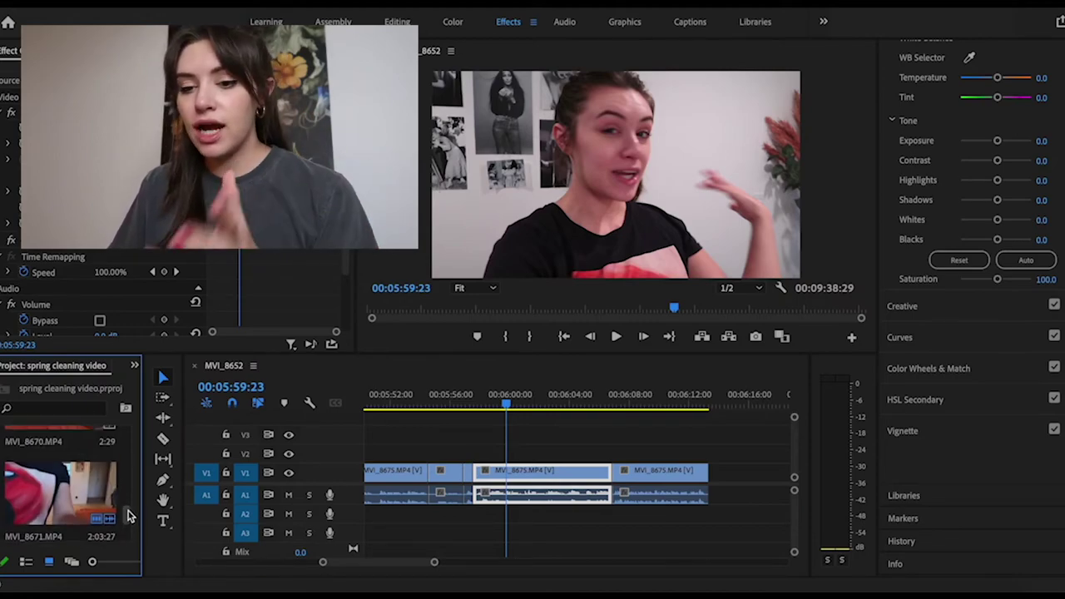
left_click_drag(127, 516, 129, 520)
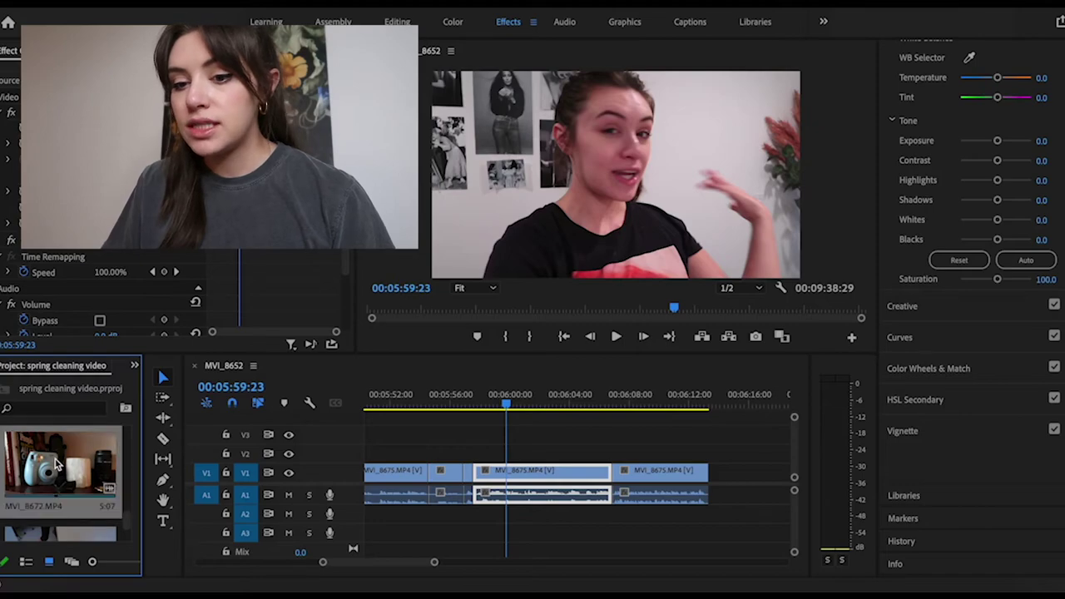
left_click_drag(58, 466, 489, 453)
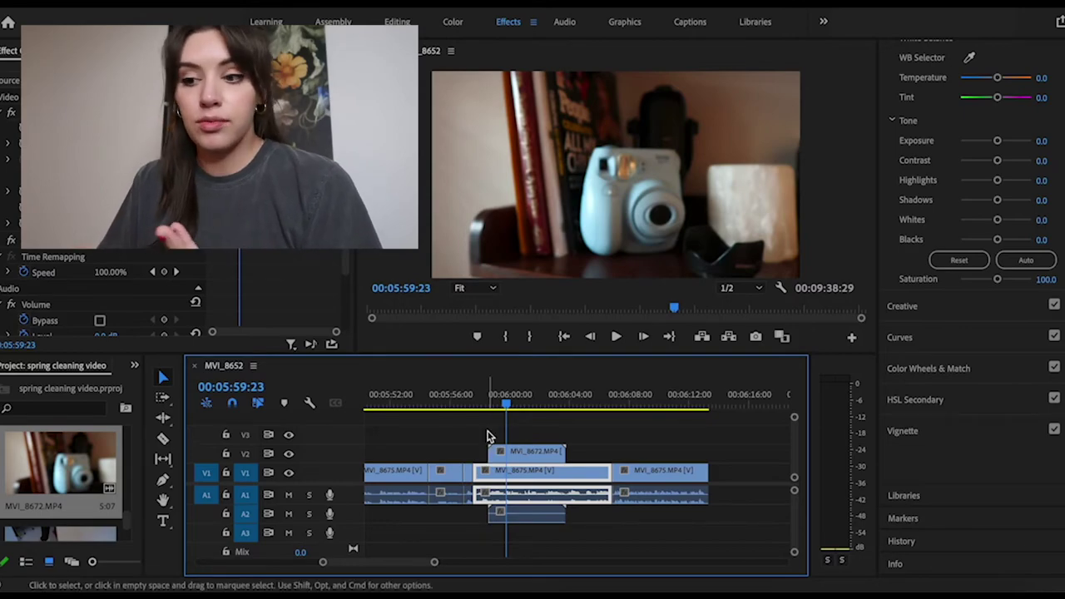
left_click(491, 403)
left_click(480, 403)
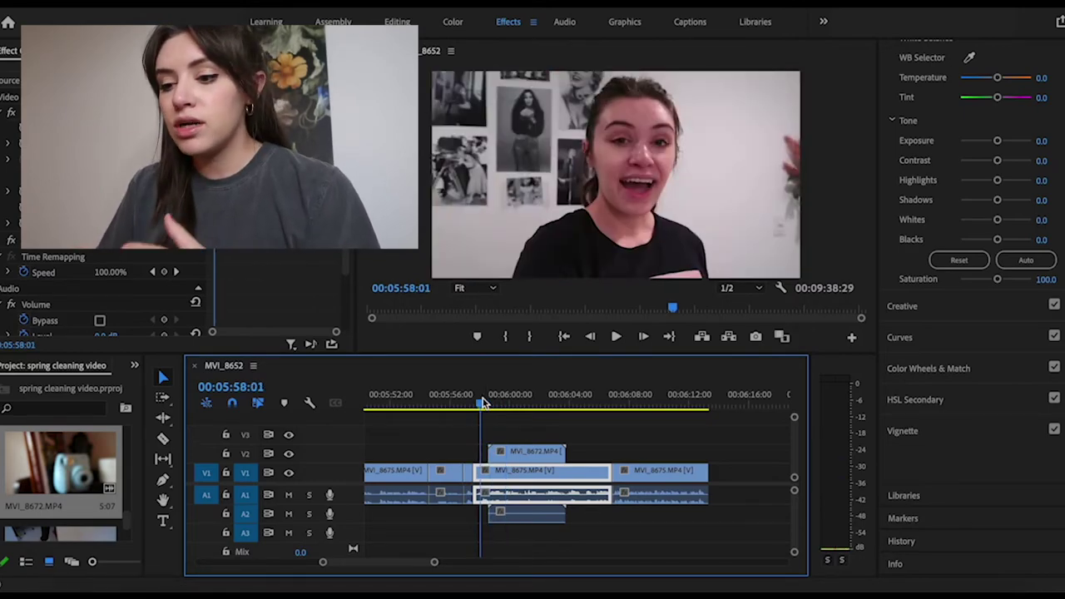
- Unlink MVI_8672 and delete its A2 audio
right_click(534, 476)
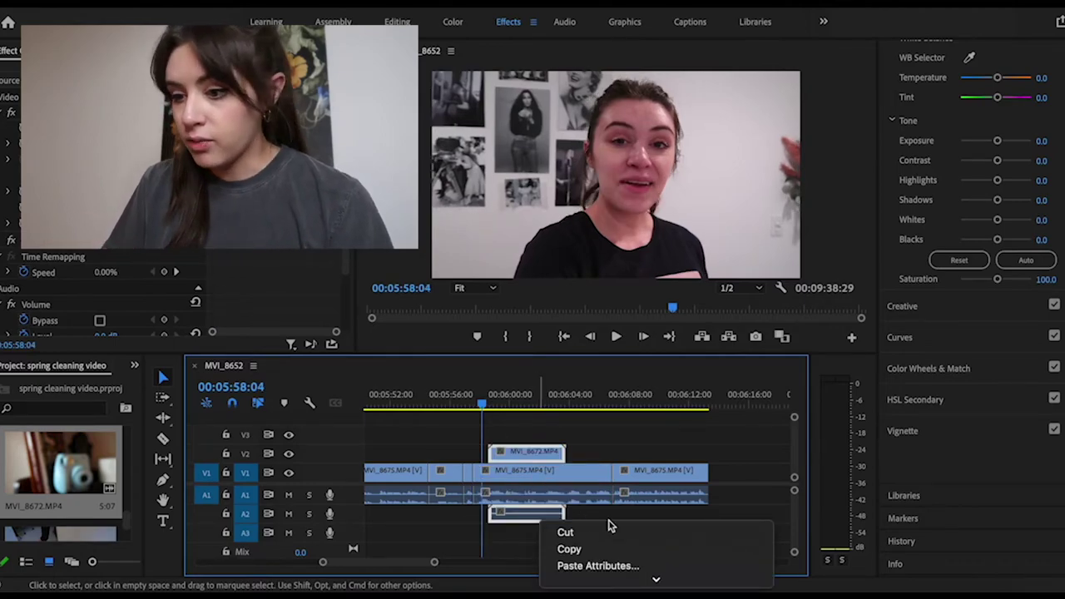
scroll(612, 507, "down", 3)
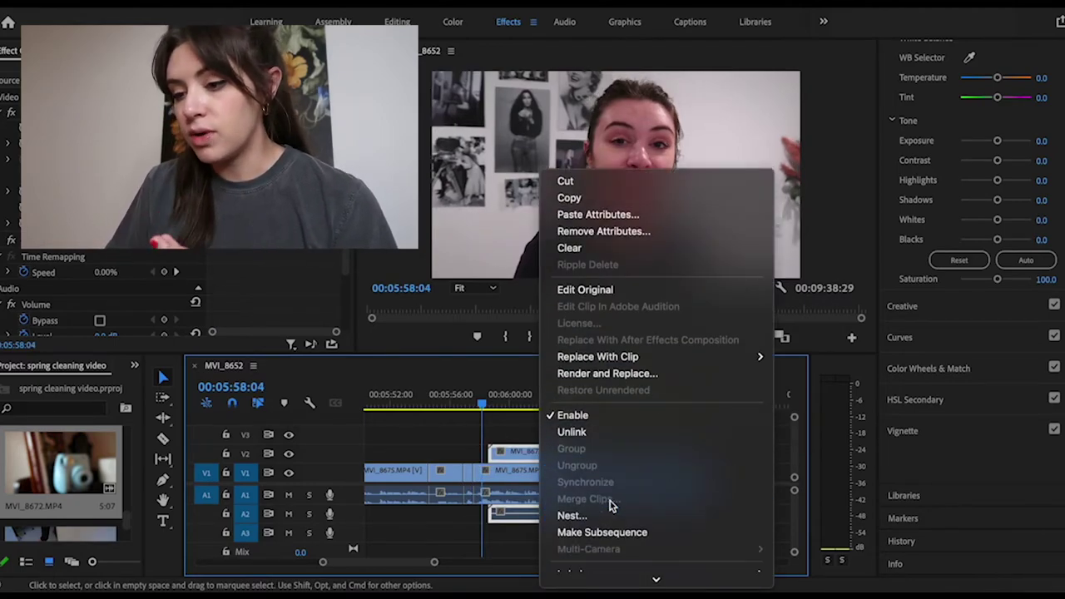
left_click(601, 434)
left_click(538, 516)
key("Delete")
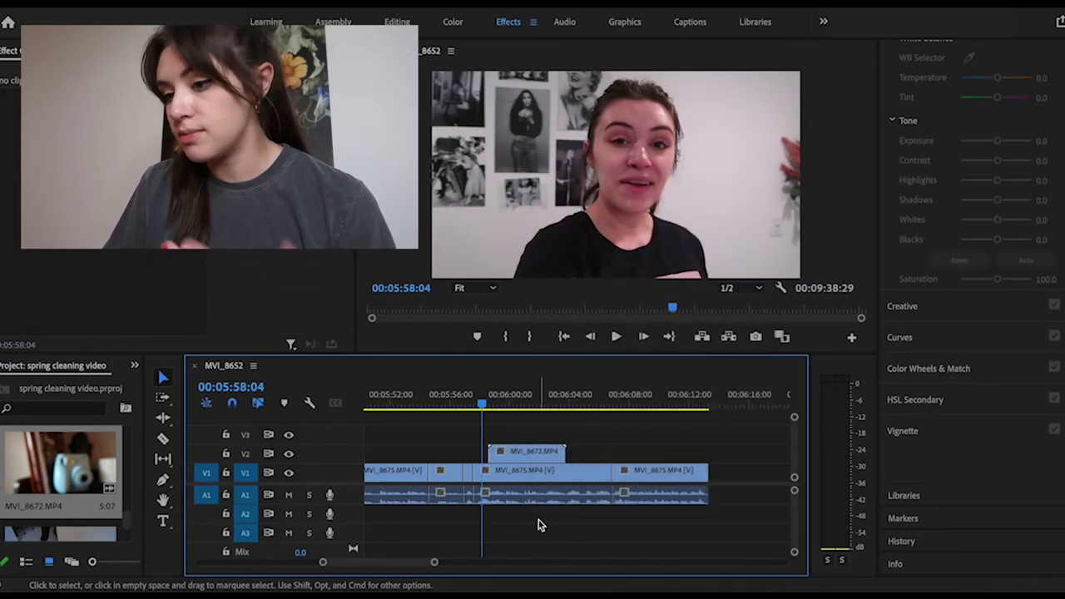
- Play the B-roll section back from 05:57:28
key("space")
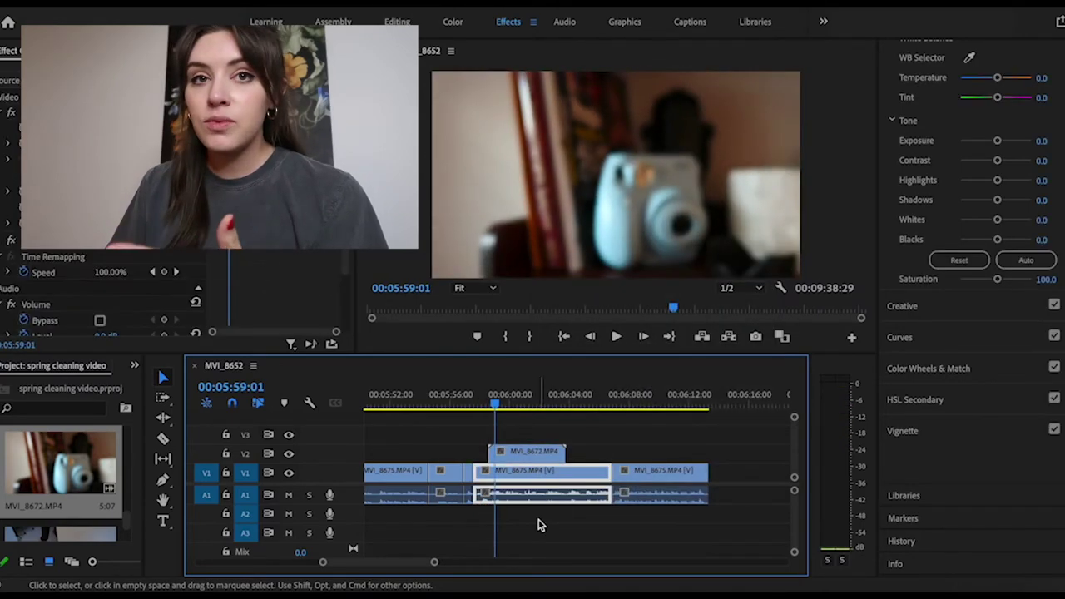
left_click(480, 400)
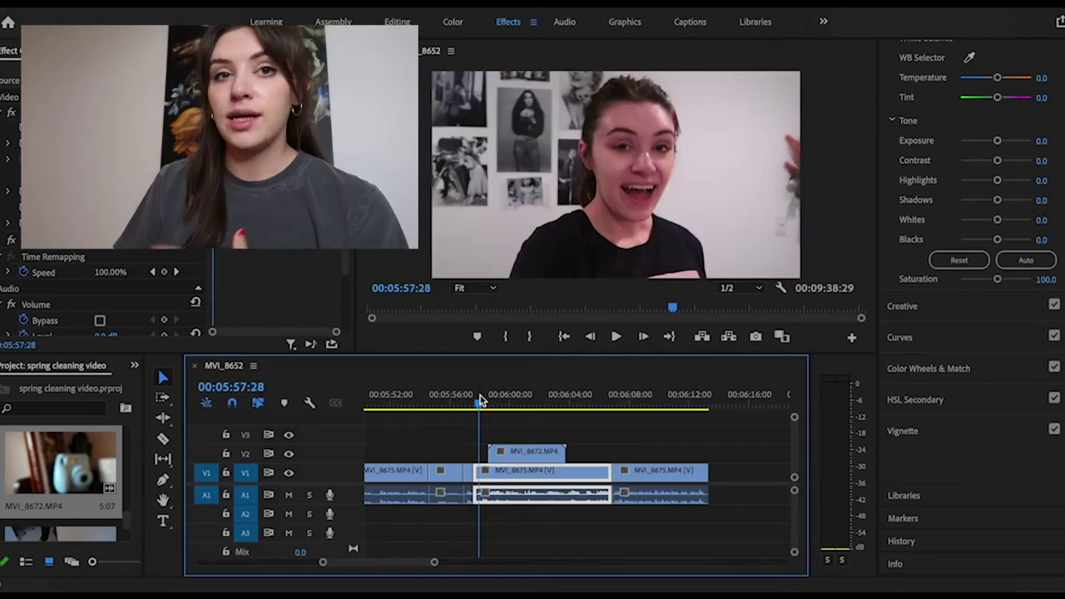
key("space")
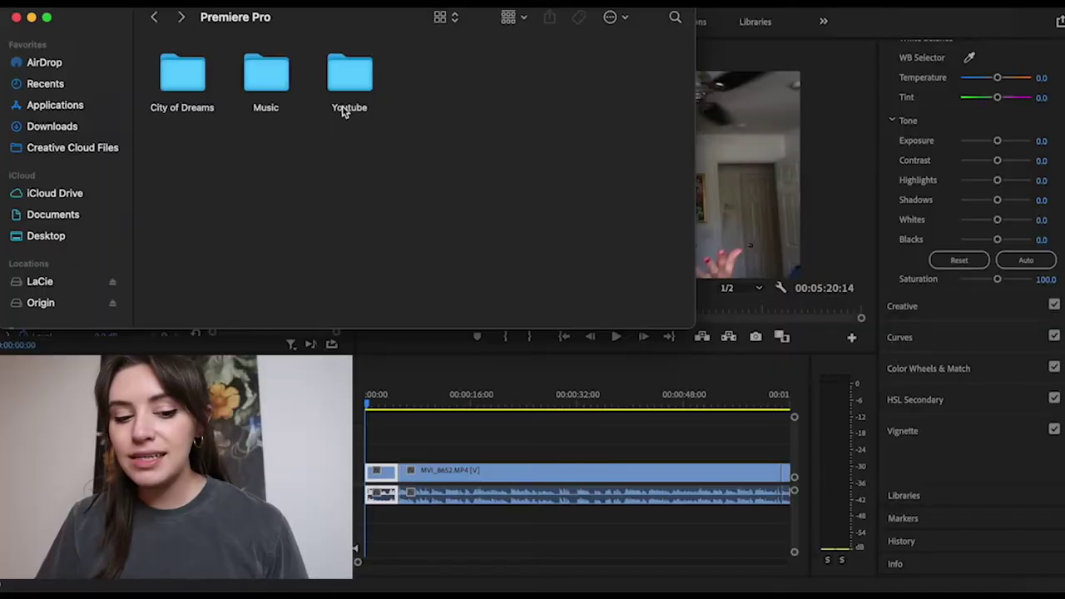
- Drag Lazy Walk - Cheel.mp3 from Music > Calm/Chill onto the timeline's audio track near 00:01:26
left_click(285, 89)
double_click(285, 90)
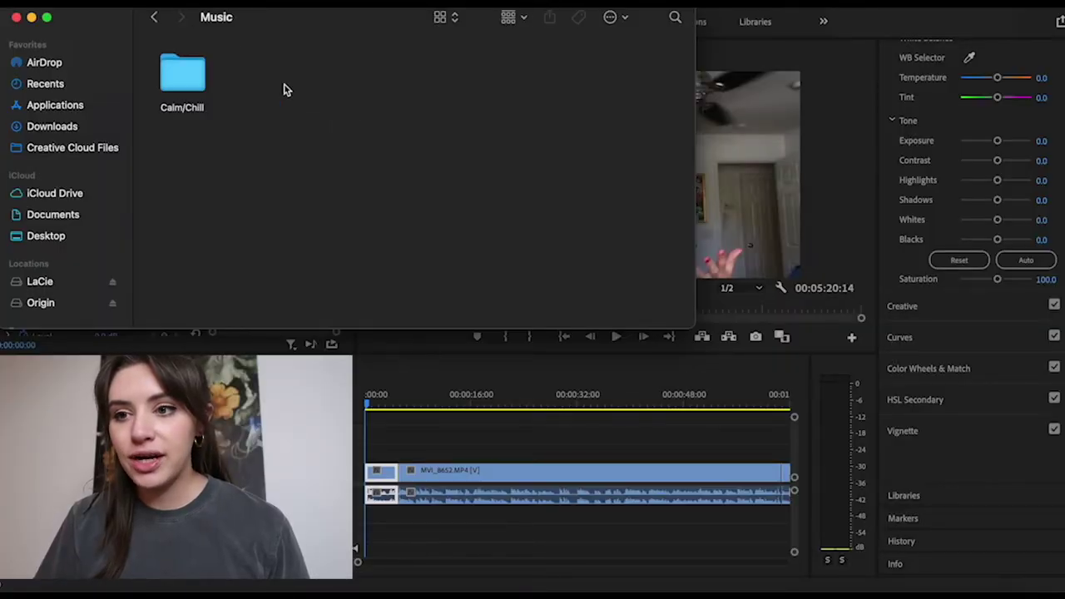
double_click(198, 92)
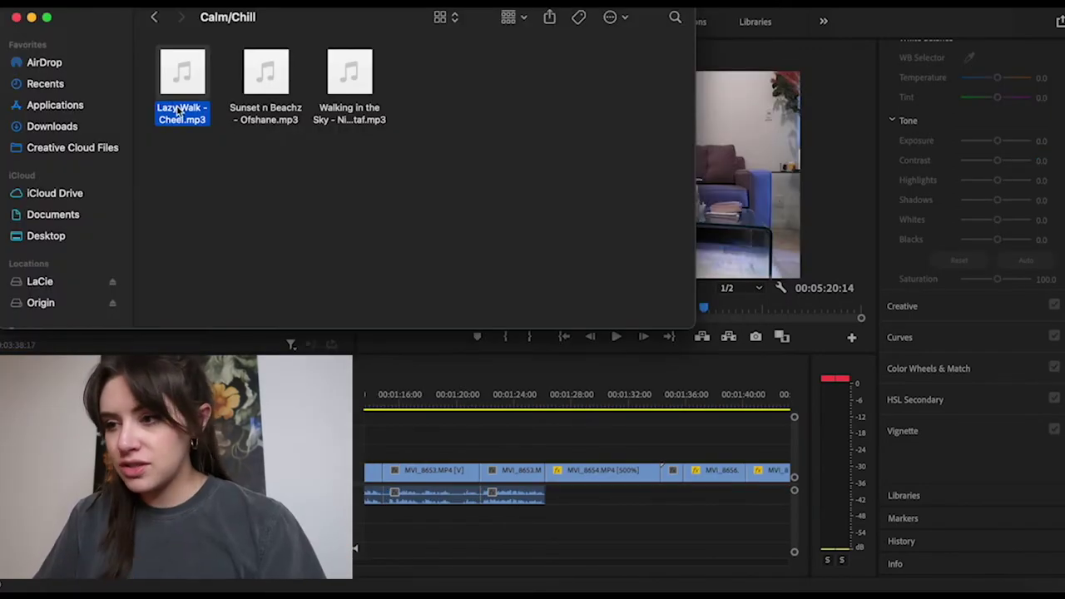
left_click_drag(180, 108, 559, 536)
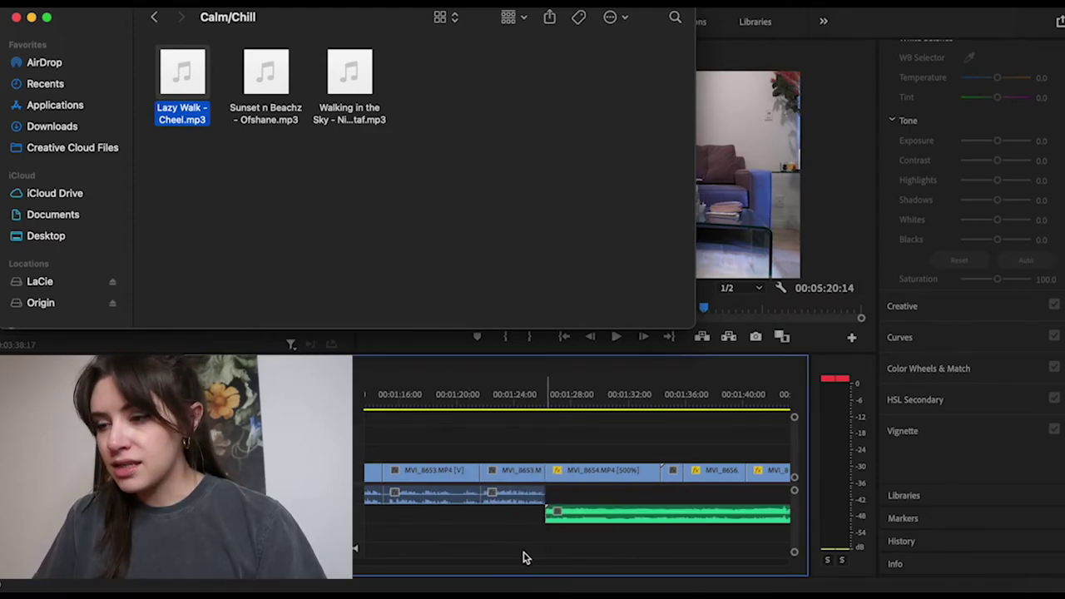
left_click(560, 422)
left_click(540, 404)
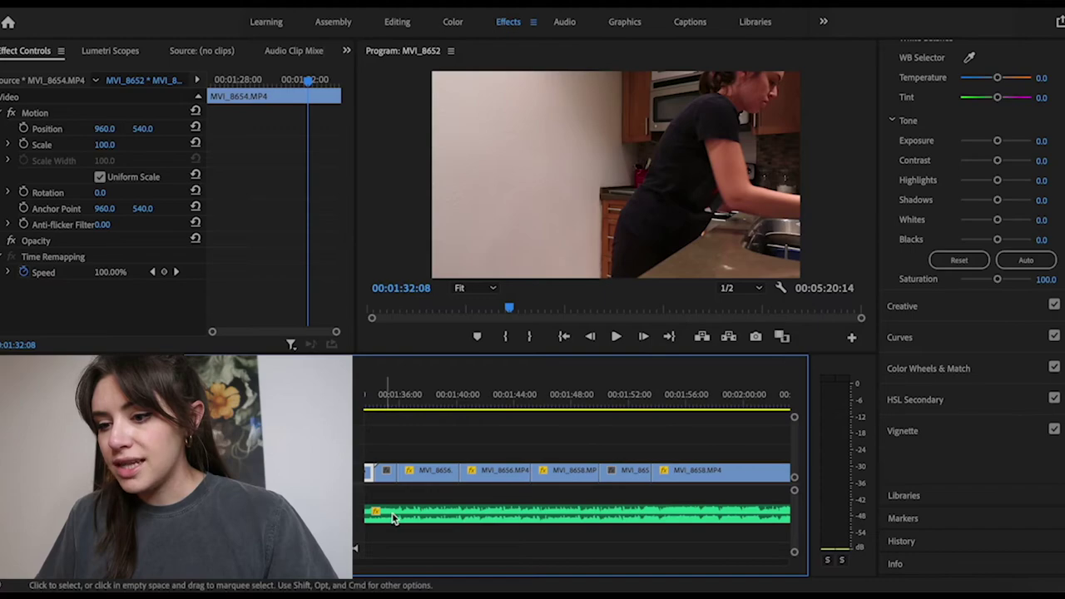
left_click(396, 518)
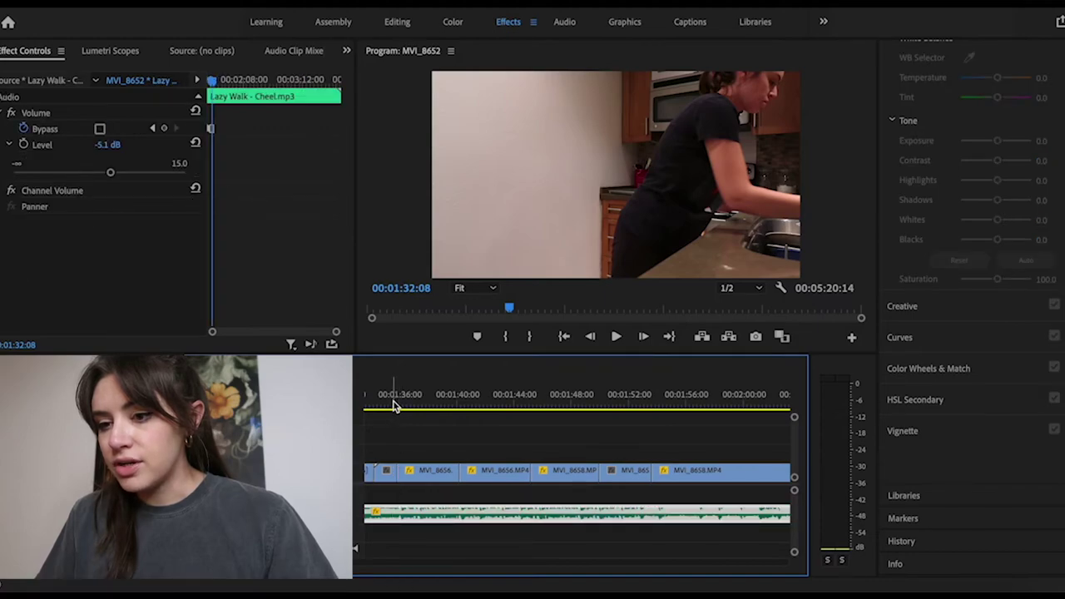
left_click_drag(396, 405, 541, 401)
key("space")
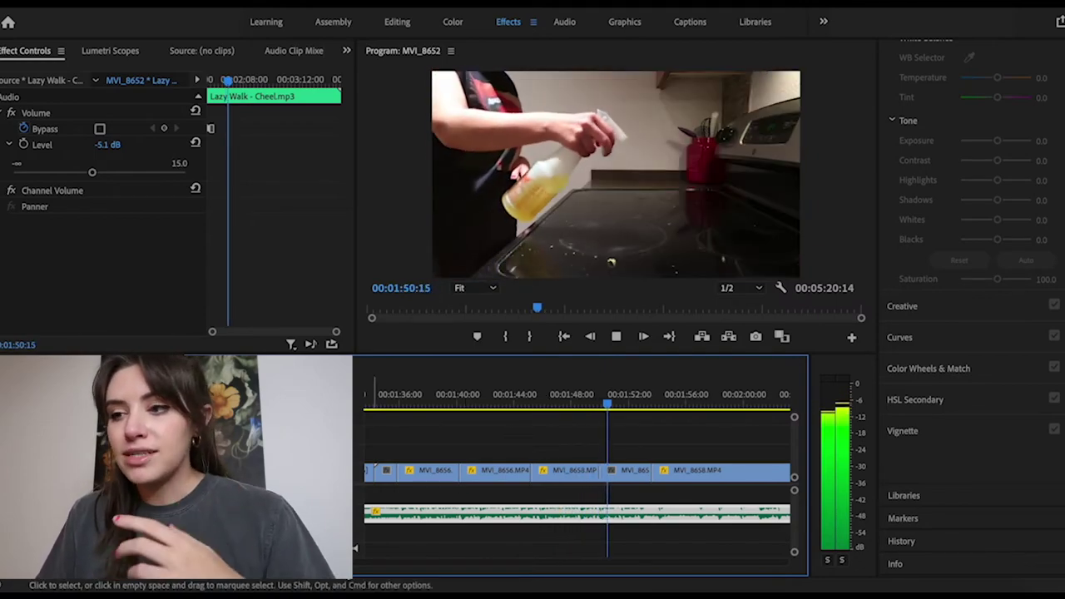
key("space")
scroll(355, 553, "right", 10)
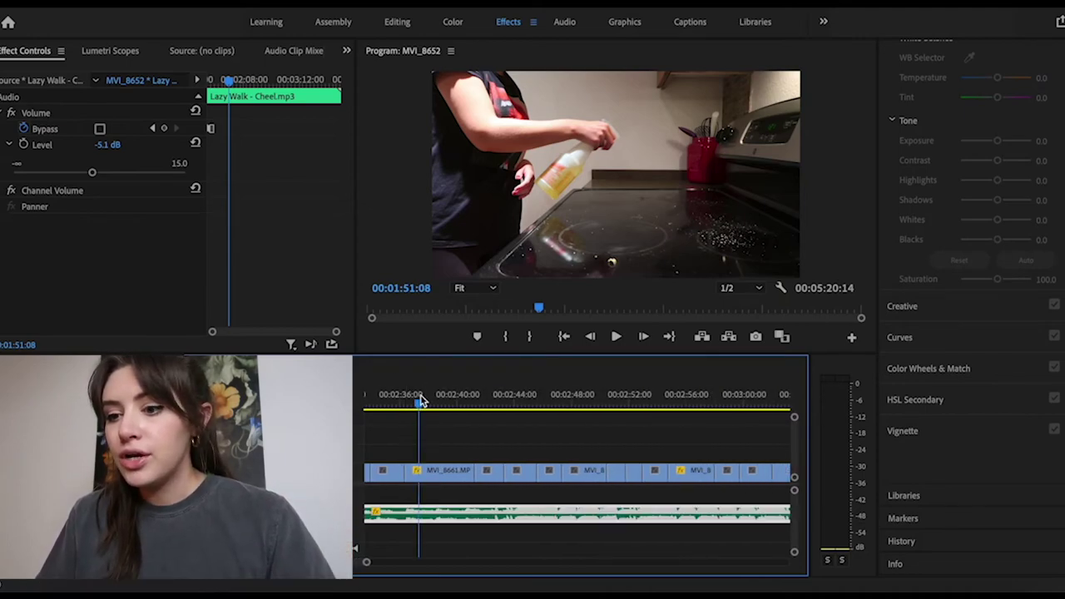
left_click(420, 394)
key("space")
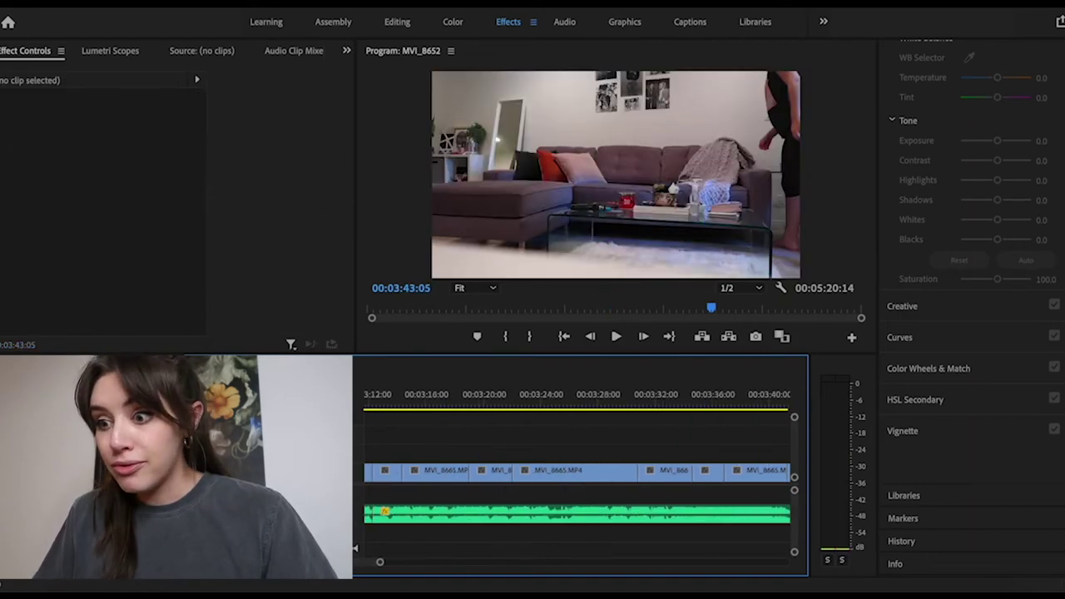
scroll(577, 456, "right", 3)
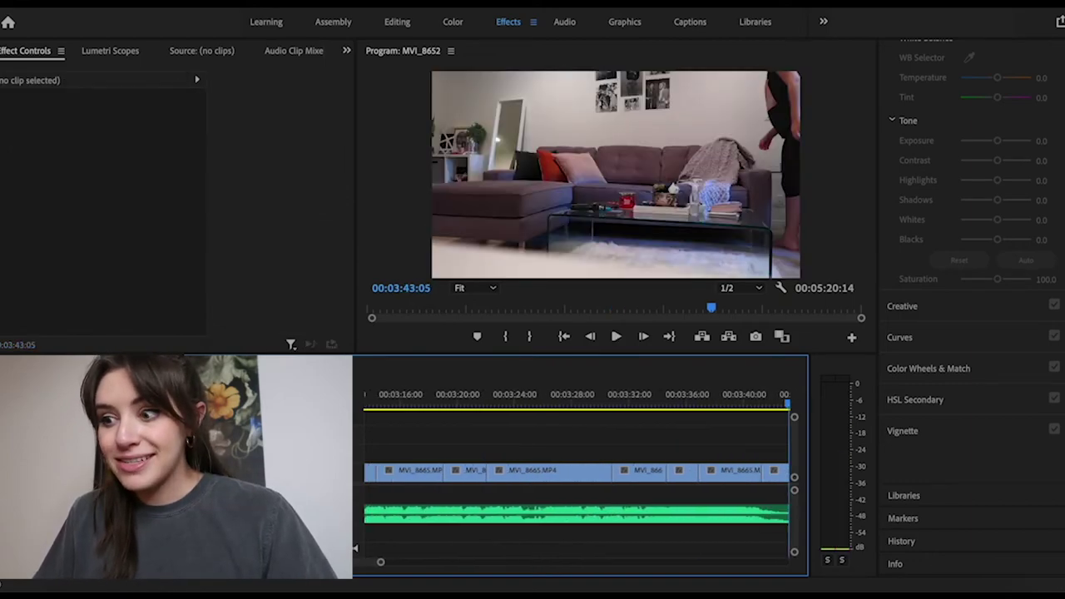
- Select the Lazy Walk music clip and park the playhead at 00:04:38:03
scroll(782, 493, "right", 1)
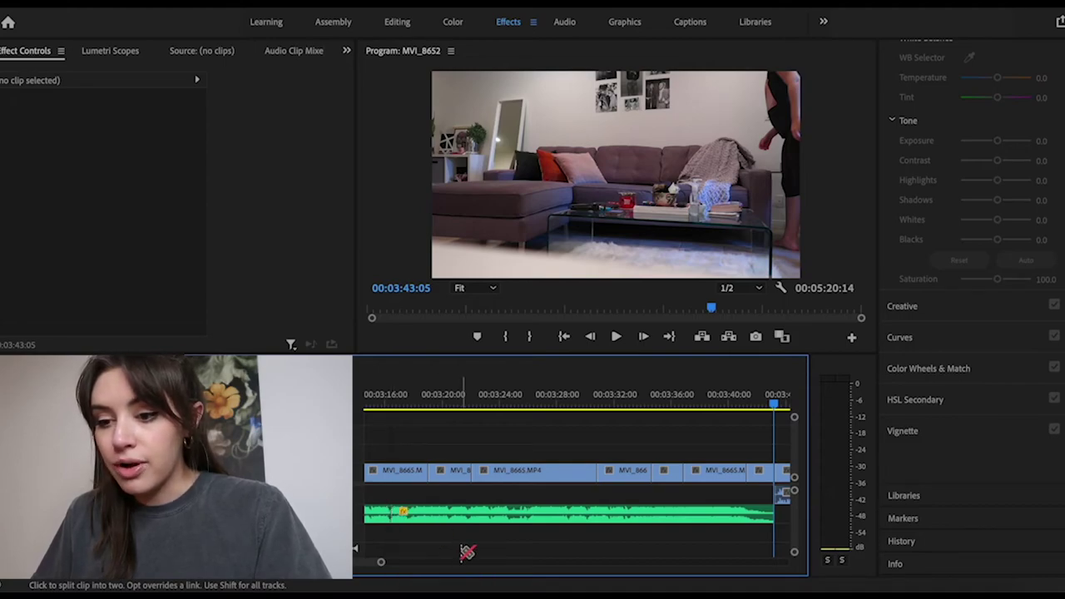
key("v")
left_click(450, 520)
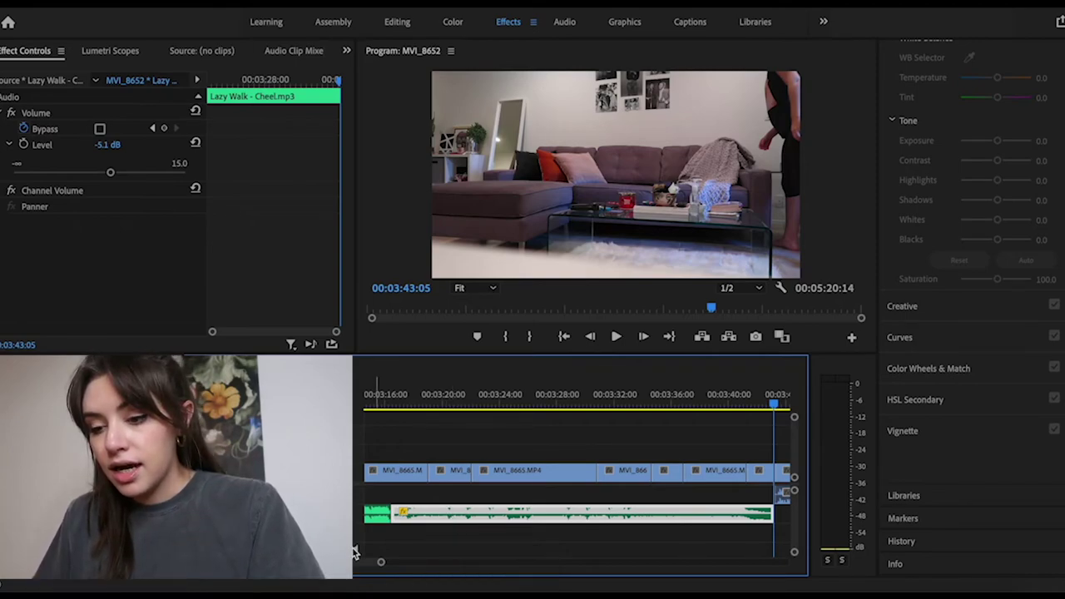
scroll(356, 560, "down", 6)
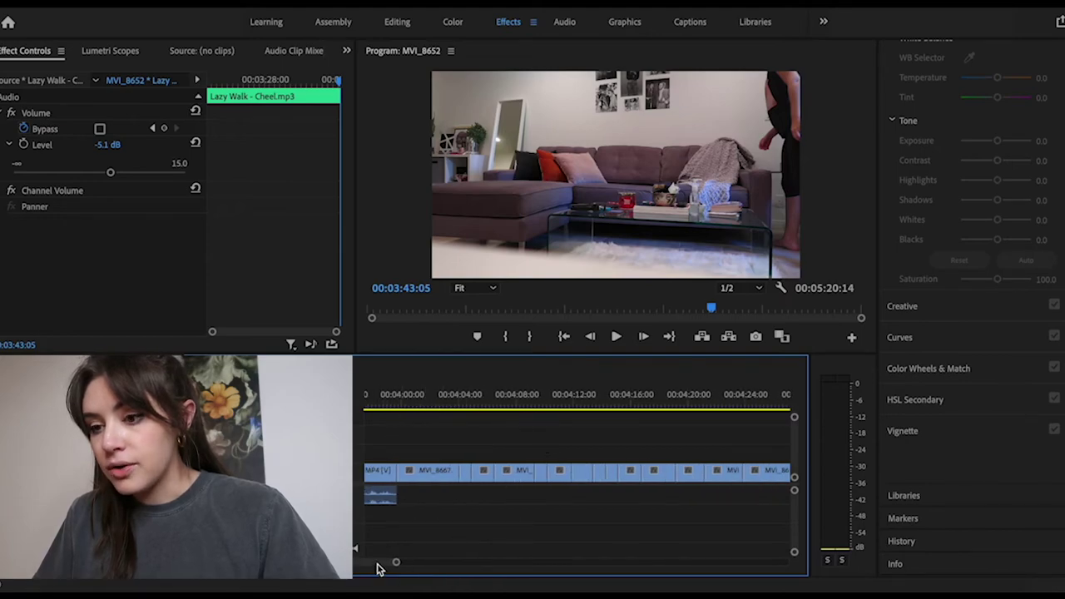
scroll(380, 564, "down", 4)
scroll(391, 568, "down", 1)
left_click(427, 398)
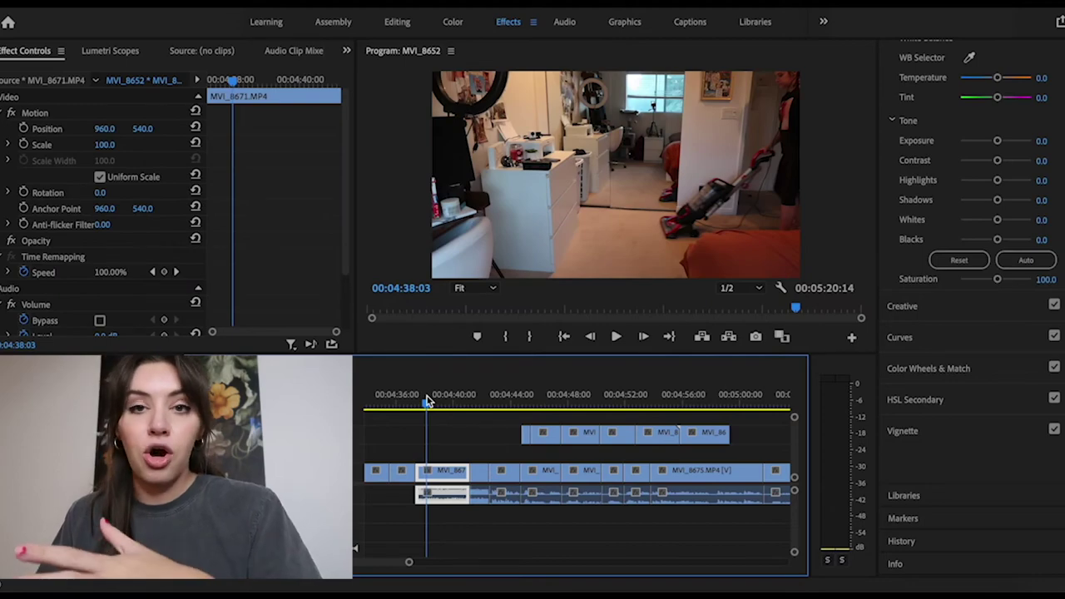
- Duplicate the Lazy Walk music onto the audio track below and copy MVI_8665 up to V2
key("Down")
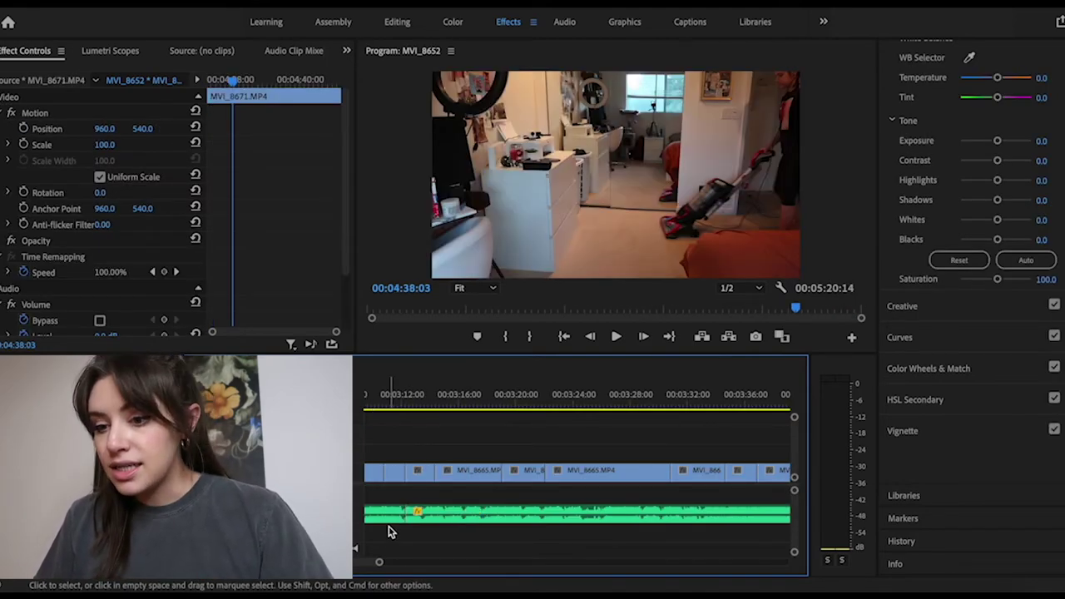
left_click(472, 517)
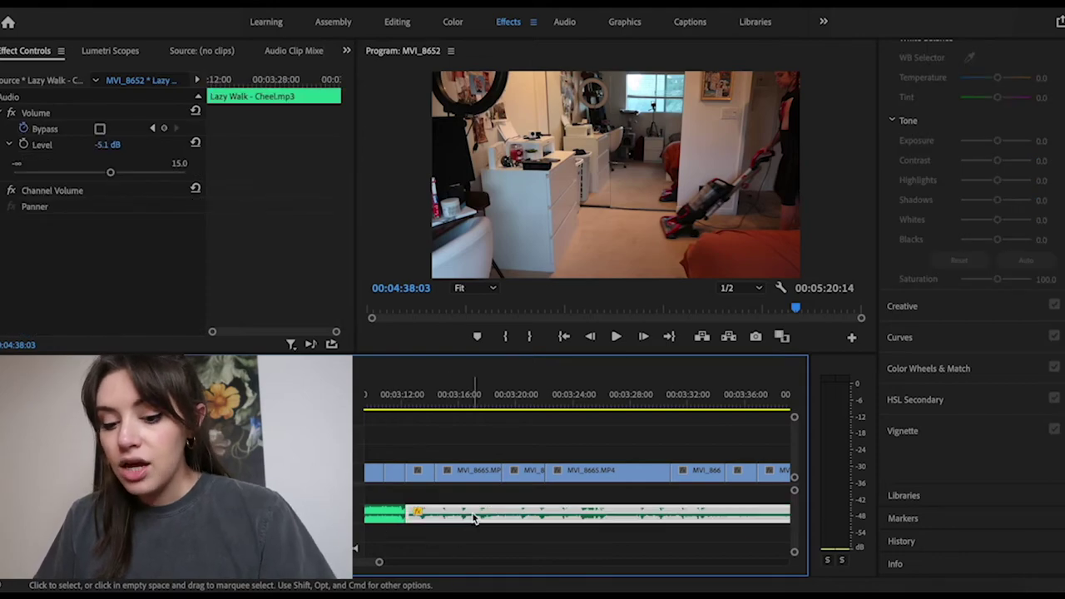
left_click_drag(473, 516, 484, 532)
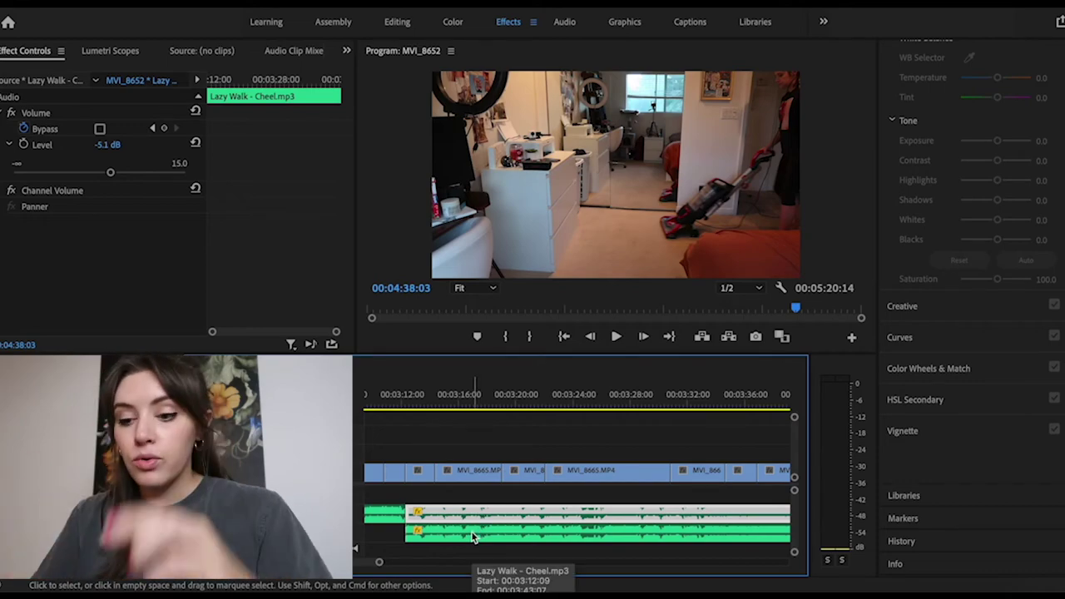
left_click(472, 472)
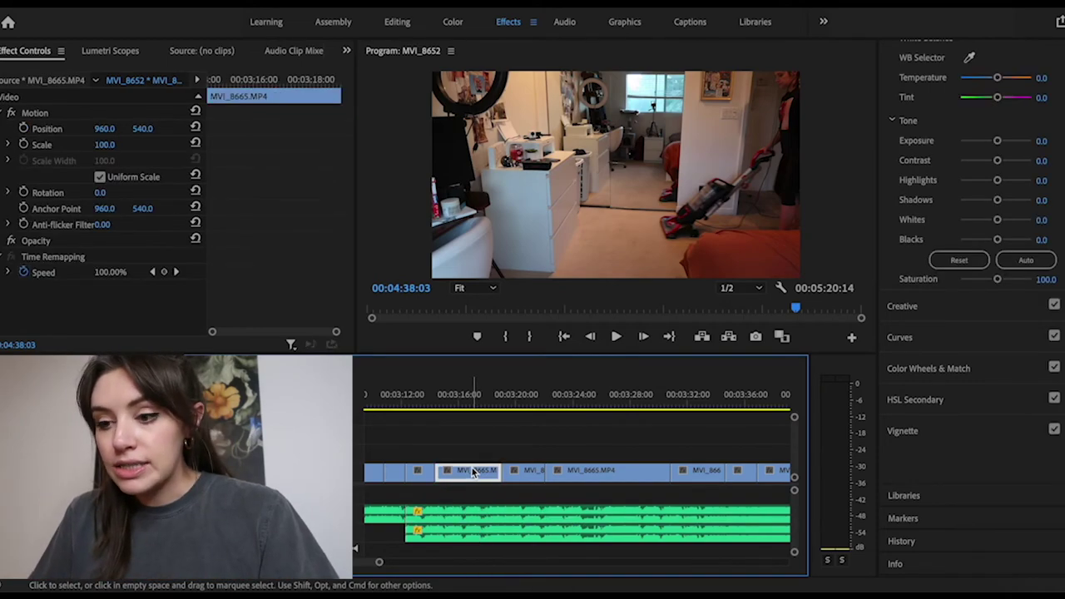
left_click_drag(472, 472, 473, 455)
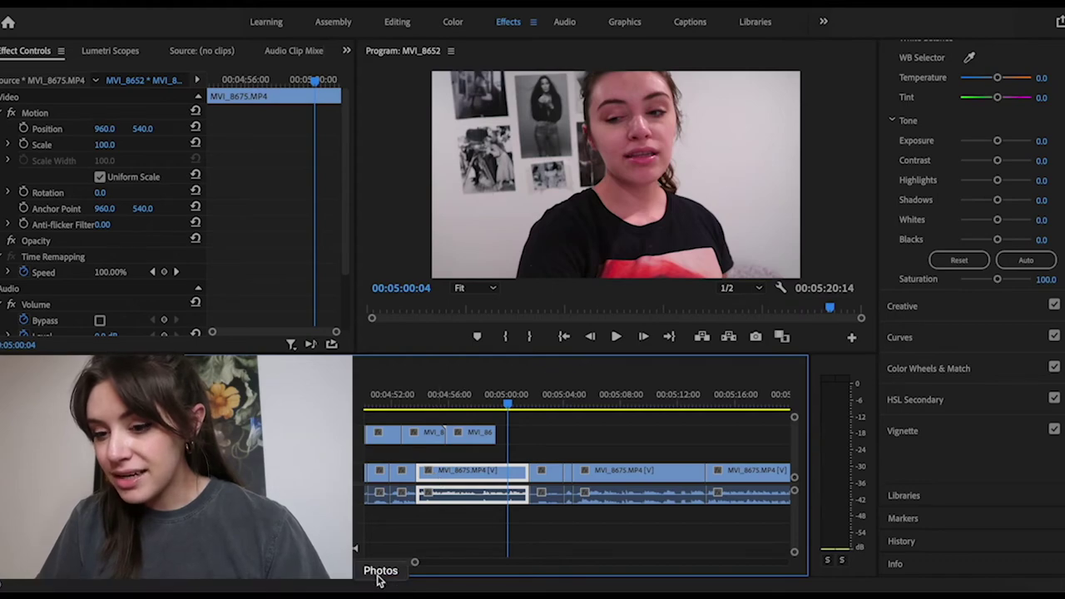
- Park the playhead on the takeout-bag clip at 00:03:44:10 and create a text title there
scroll(381, 563, "up", 10)
scroll(577, 474, "up", 3)
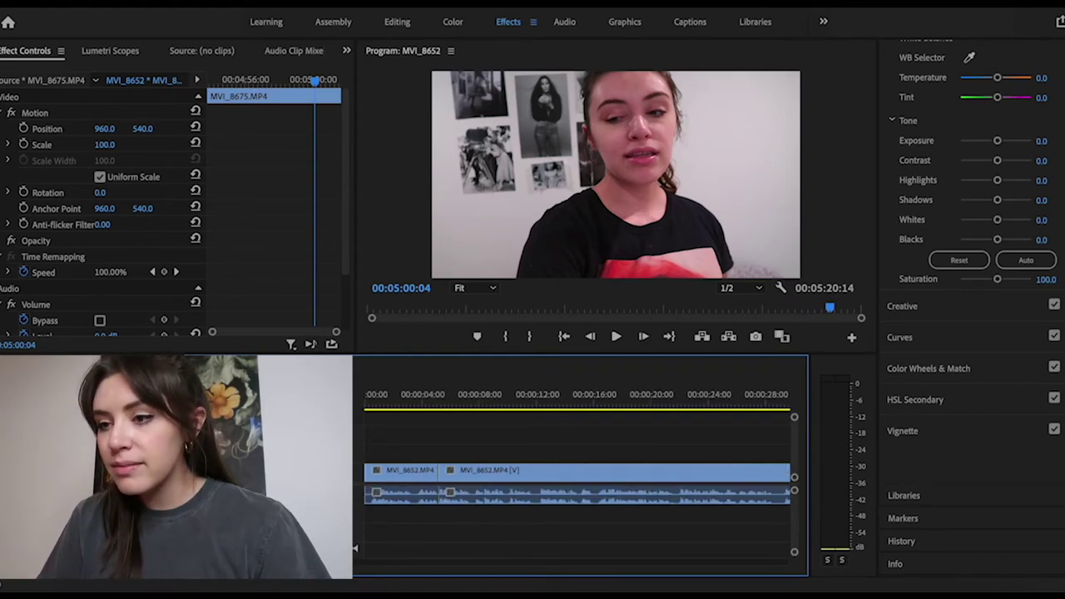
left_click(389, 394)
scroll(395, 391, "down", 4)
left_click_drag(392, 394, 572, 401)
scroll(572, 401, "down", 15)
left_click(391, 394)
left_click(399, 394)
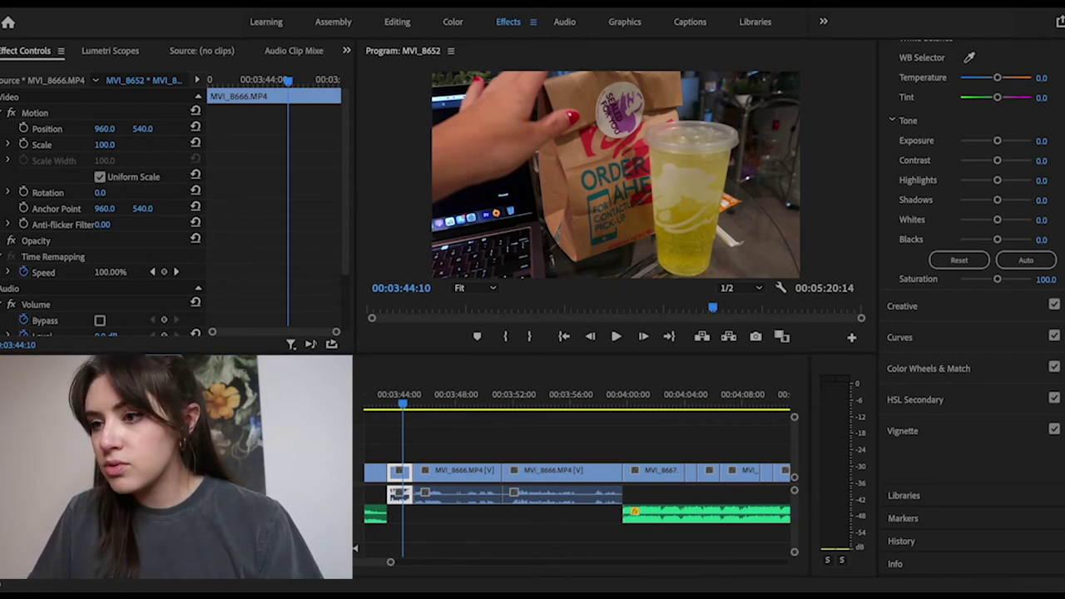
left_click(592, 171)
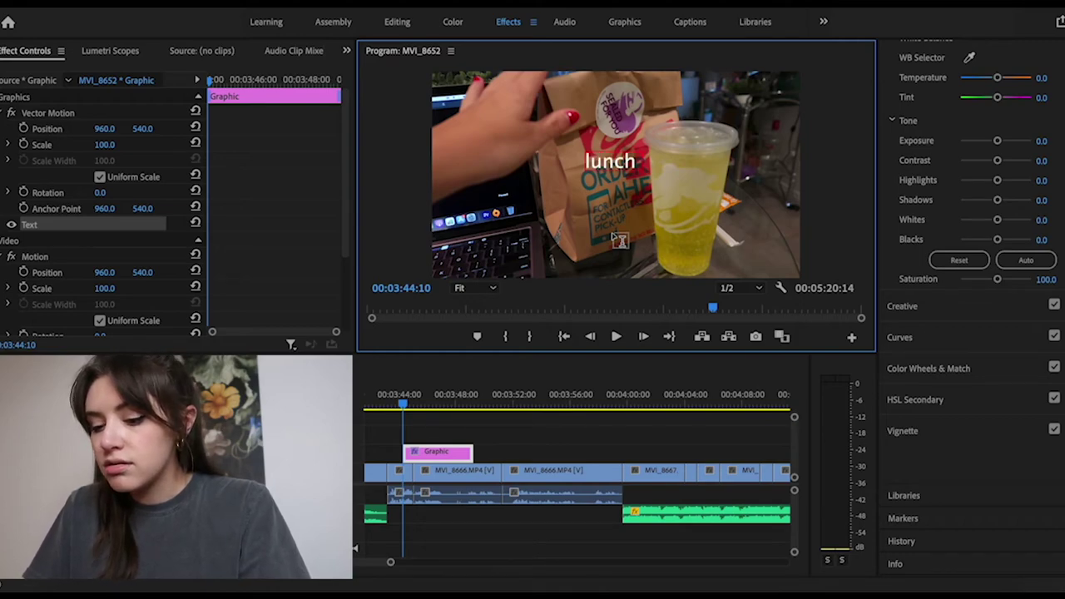
- Make the title read 'lunch break' in Roboto Condensed Bold at size 186
type("lunch break")
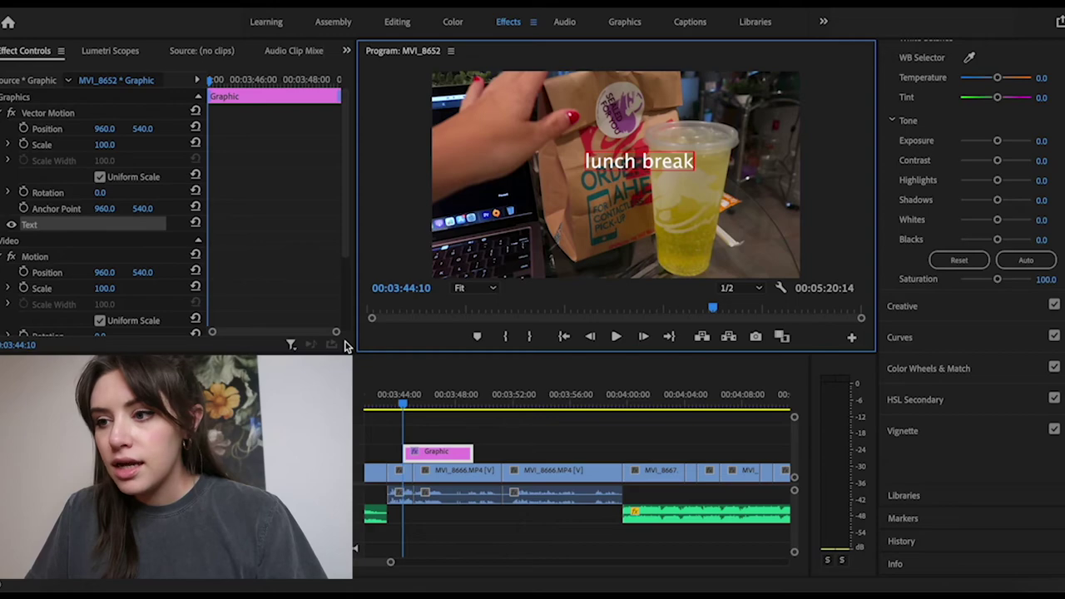
key("Escape")
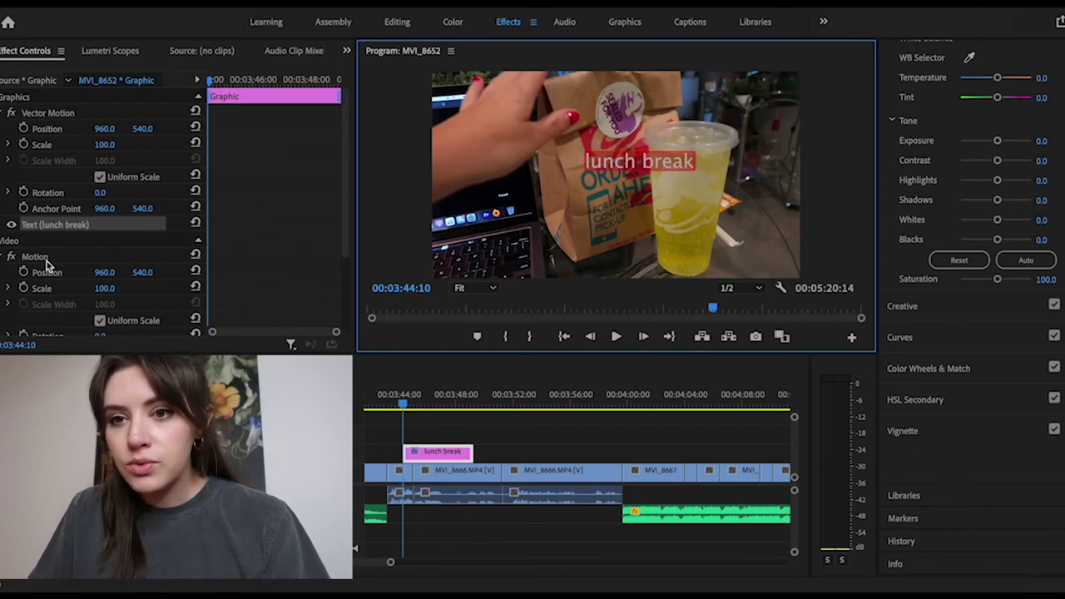
scroll(141, 213, "down", 3)
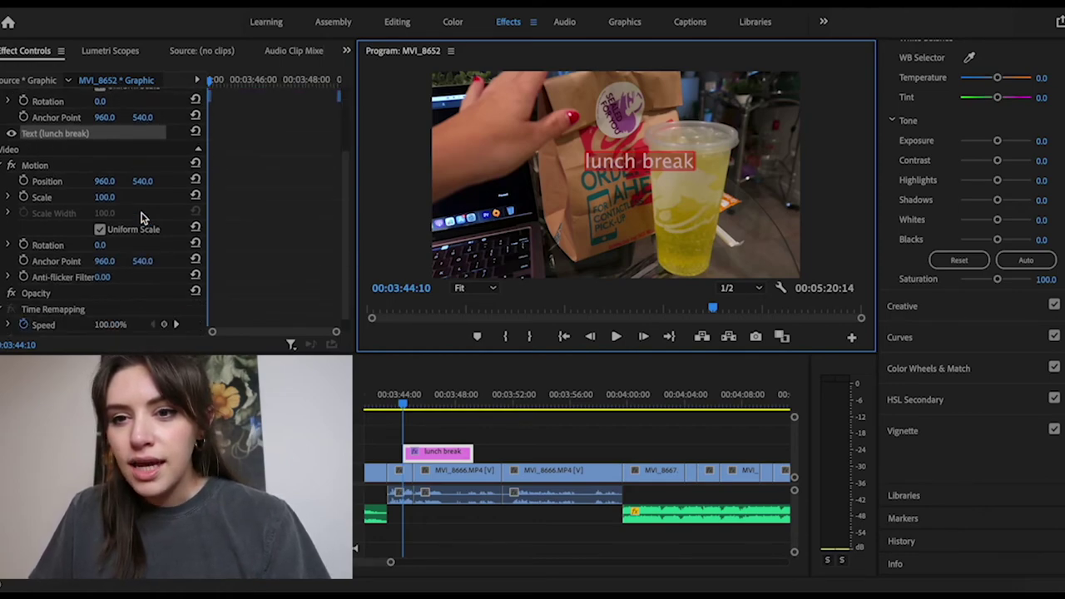
scroll(140, 216, "up", 2)
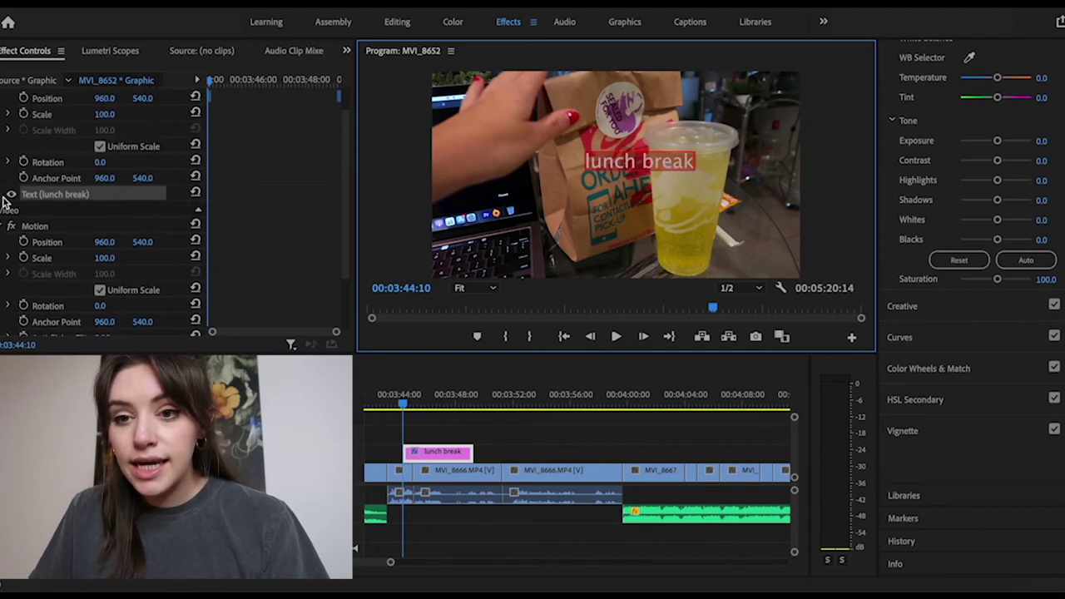
left_click(5, 195)
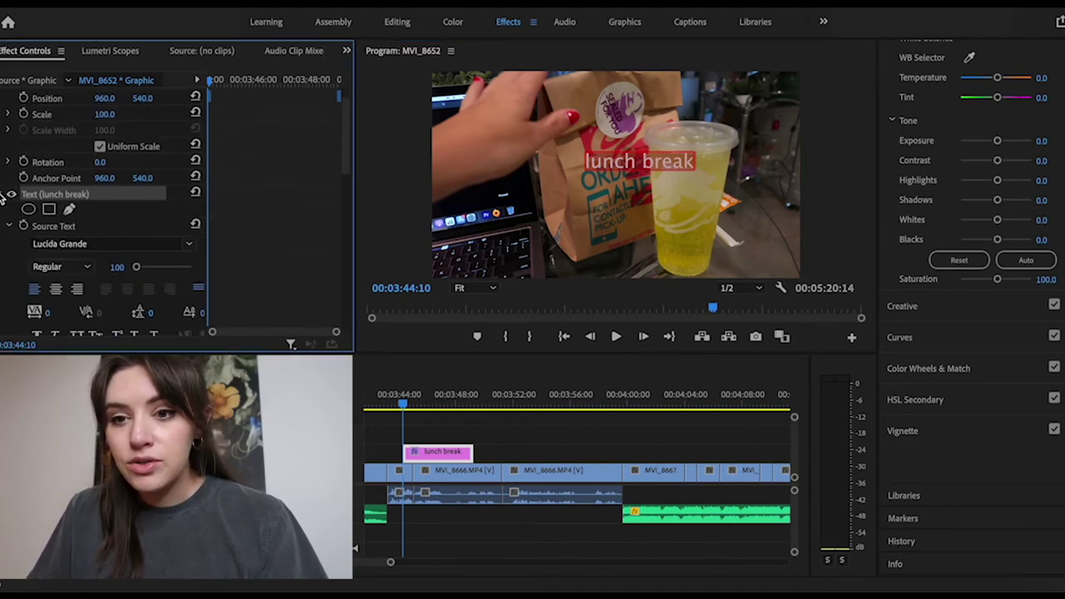
scroll(3, 287, "down", 2)
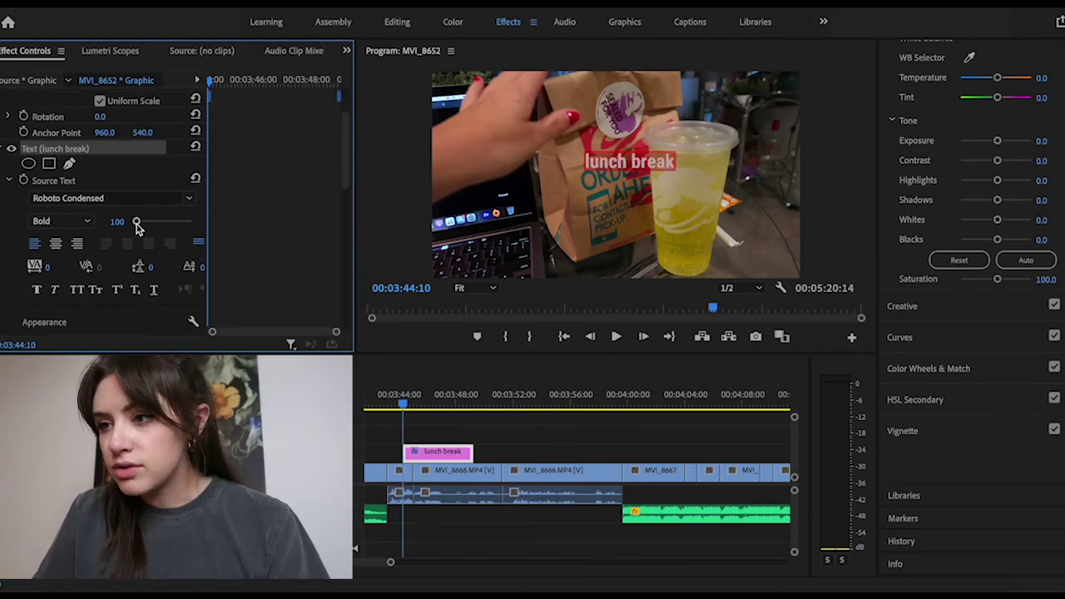
left_click_drag(137, 223, 140, 223)
- Shift the lunch break title left and lower to position 708, 635
scroll(137, 145, "up", 3)
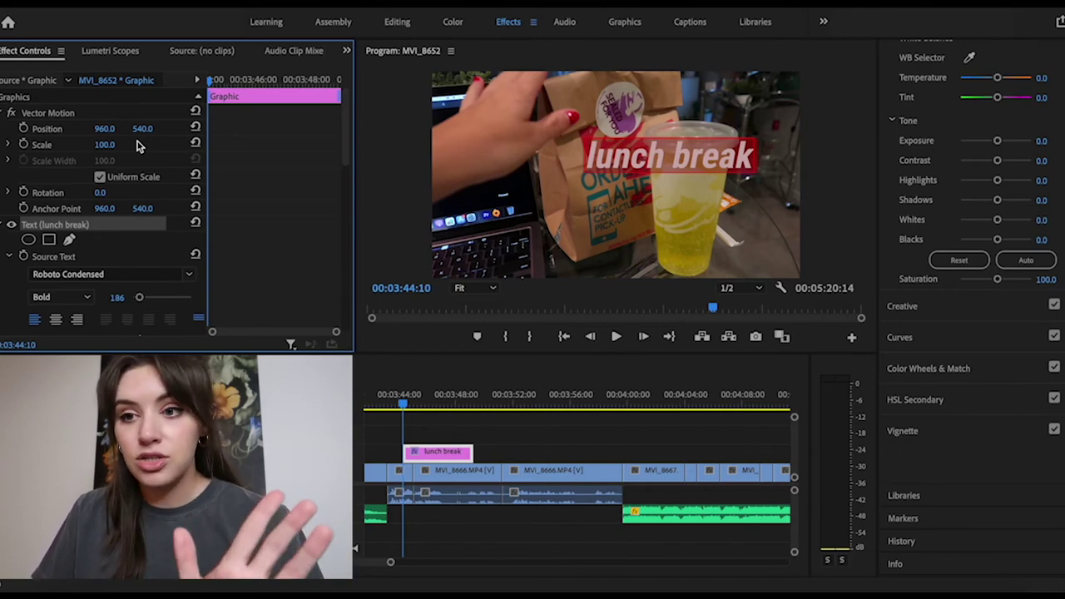
left_click_drag(105, 128, 54, 128)
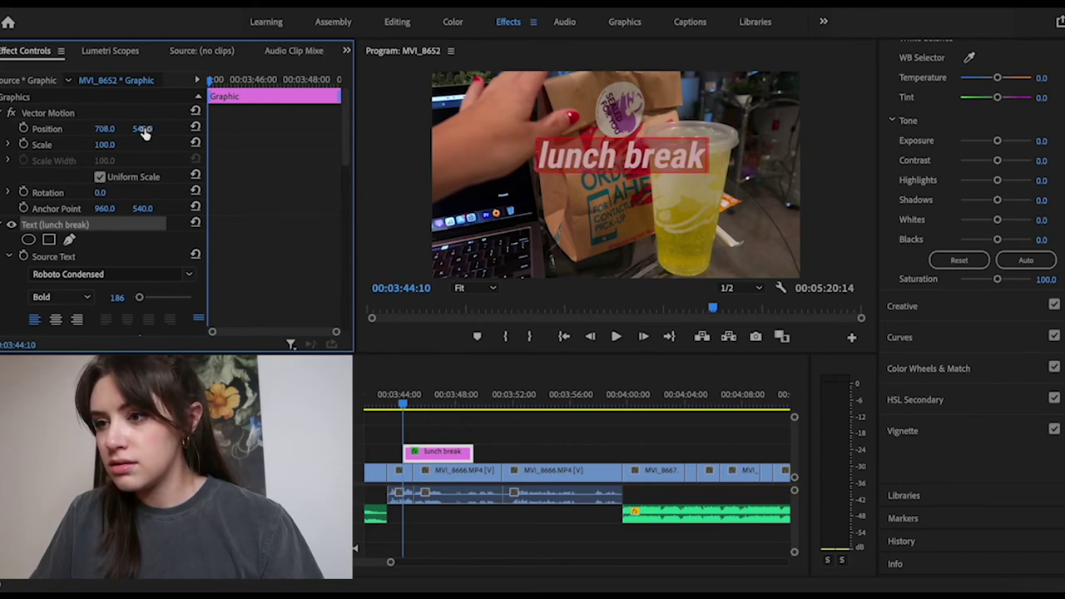
left_click_drag(142, 128, 164, 128)
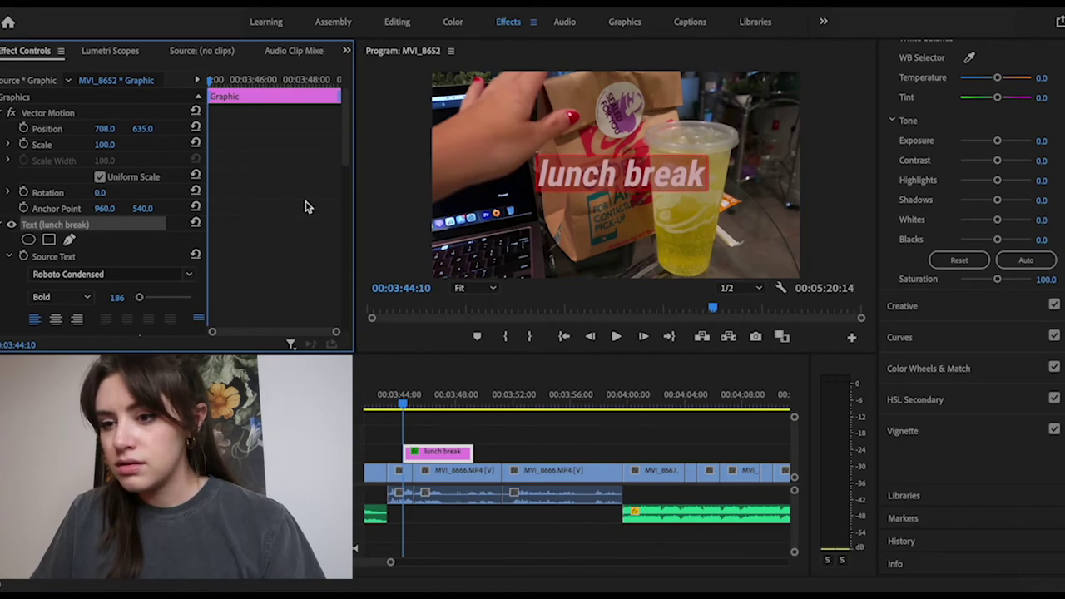
left_click(391, 470)
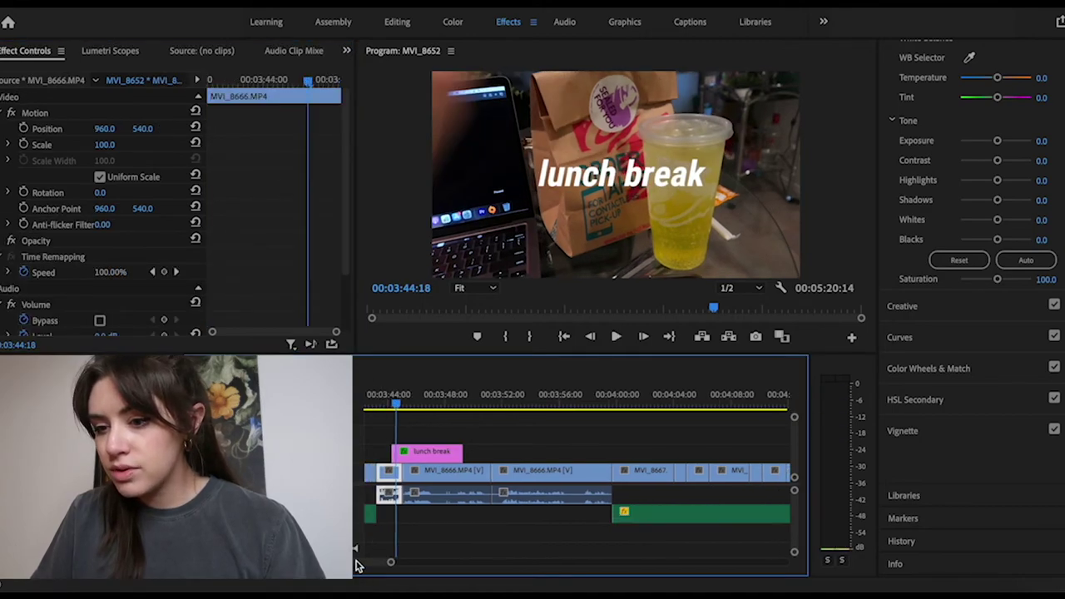
scroll(432, 499, "up", 2)
- Slide the lunch break title clip in time and play the edit back to review it
mouse_move(468, 450)
left_mouse_down()
mouse_move(478, 455)
mouse_move(431, 454)
mouse_move(466, 454)
mouse_move(453, 453)
left_mouse_up()
left_click(430, 402)
key("space")
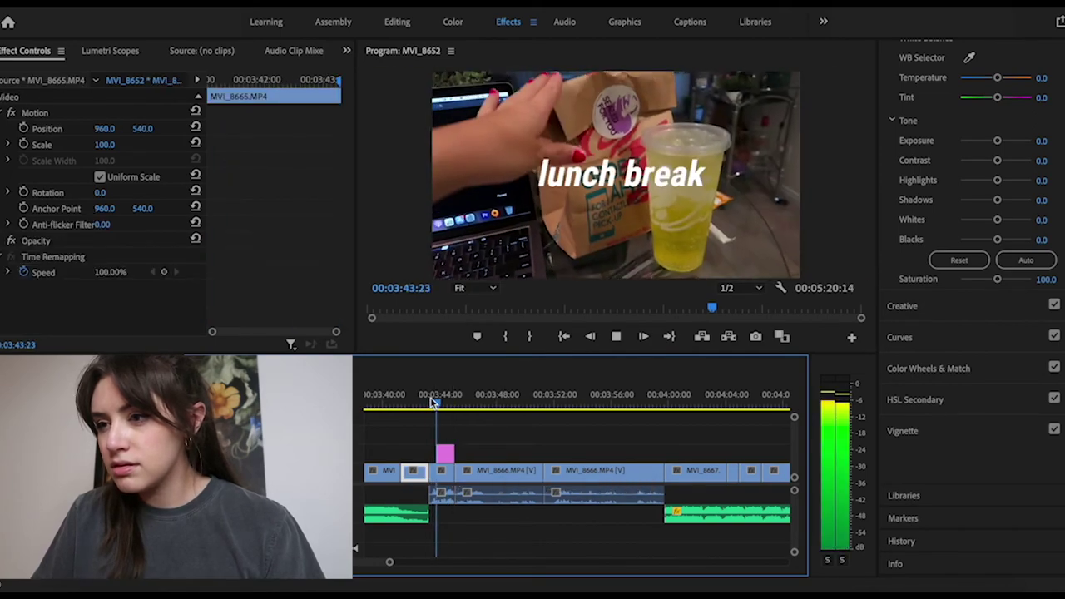
key("space")
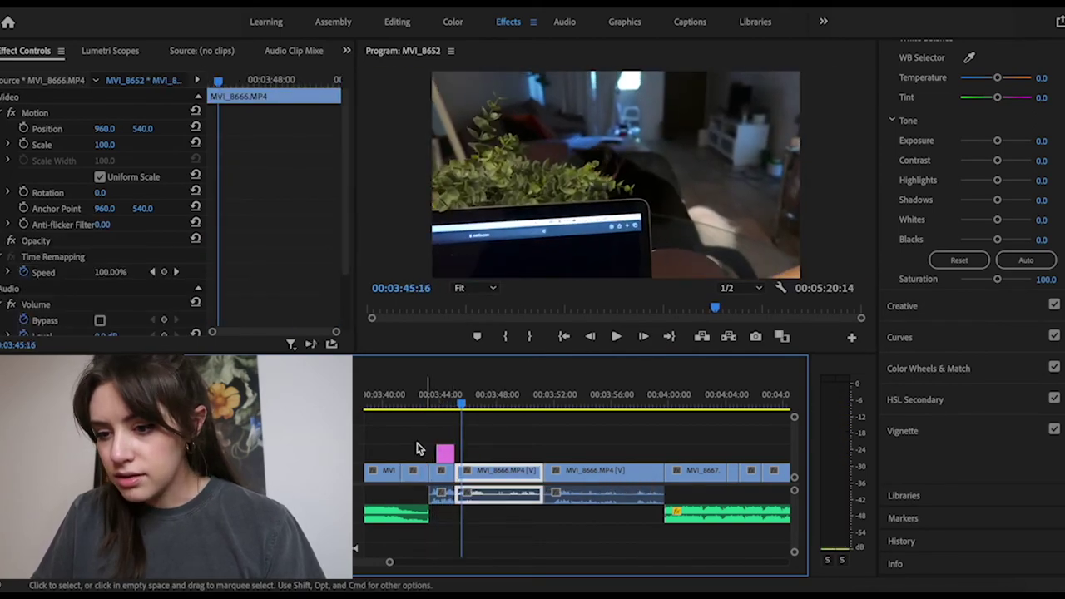
- Start the title slightly earlier in a zoomed timeline and replay to check the timing
left_click_drag(387, 564, 372, 562)
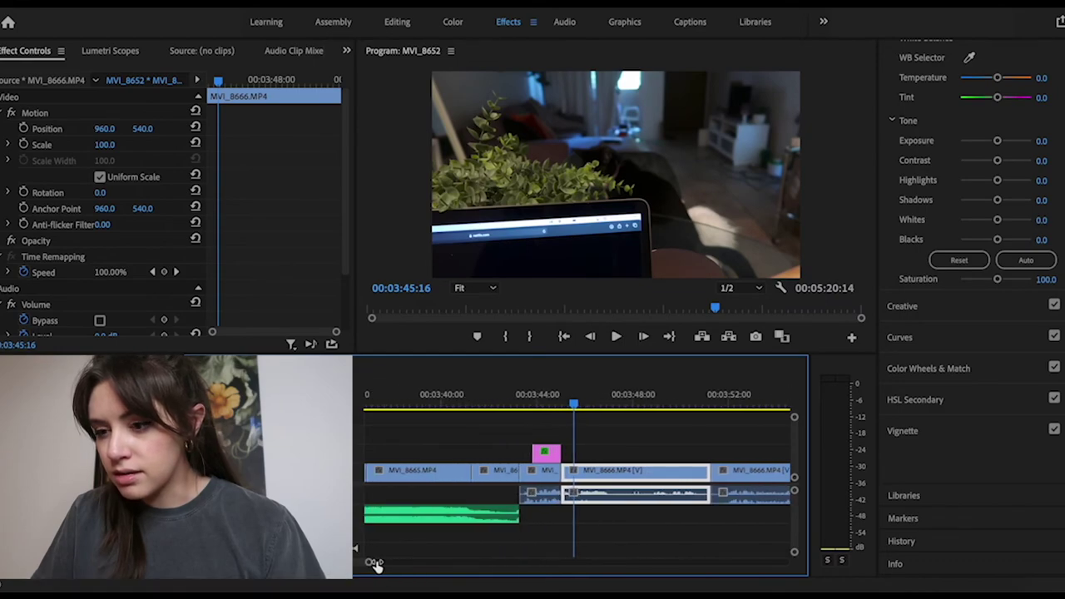
left_click_drag(534, 450, 525, 451)
left_click(512, 405)
key("space")
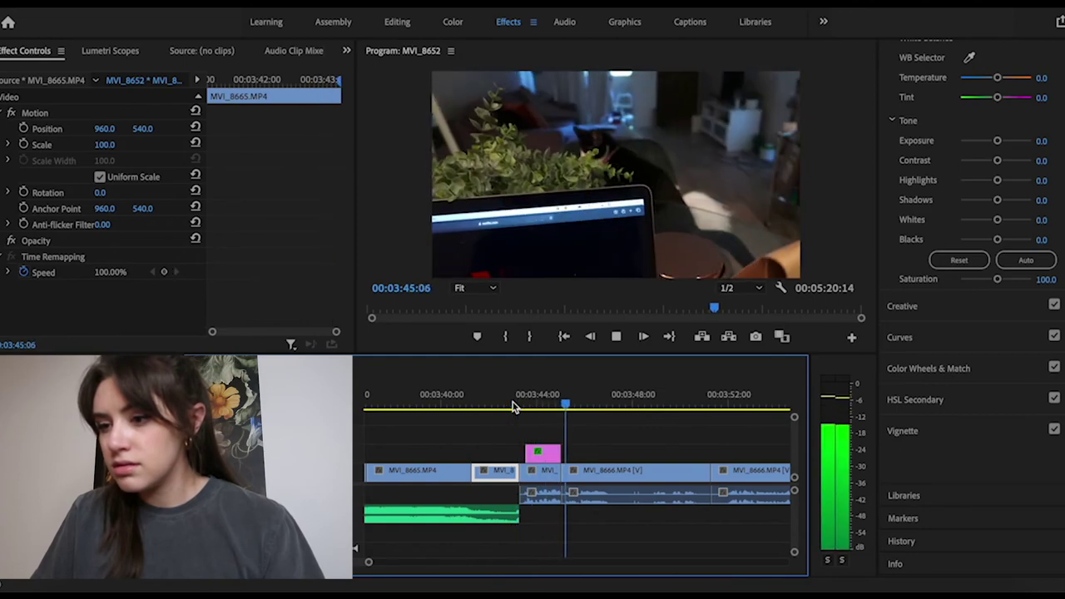
key("space")
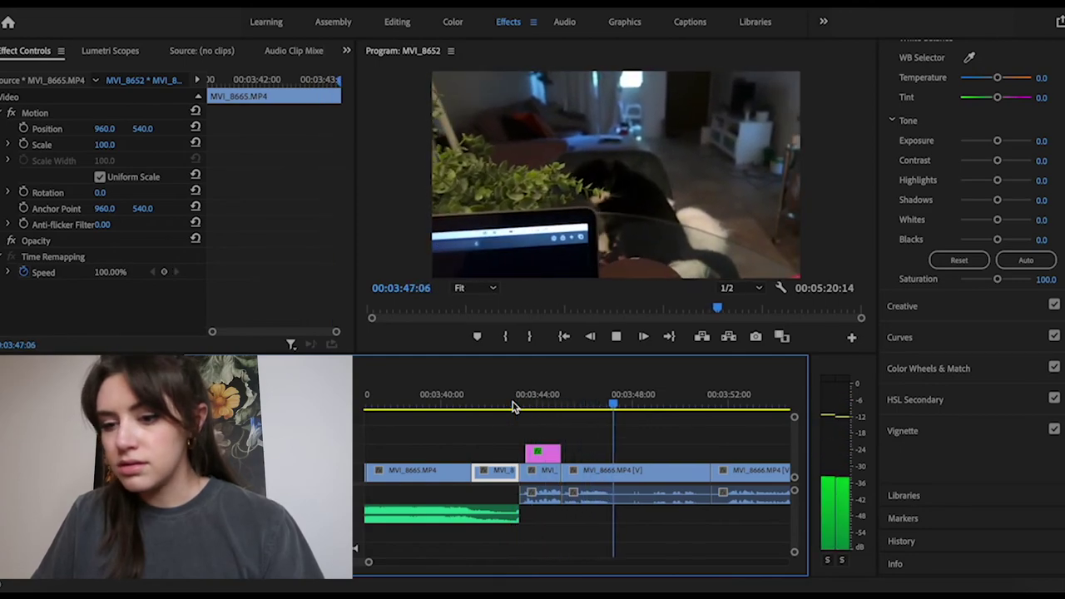
left_click(633, 470)
scroll(633, 470, "down", 2)
scroll(480, 460, "down", 2)
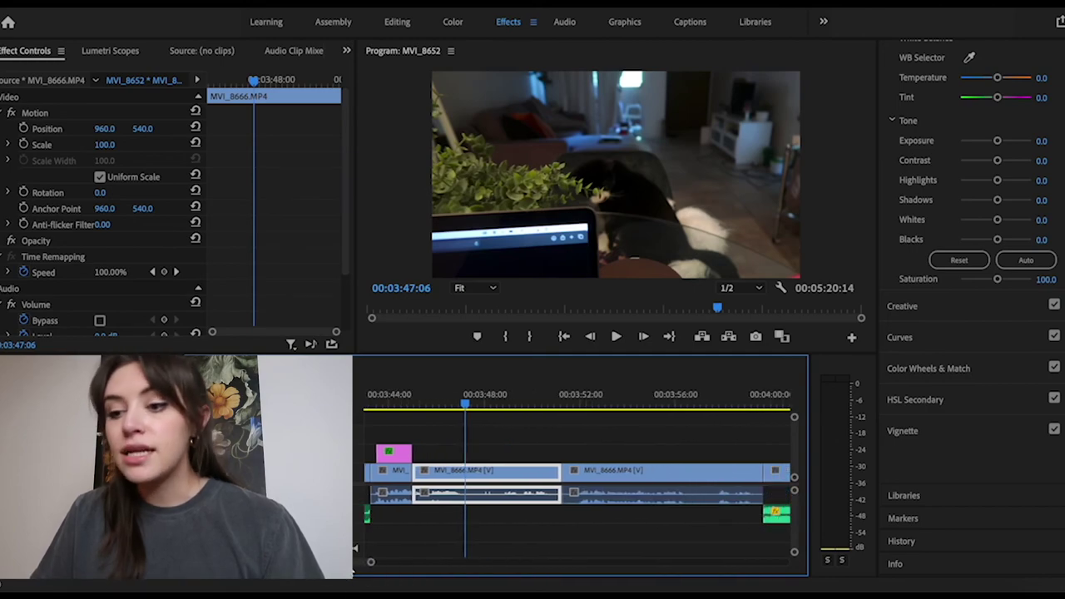
scroll(480, 460, "up", 2)
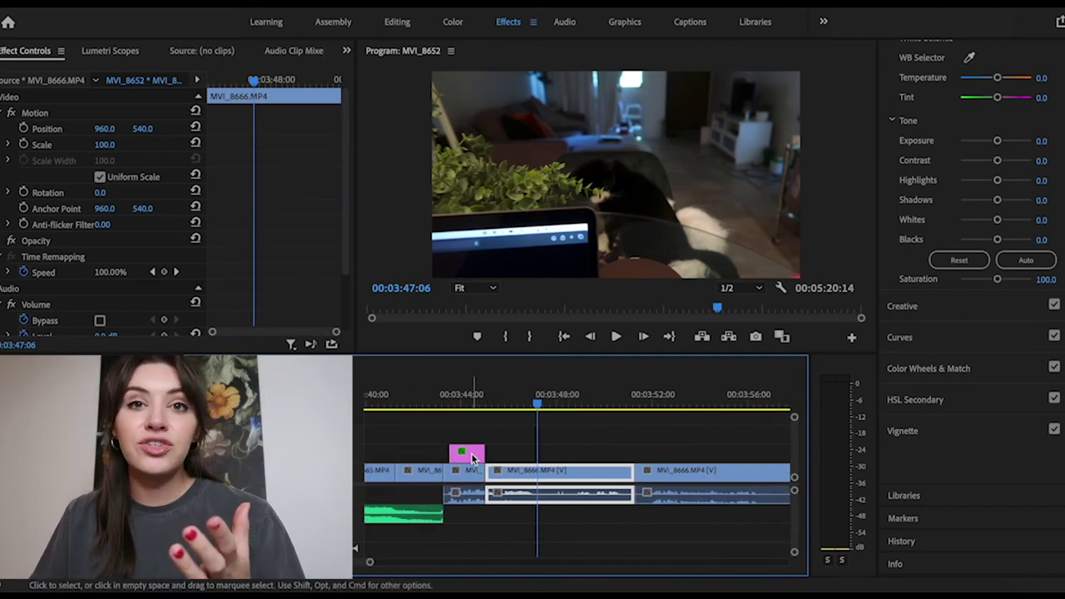
left_click(475, 455)
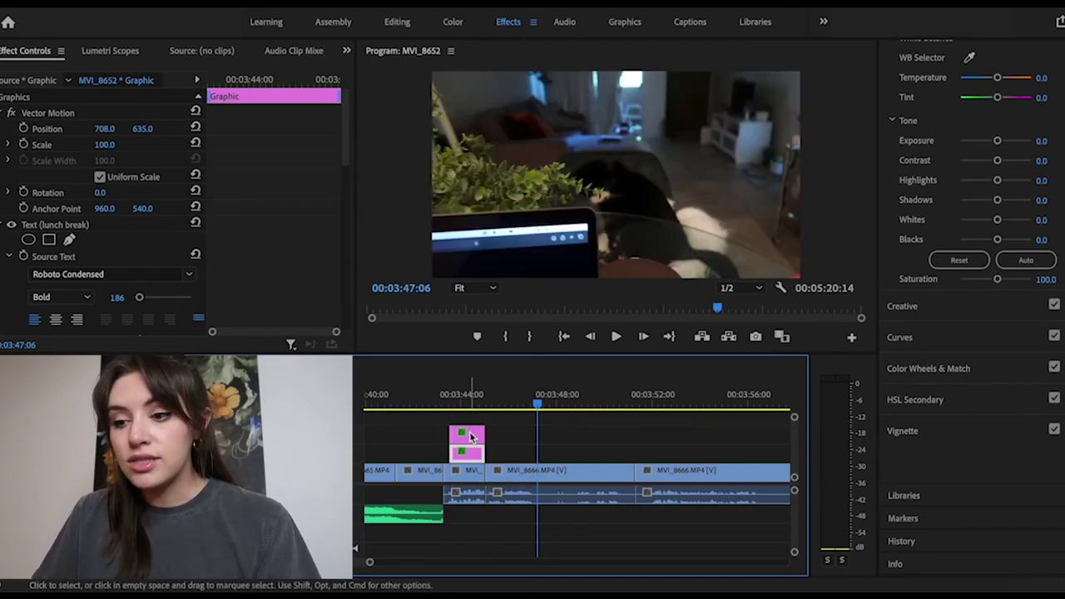
left_click_drag(472, 453, 561, 450)
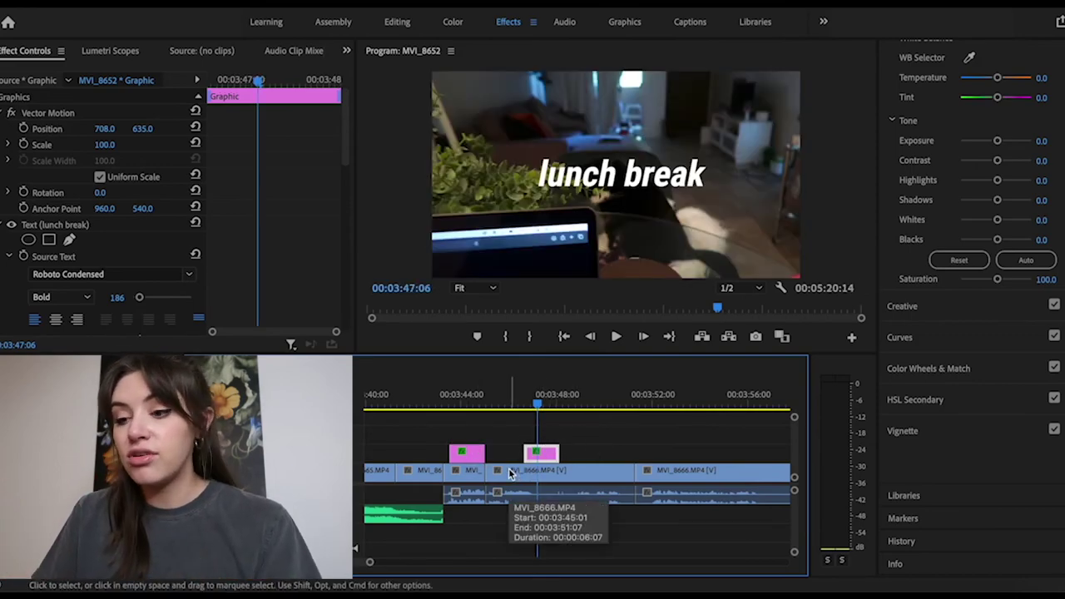
key("Delete")
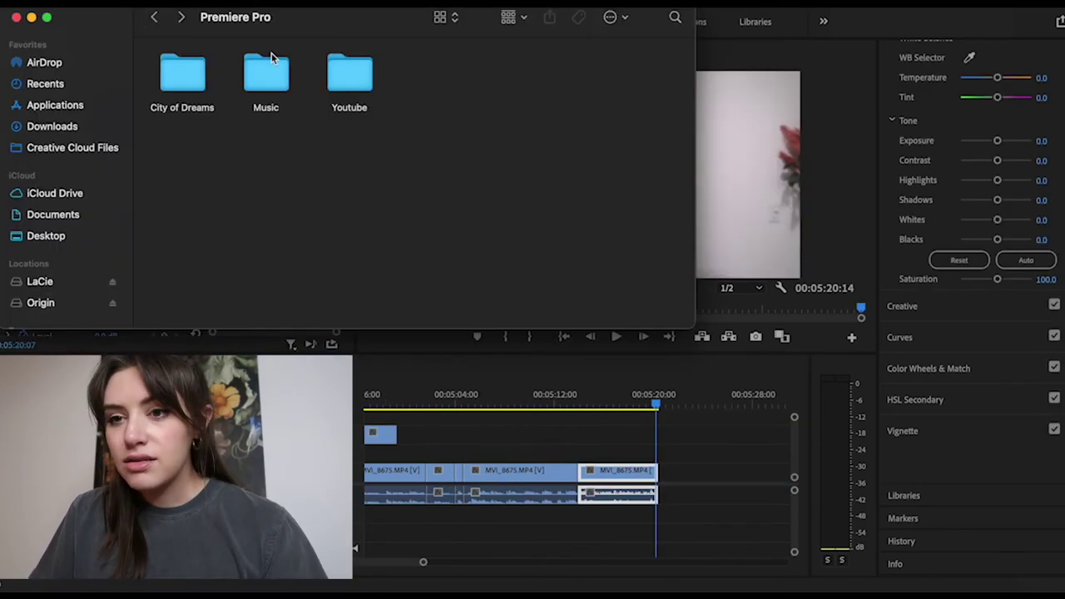
- Drag the end-screen PNG from the Youtube folder into the sequence
double_click(347, 91)
left_click_drag(182, 73, 687, 470)
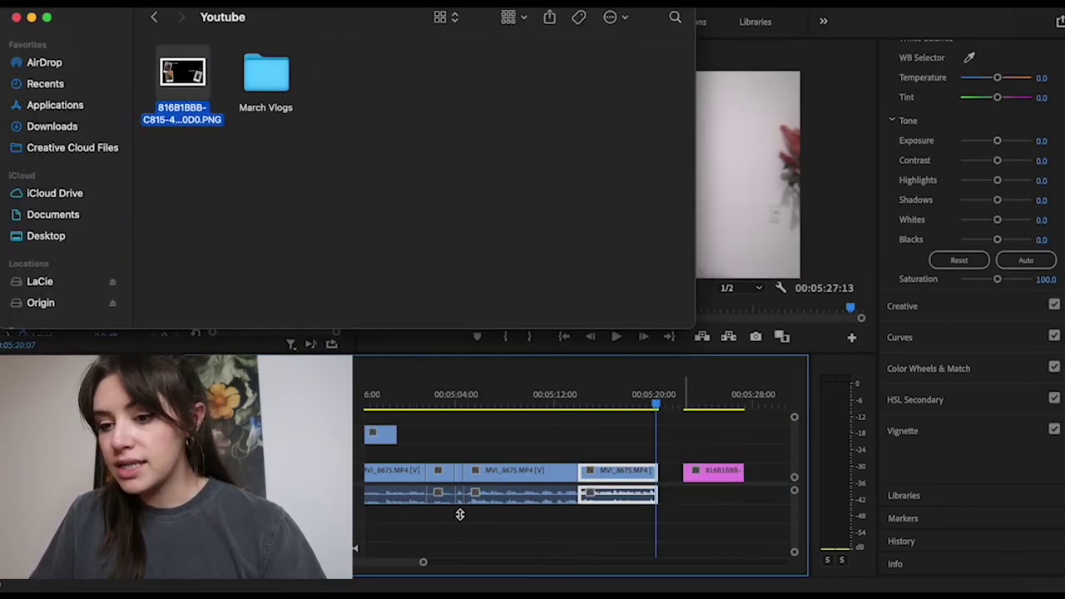
left_click(396, 563)
- Butt the 816B1BBB end screen against MVI_8675 at 00:05:20:20 and preview it
scroll(396, 568, "down", 2)
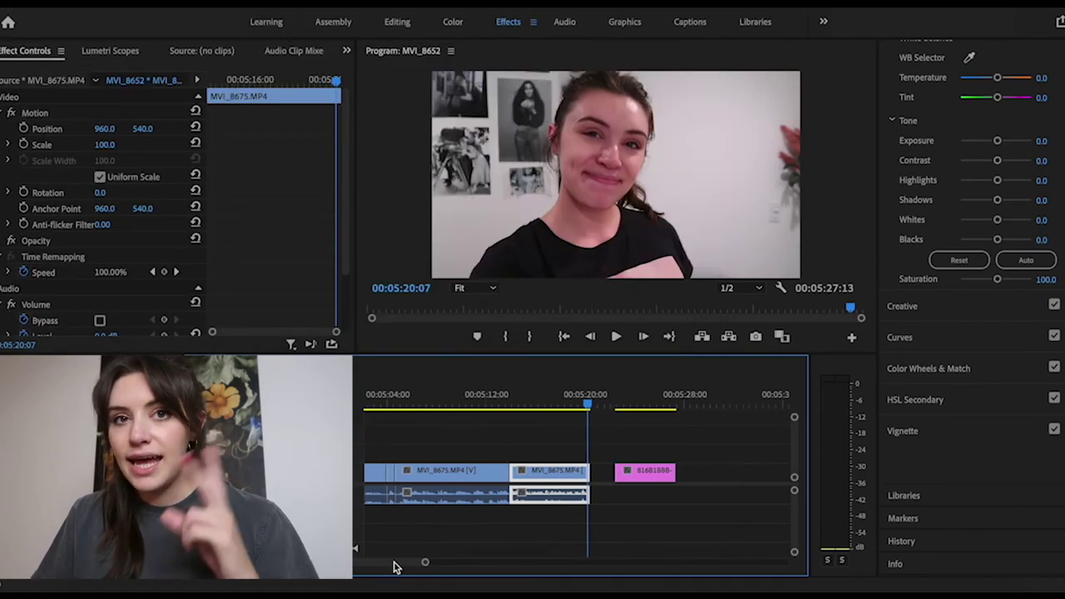
scroll(396, 567, "down", 2)
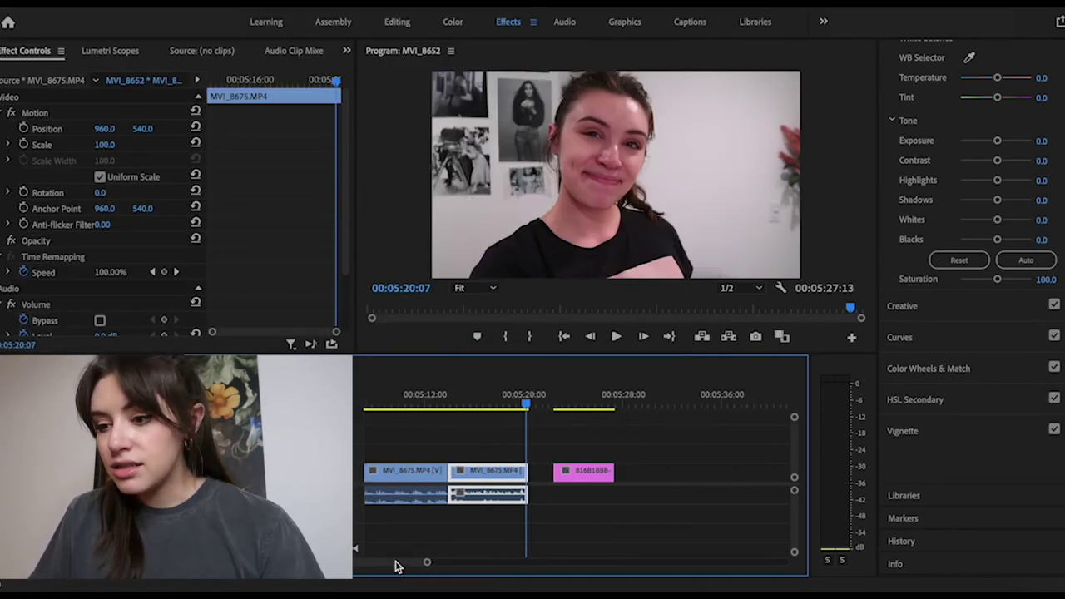
left_click_drag(582, 474, 572, 485)
left_click_drag(527, 408, 531, 408)
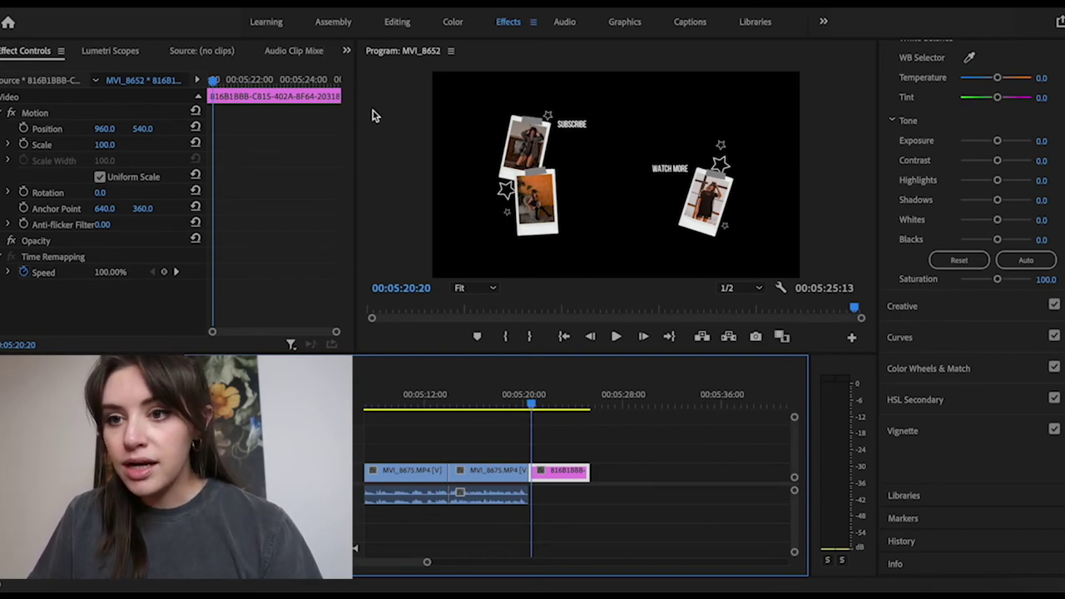
- Scale the end-screen image to 151% so it fills the frame
left_click_drag(212, 91, 204, 81)
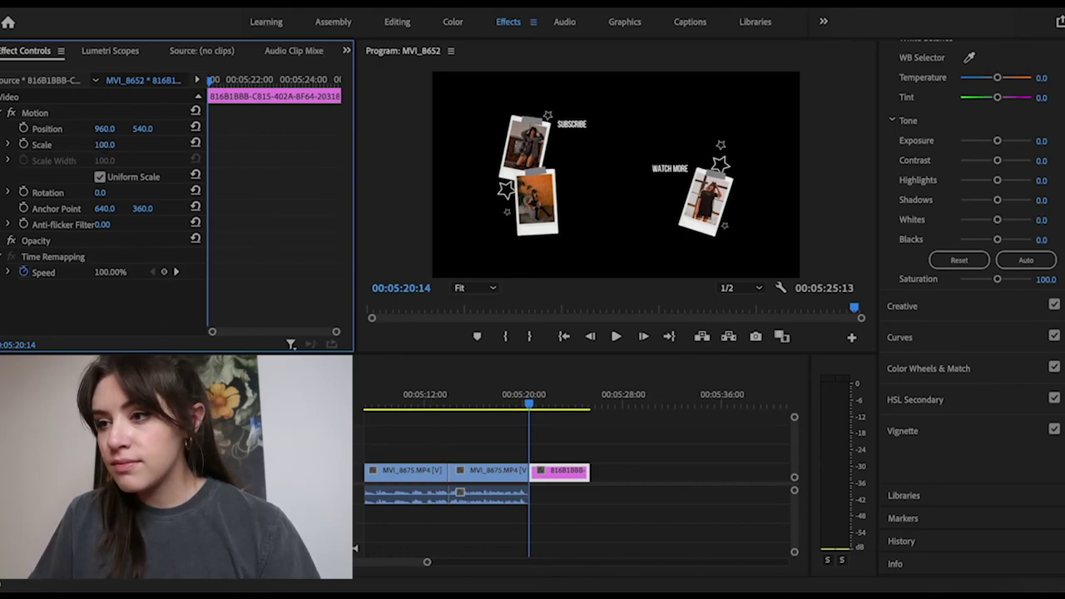
left_click_drag(104, 143, 136, 144)
left_click_drag(530, 404, 585, 405)
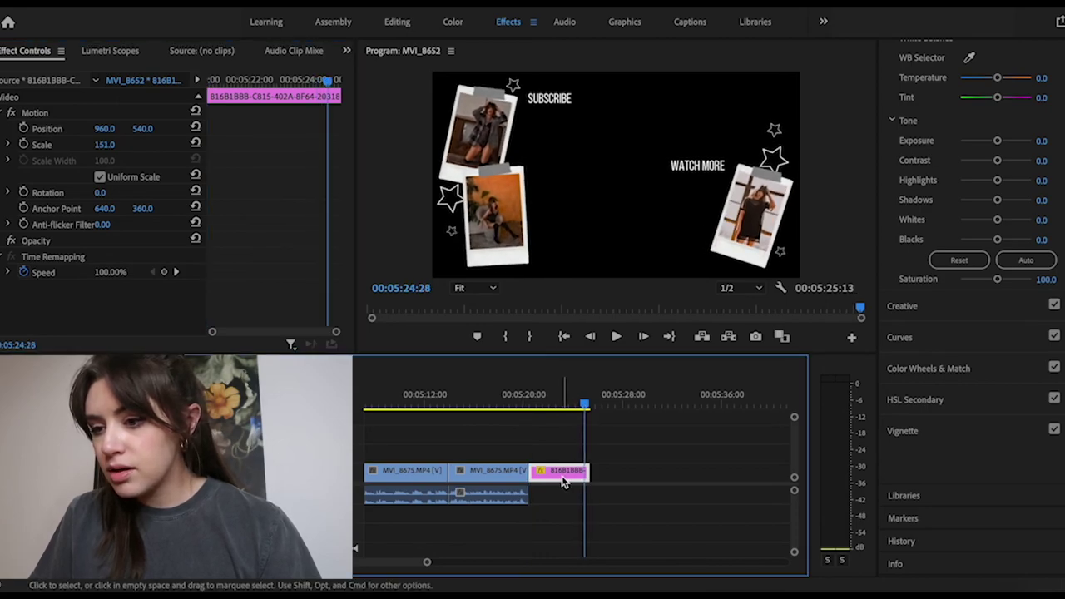
- Lengthen the end-screen clip so the sequence runs to 00:05:36:04
right_click(565, 471)
left_click(551, 471)
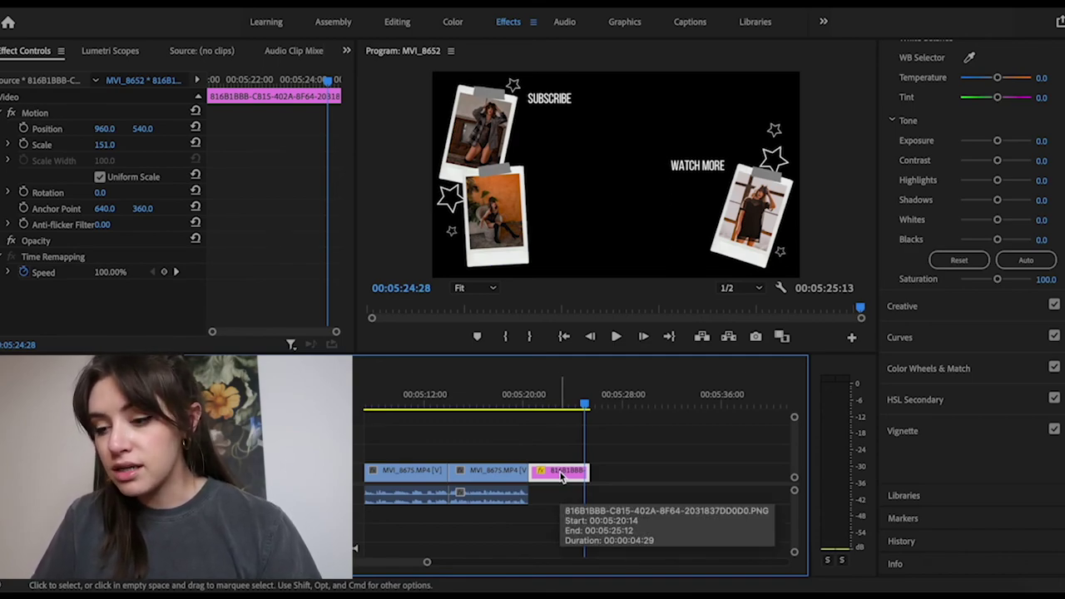
left_click_drag(588, 470, 656, 471)
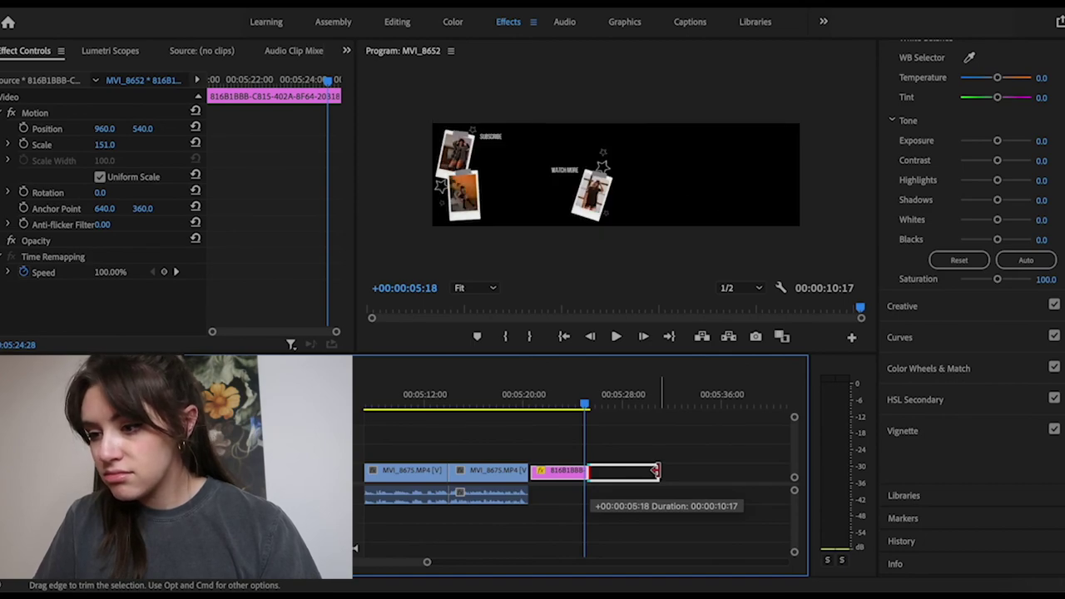
left_click_drag(656, 471, 722, 475)
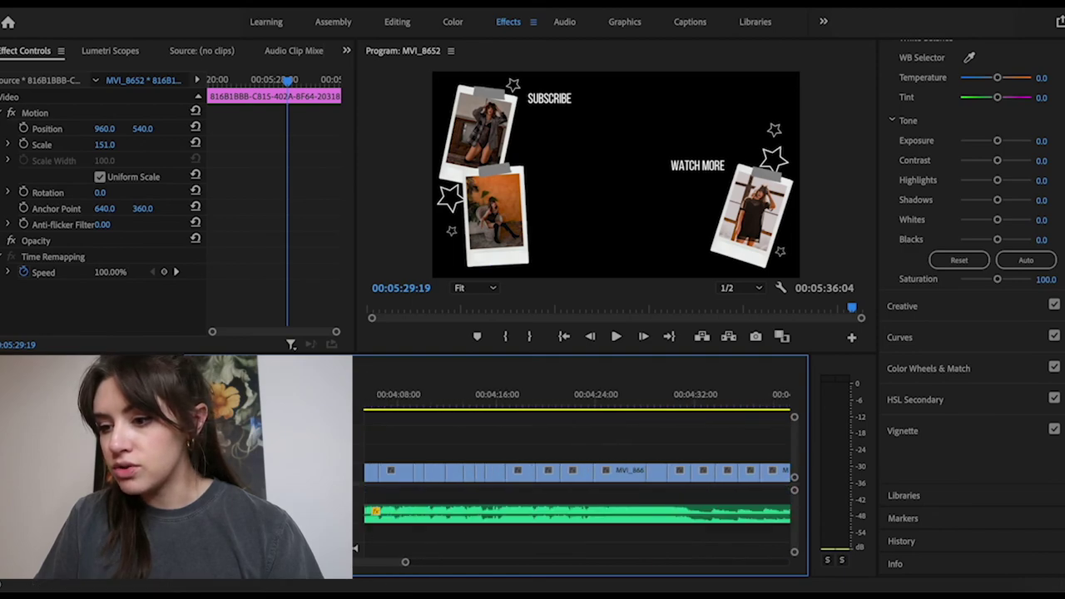
- Extend the Lazy Walk music under the end screen and cut it at 00:05:36:04
left_click(608, 391)
key("space")
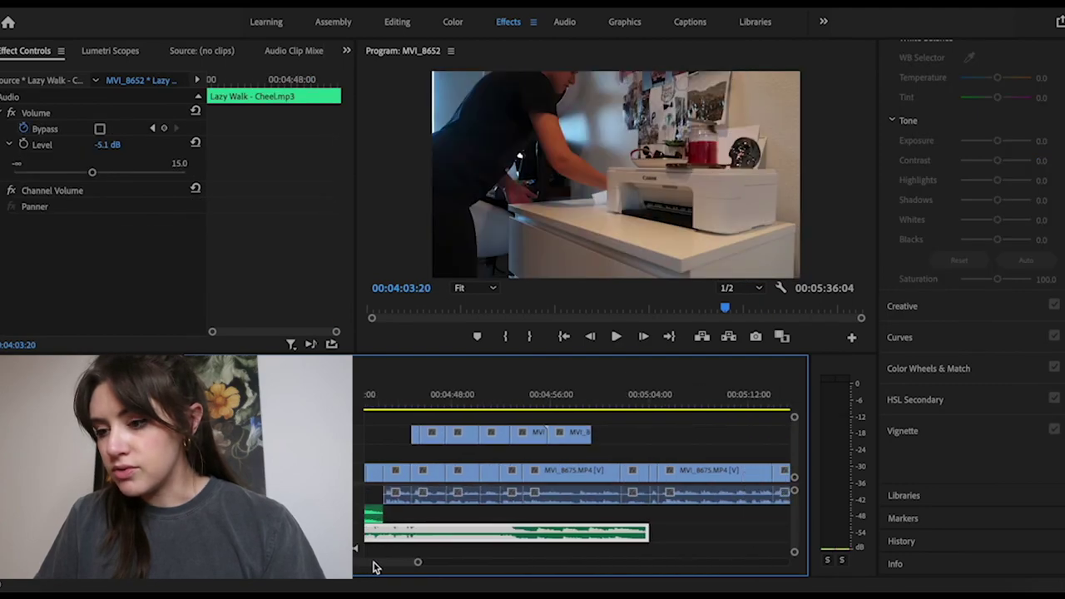
scroll(376, 562, "right", 2)
left_click_drag(513, 536, 593, 539)
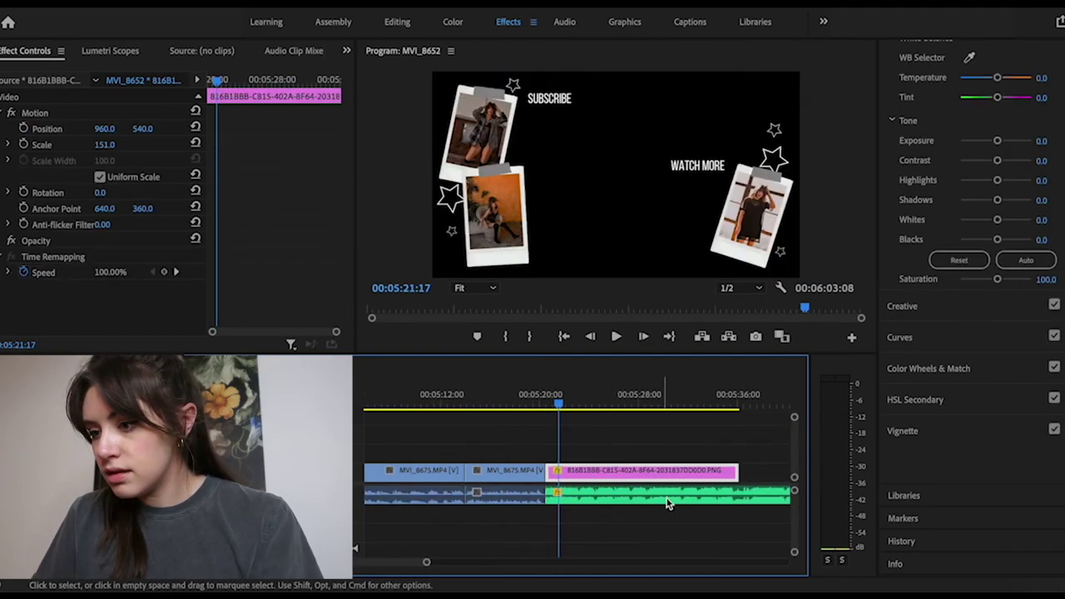
key("c")
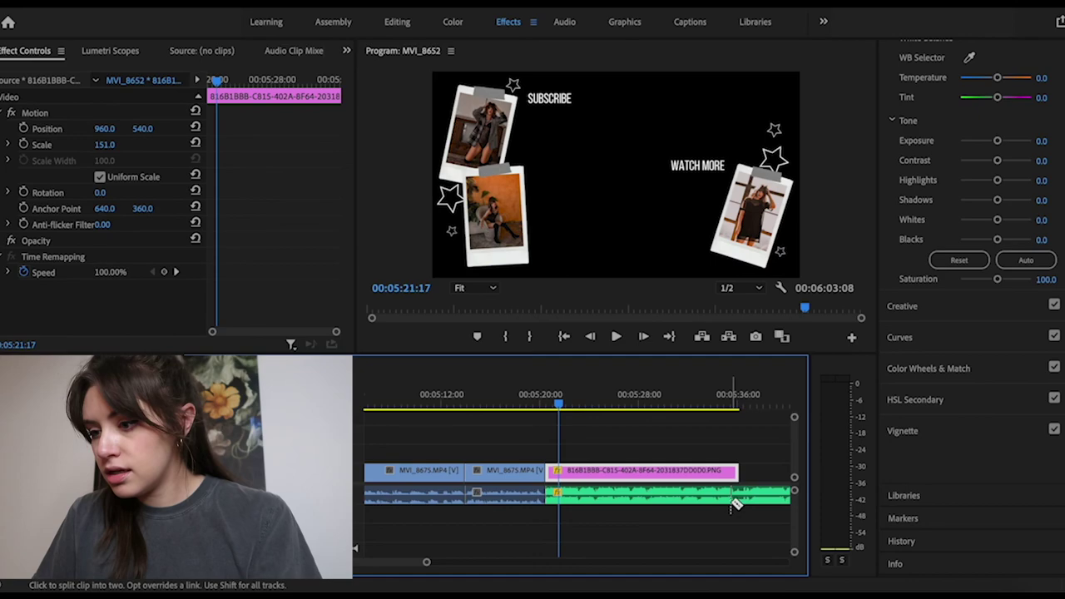
left_click(739, 496)
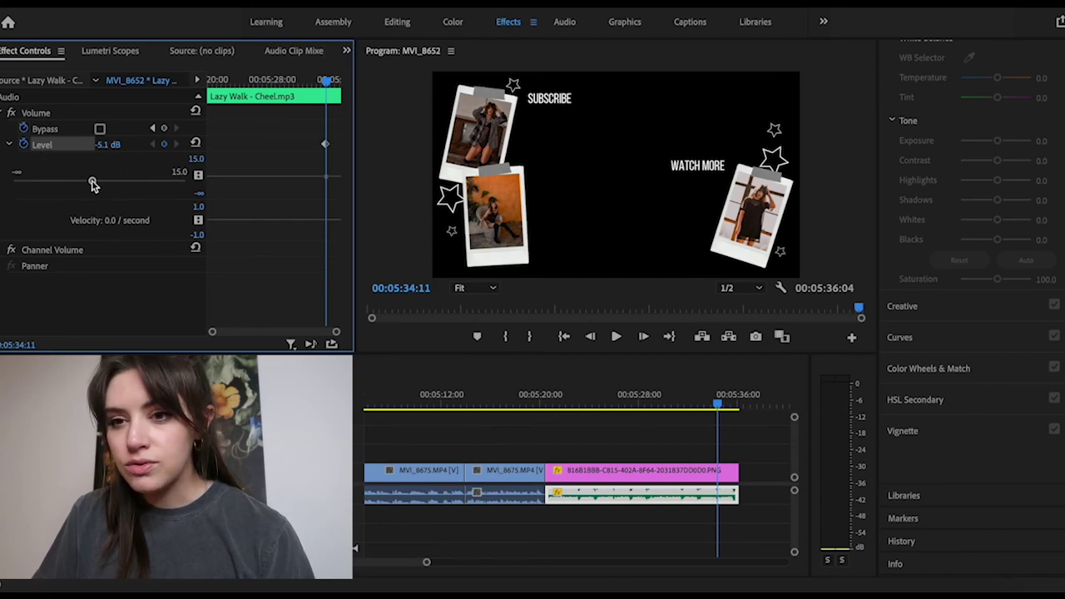
- Fade the music from -5.1 dB down to -24.7 dB at the sequence end
left_click_drag(92, 184, 92, 184)
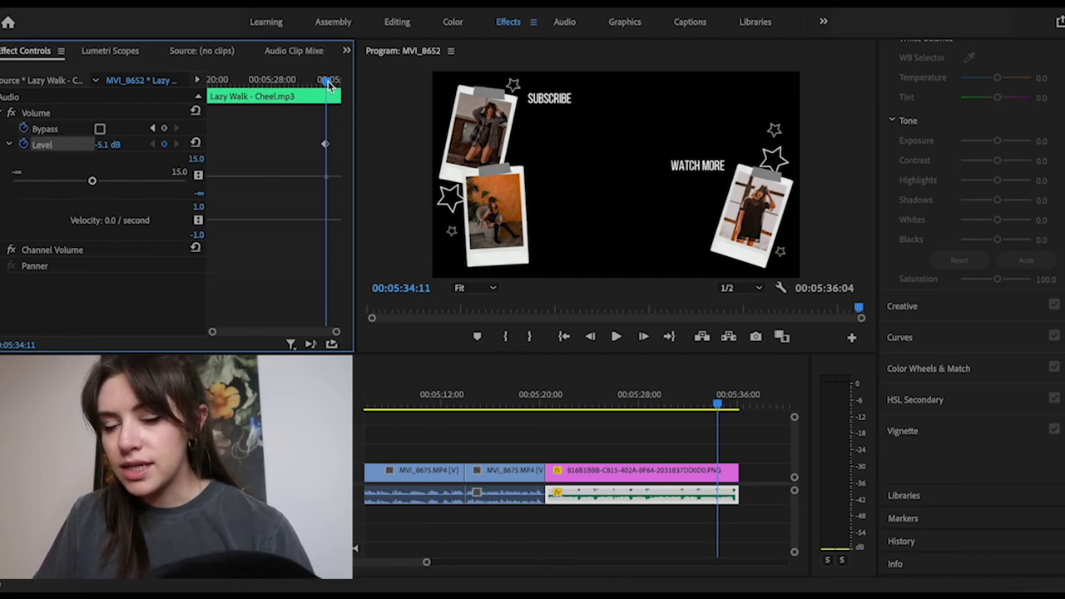
left_click_drag(331, 83, 345, 86)
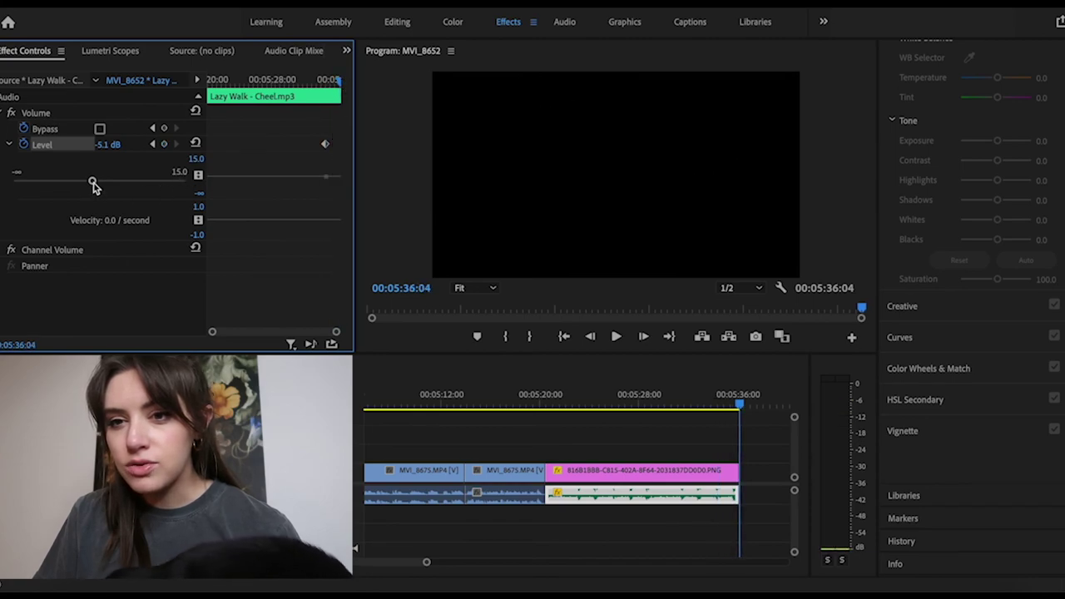
left_click_drag(93, 183, 48, 185)
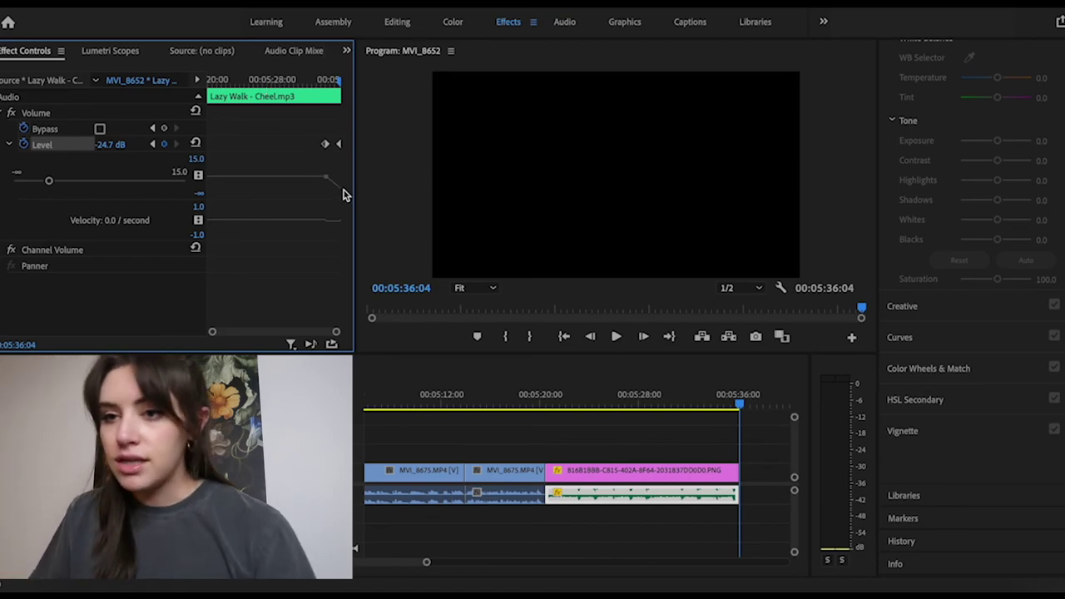